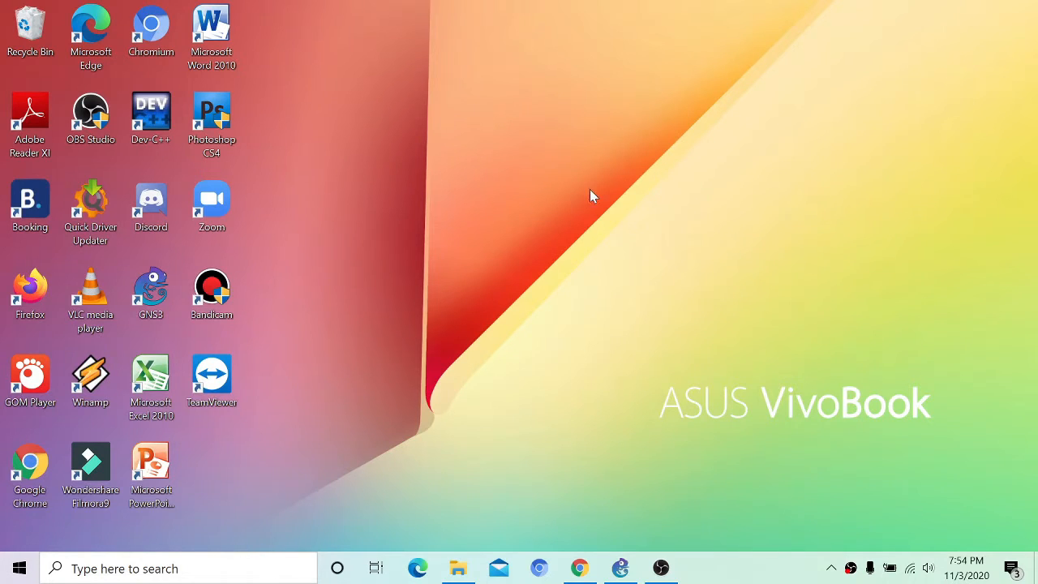
# Step: Launch GNS3 as administrator and open the recent project routeradit.gns3
pyautogui.rightClick(148, 274)
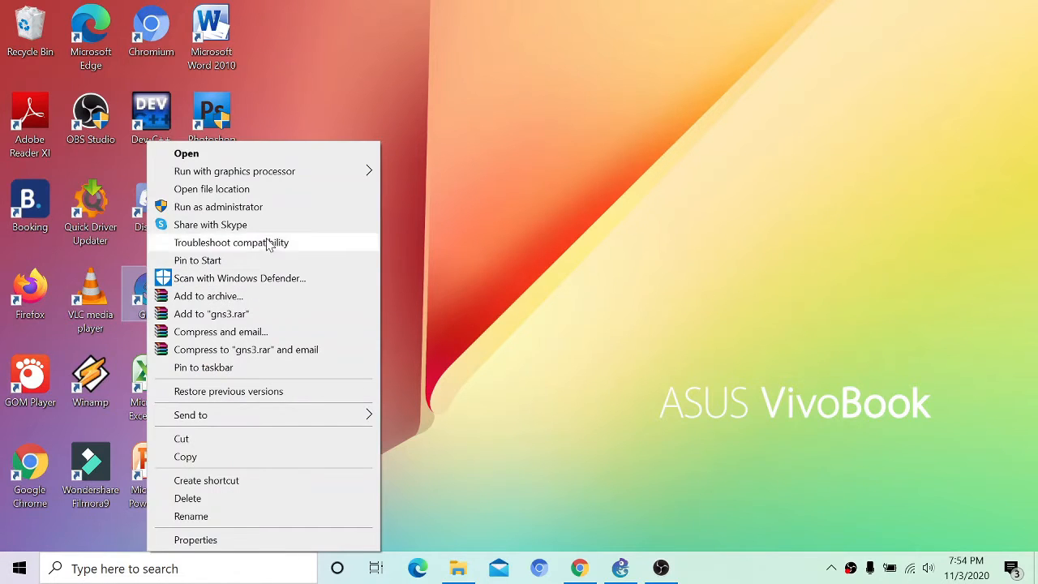
pyautogui.click(272, 206)
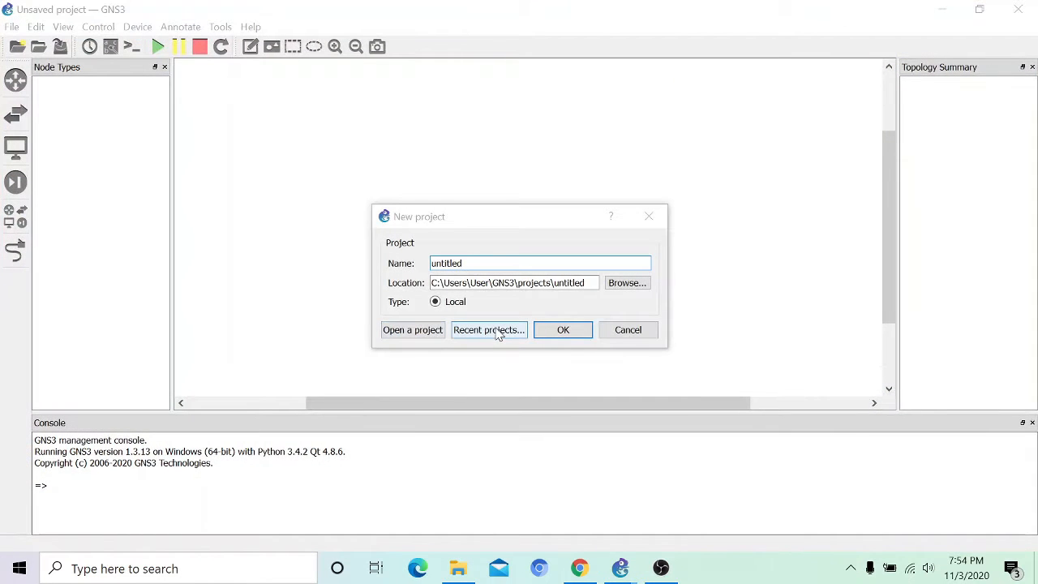
pyautogui.click(498, 335)
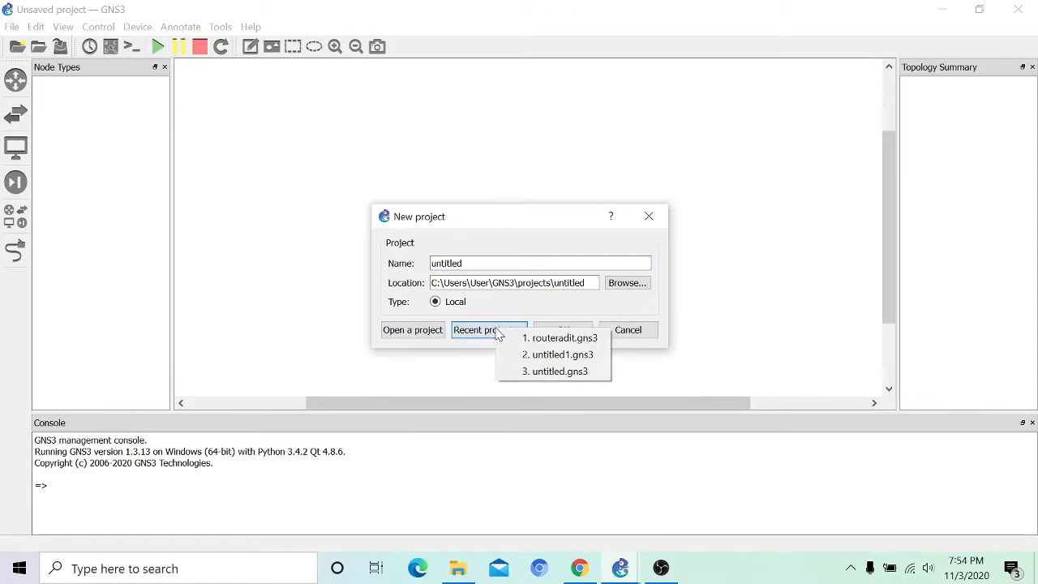
pyautogui.click(563, 337)
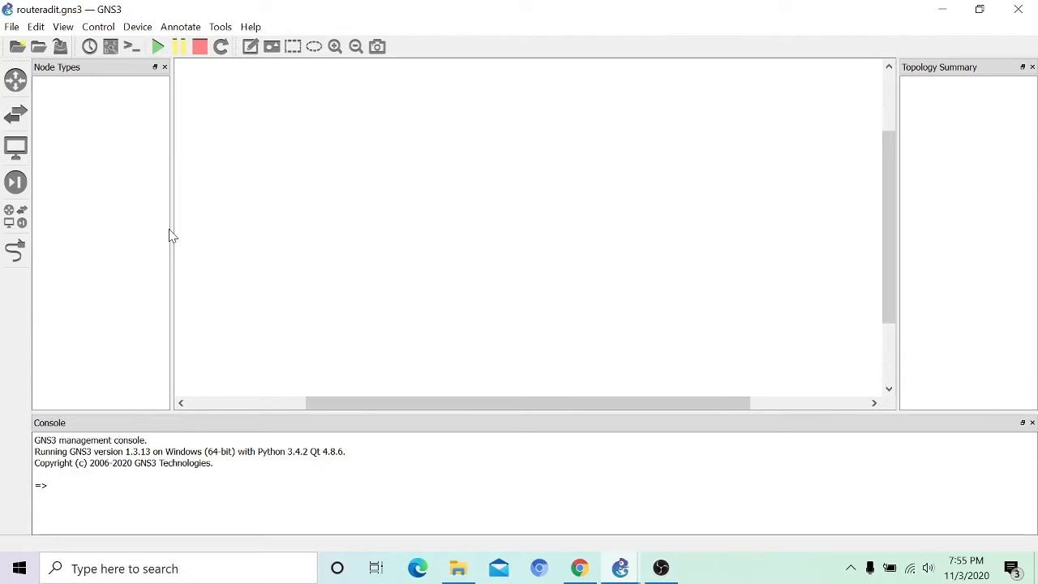
# Step: Place three MikroTik routers, mikrotik-1 to mikrotik-3, on the workspace
pyautogui.click(16, 215)
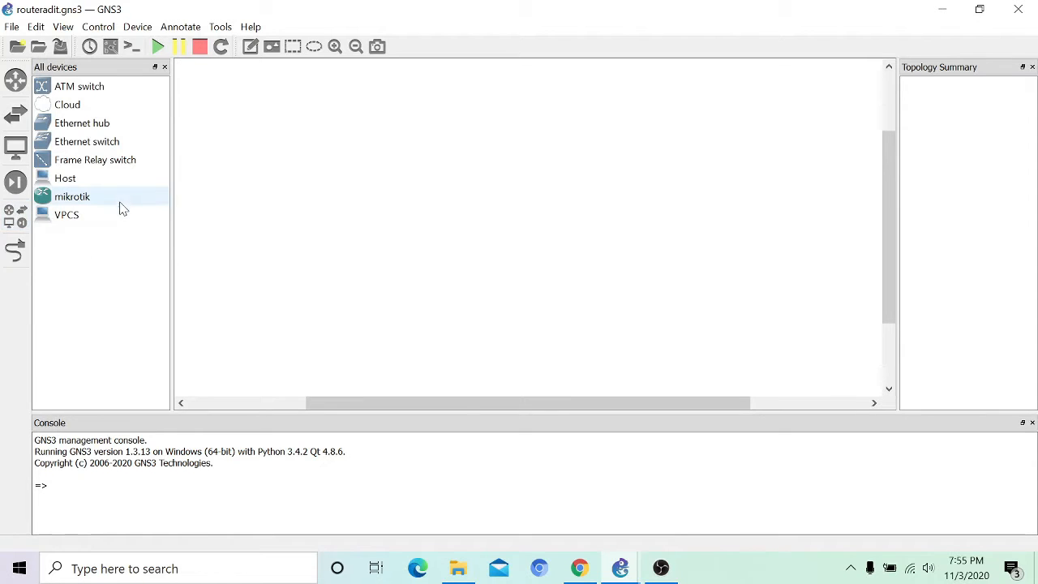
pyautogui.moveTo(120, 204); pyautogui.dragTo(420, 253)
pyautogui.moveTo(147, 199); pyautogui.dragTo(574, 200)
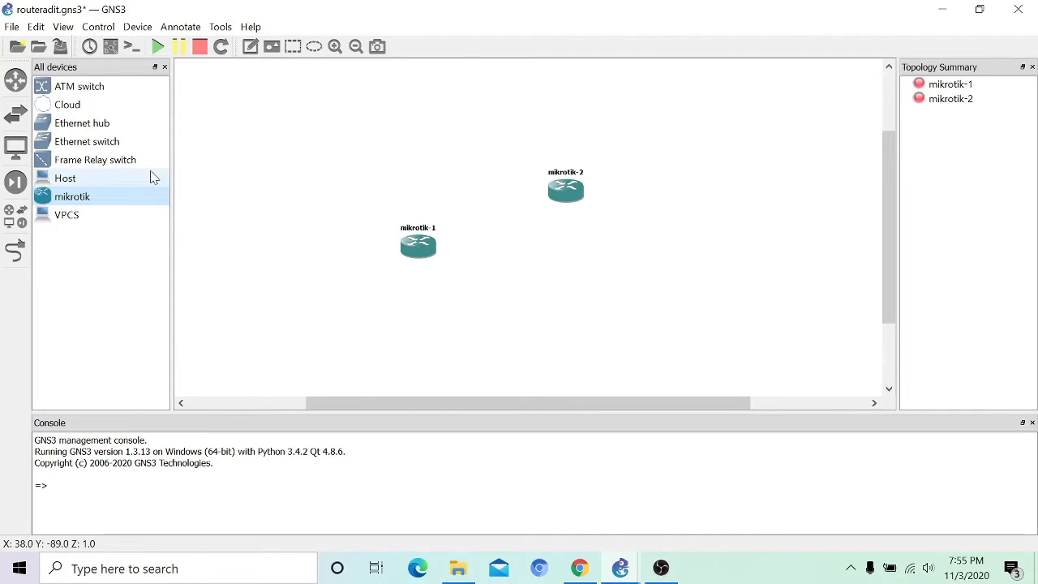
pyautogui.moveTo(118, 200); pyautogui.dragTo(689, 263)
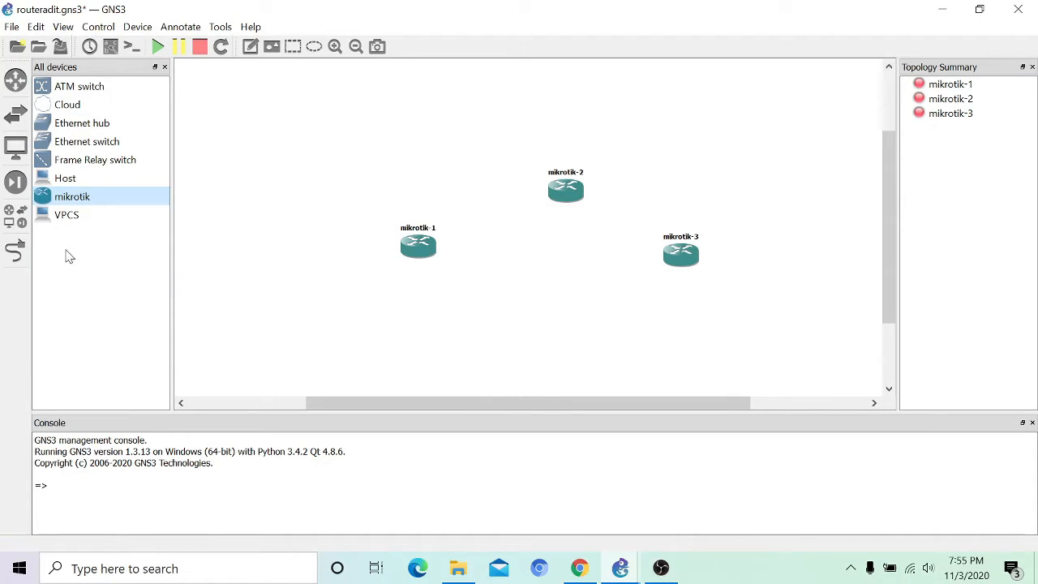
# Step: Add VPCS hosts PC1, PC2, PC3 beside their routers and switch SW1 between the routers
pyautogui.moveTo(92, 214); pyautogui.dragTo(292, 256)
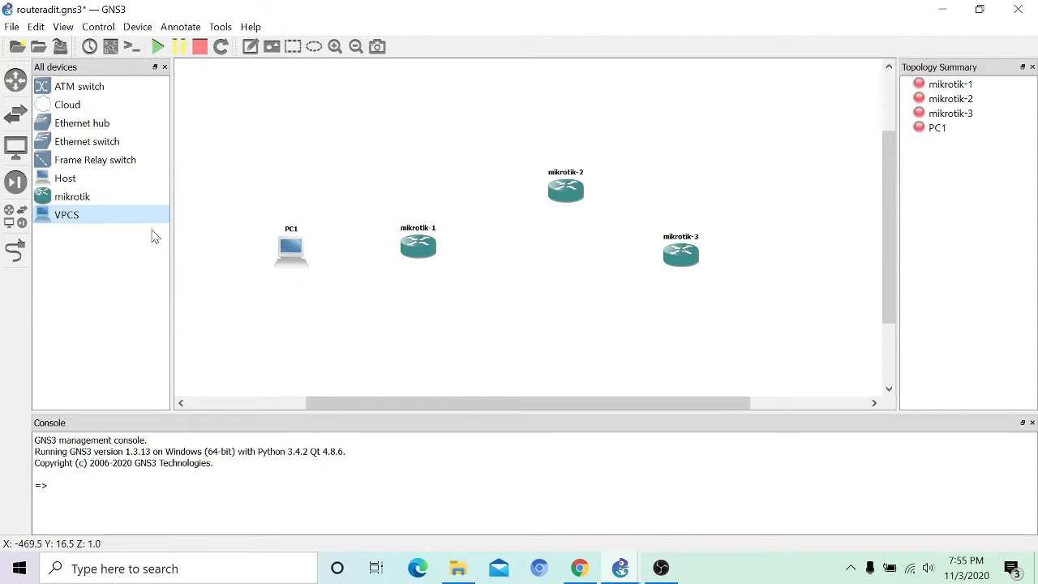
pyautogui.moveTo(103, 218); pyautogui.dragTo(580, 116)
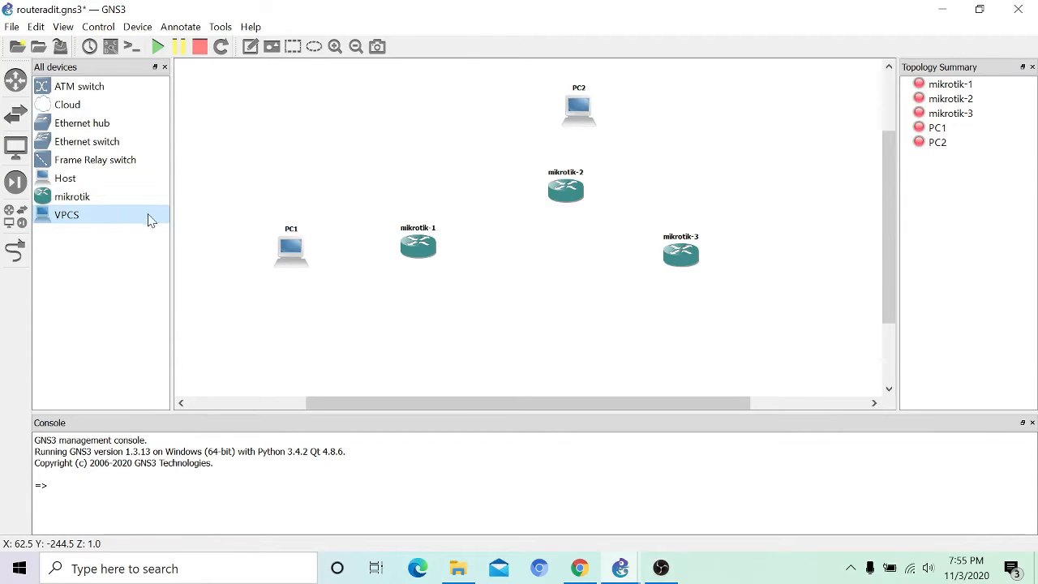
pyautogui.moveTo(146, 219); pyautogui.dragTo(802, 269)
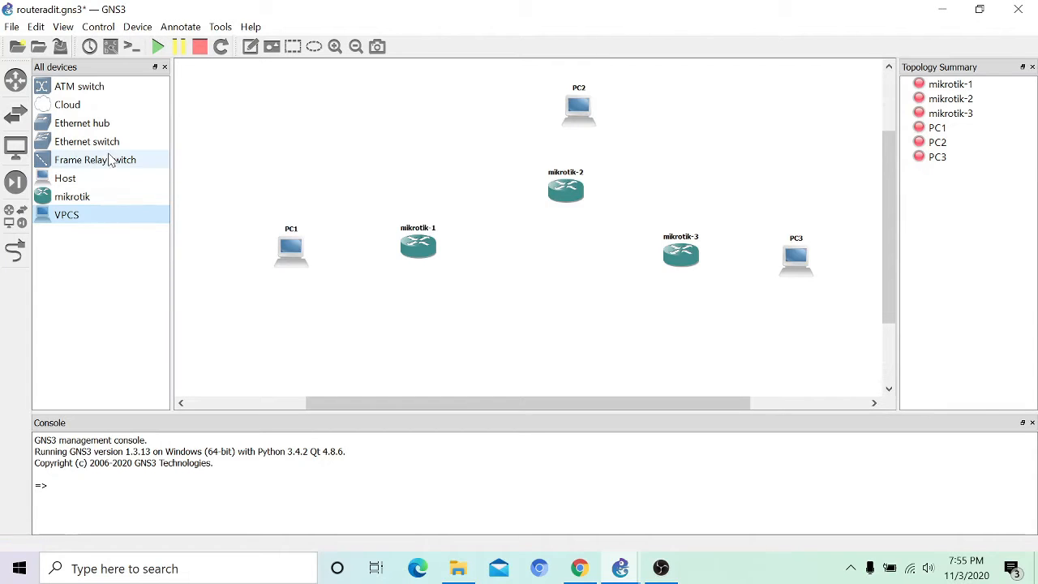
pyautogui.moveTo(110, 142); pyautogui.dragTo(580, 267)
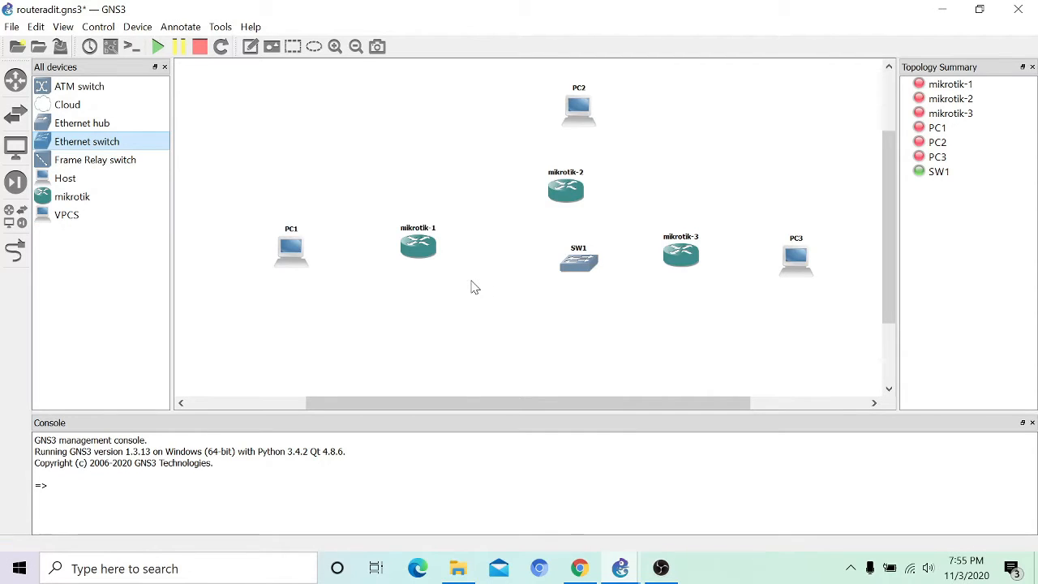
pyautogui.moveTo(289, 273)
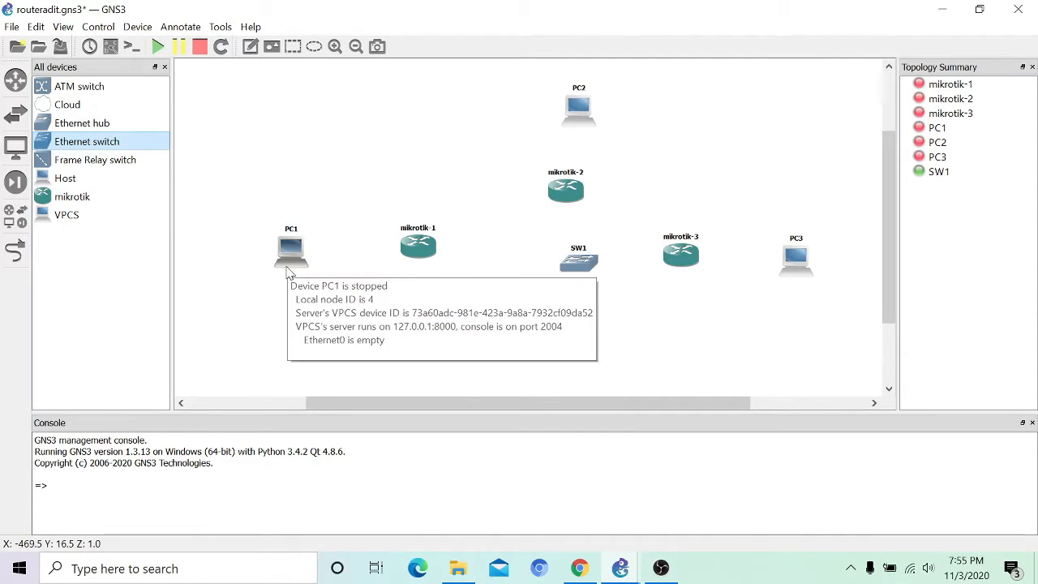
# Step: Link PC1, PC2 and PC3 Ethernet0 to mikrotik-1, mikrotik-2 and mikrotik-3 respectively
pyautogui.click(18, 252)
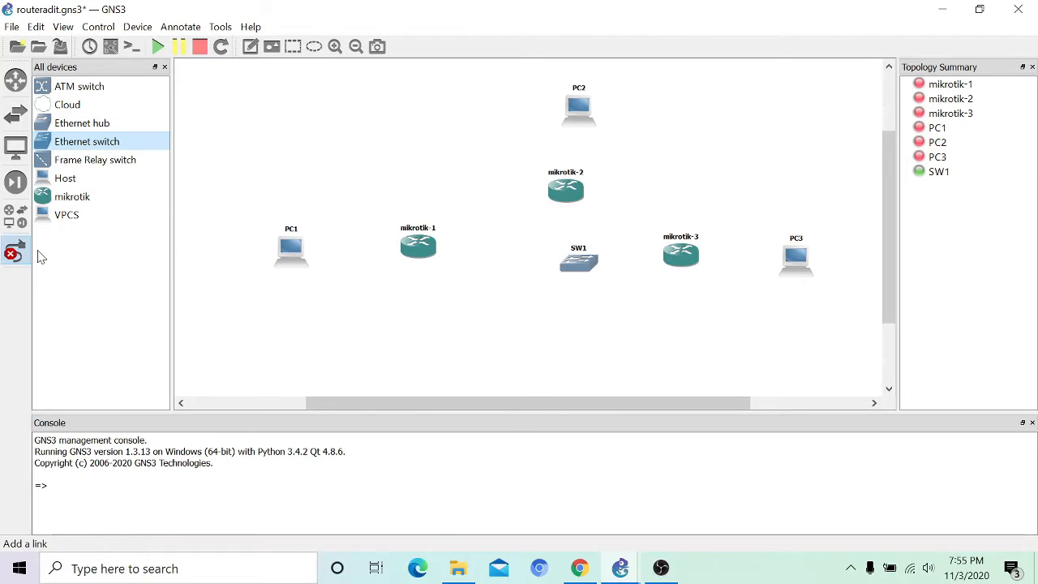
pyautogui.click(285, 253)
pyautogui.click(327, 268)
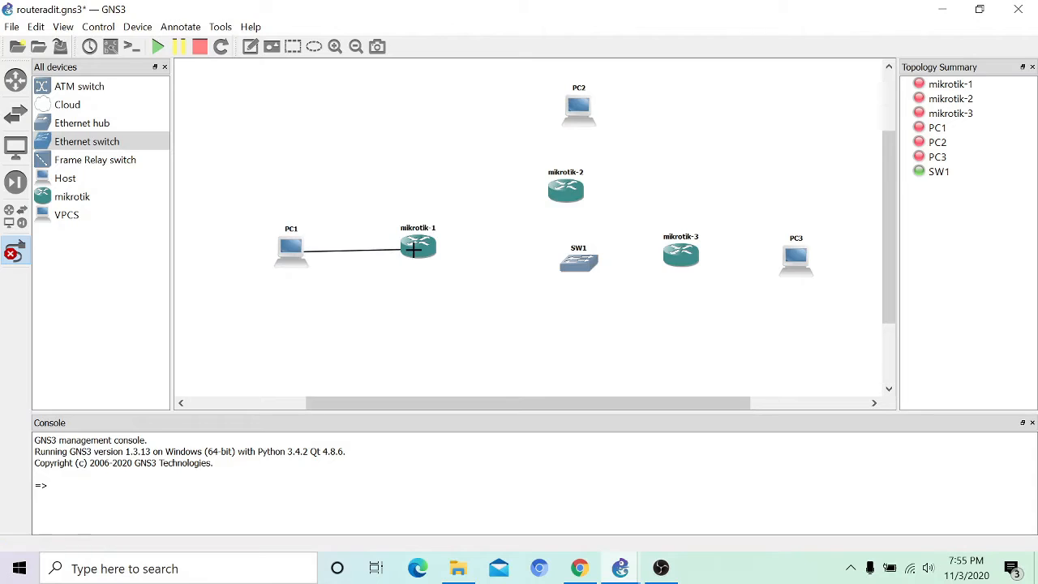
pyautogui.click(414, 248)
pyautogui.click(458, 257)
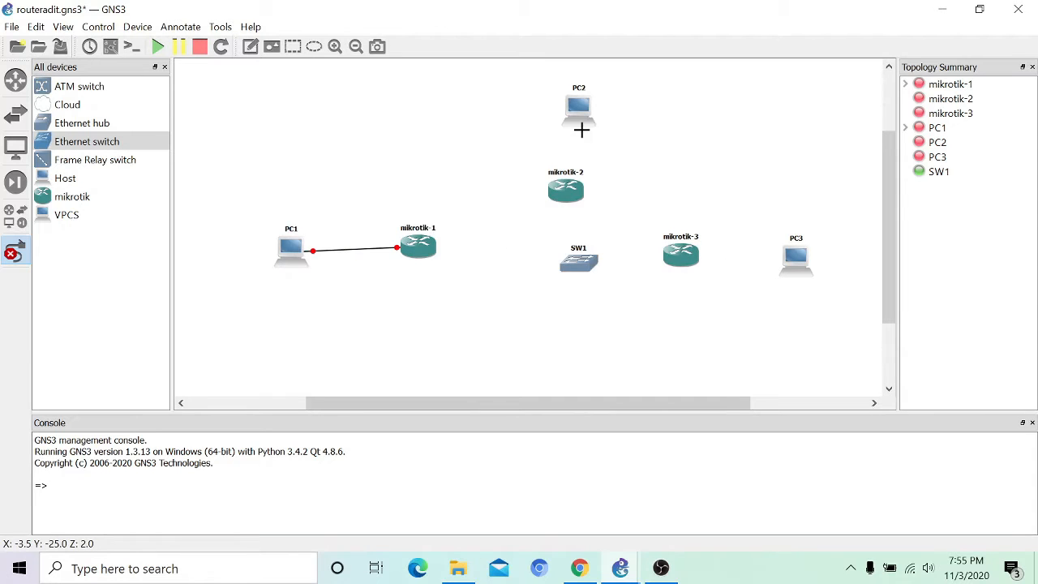
pyautogui.click(586, 117)
pyautogui.click(625, 122)
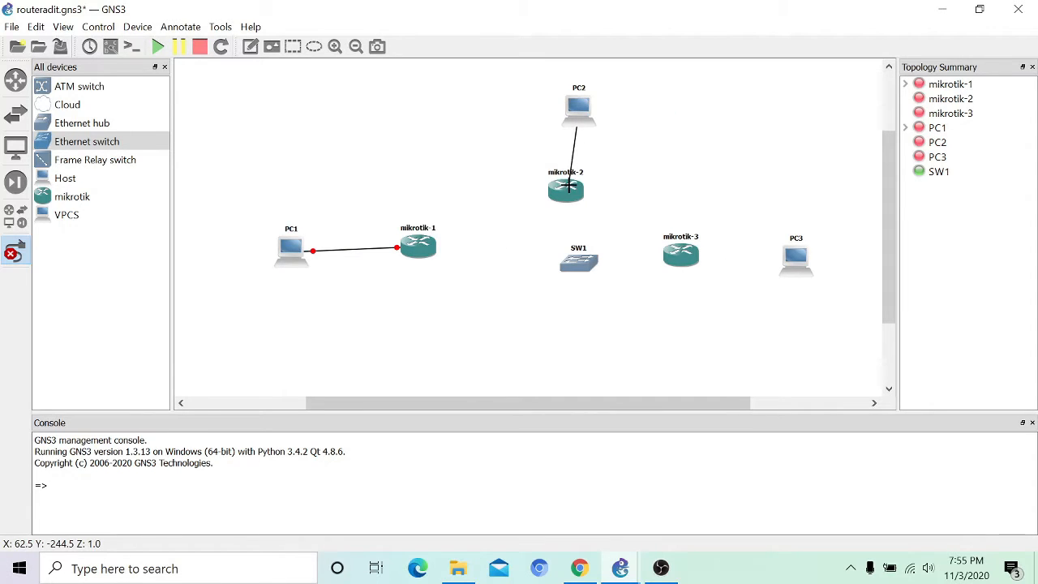
pyautogui.click(569, 189)
pyautogui.click(611, 201)
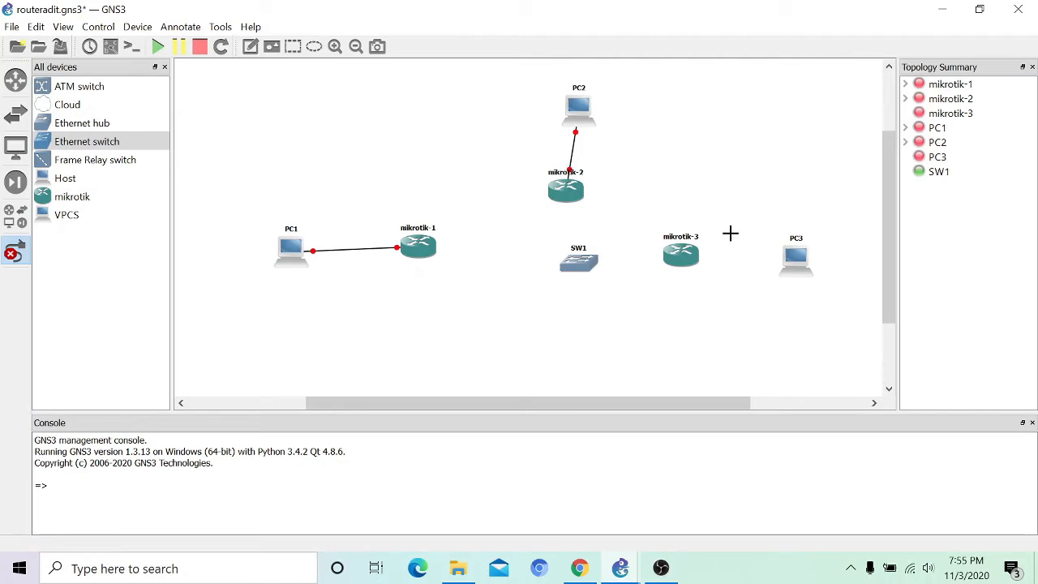
pyautogui.click(797, 261)
pyautogui.click(840, 273)
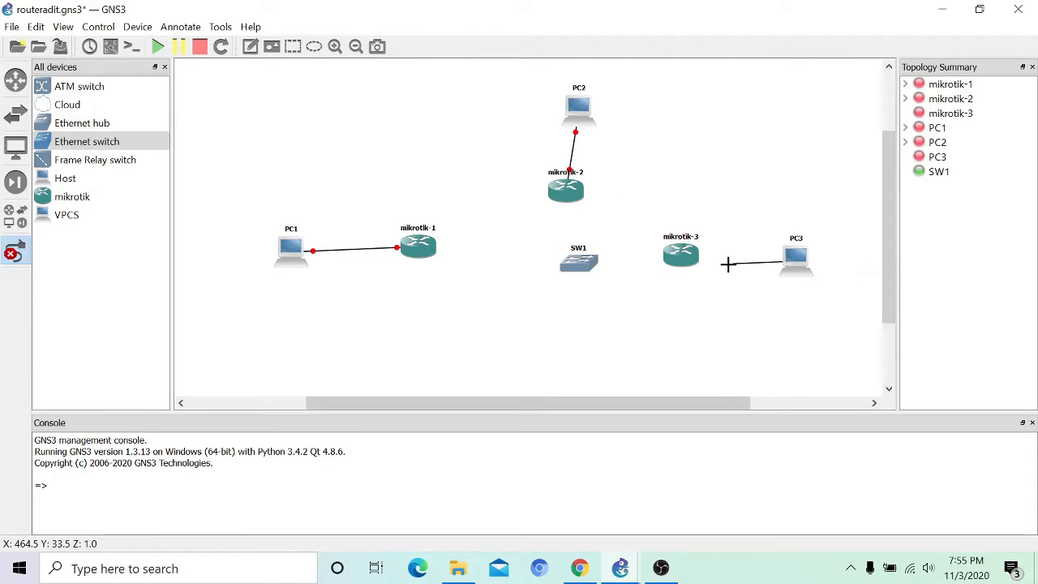
pyautogui.click(689, 258)
pyautogui.click(727, 270)
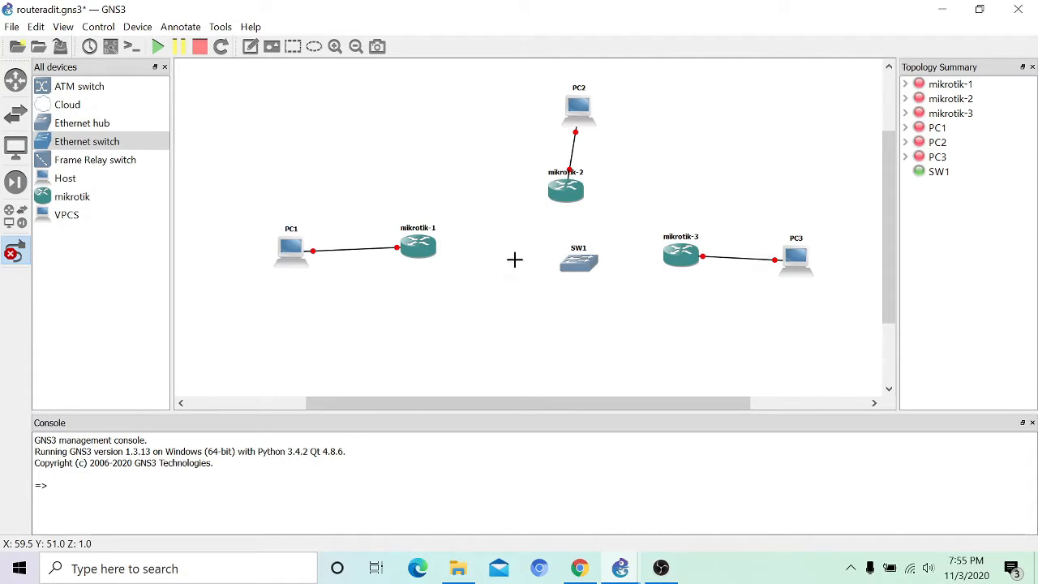
# Step: Connect each router's Ethernet1 to SW1 ports 1, 2 and 3
pyautogui.click(415, 252)
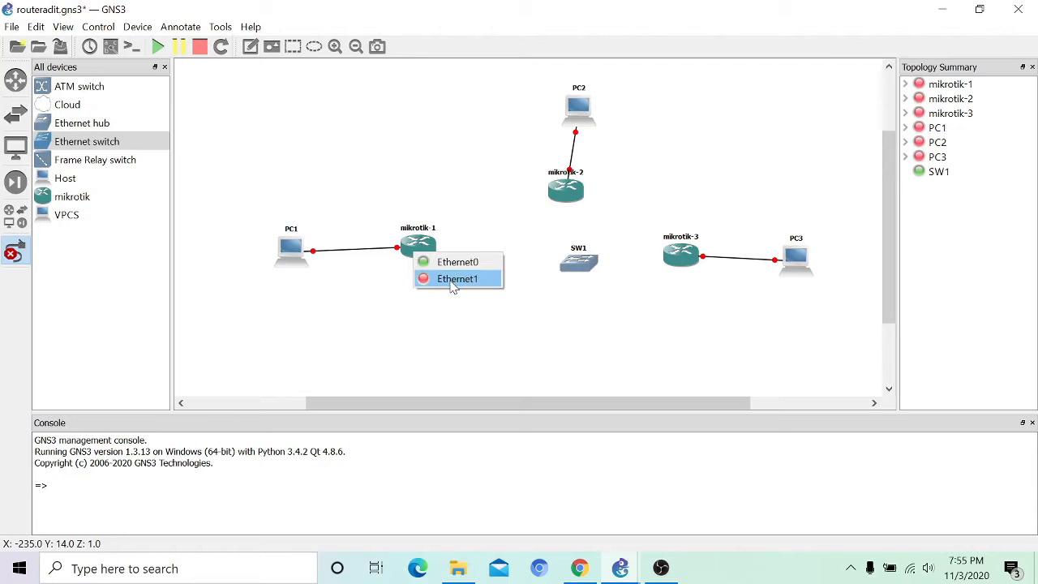
pyautogui.click(452, 280)
pyautogui.click(581, 258)
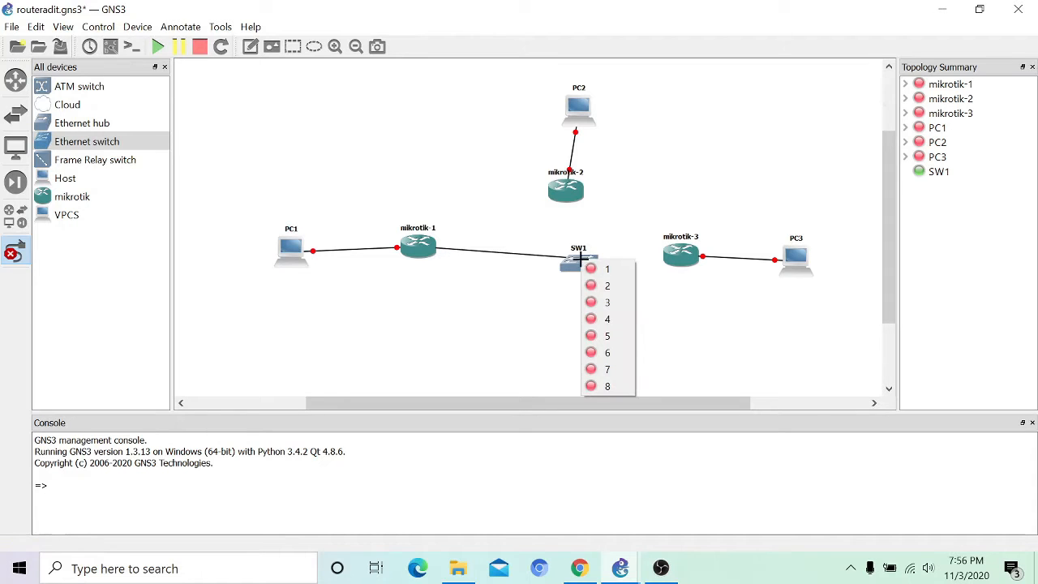
pyautogui.click(605, 268)
pyautogui.click(571, 201)
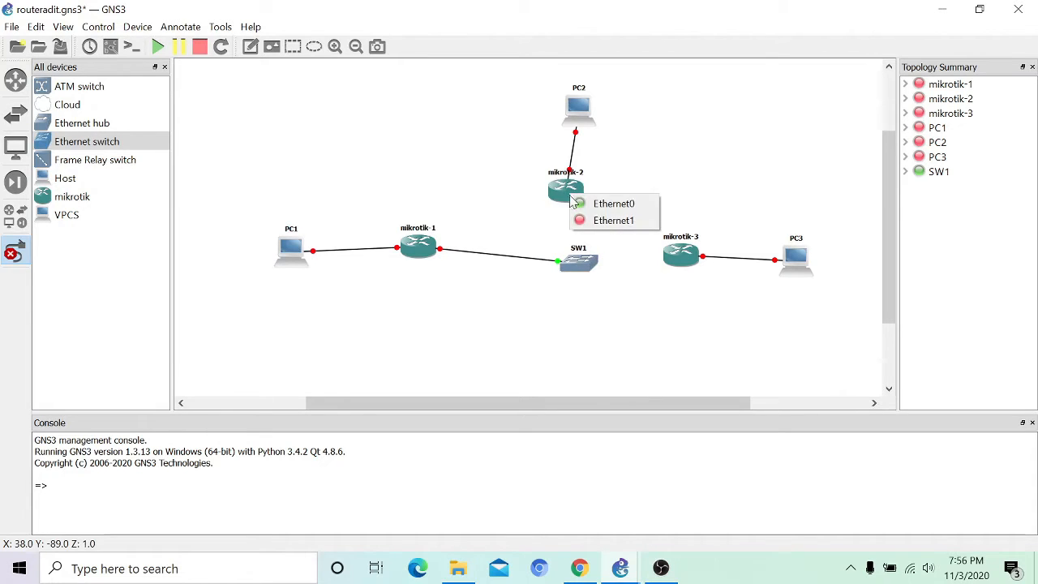
pyautogui.click(608, 221)
pyautogui.click(581, 263)
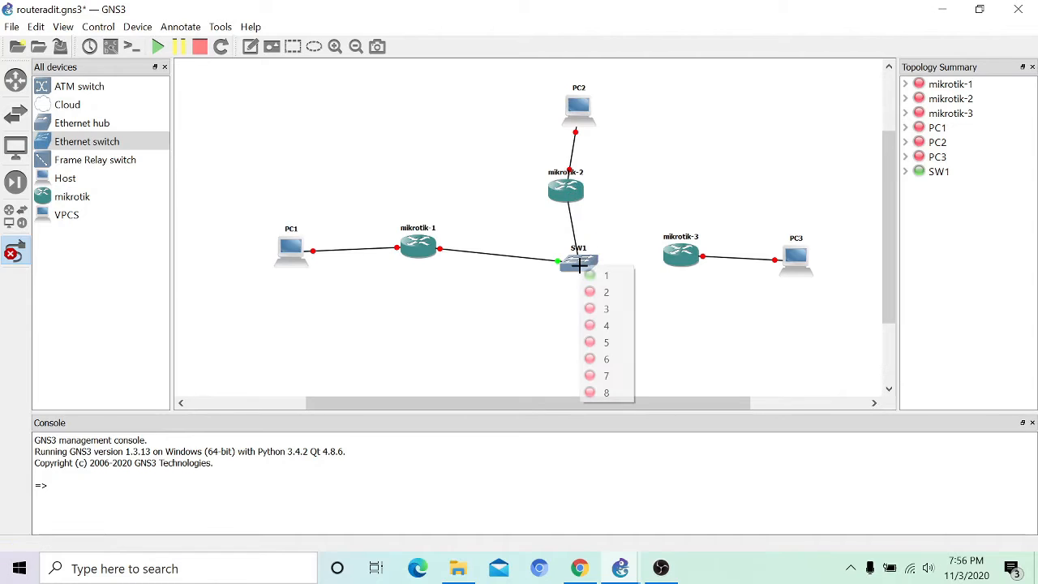
pyautogui.click(607, 292)
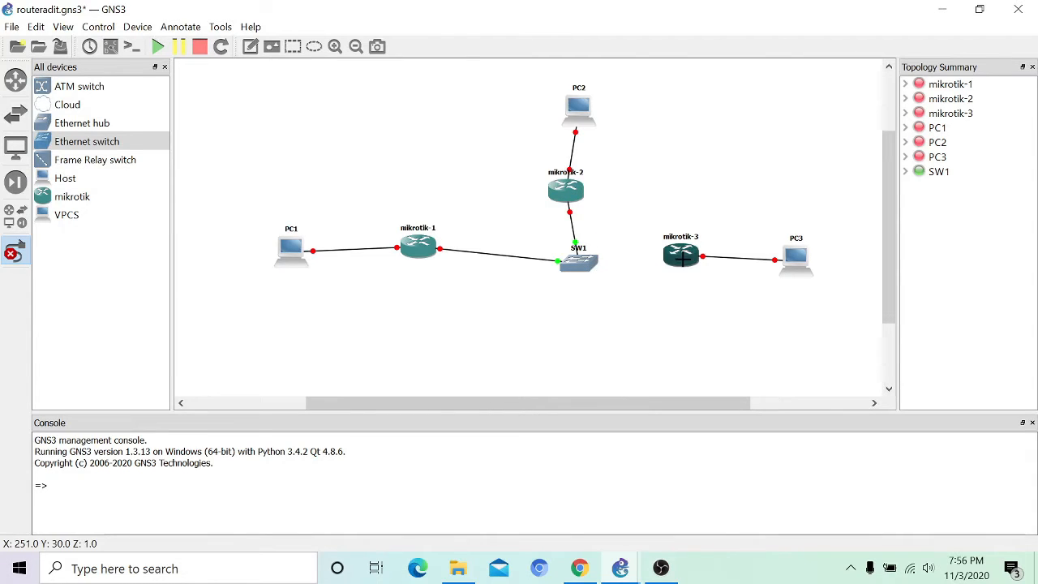
pyautogui.click(682, 258)
pyautogui.click(716, 284)
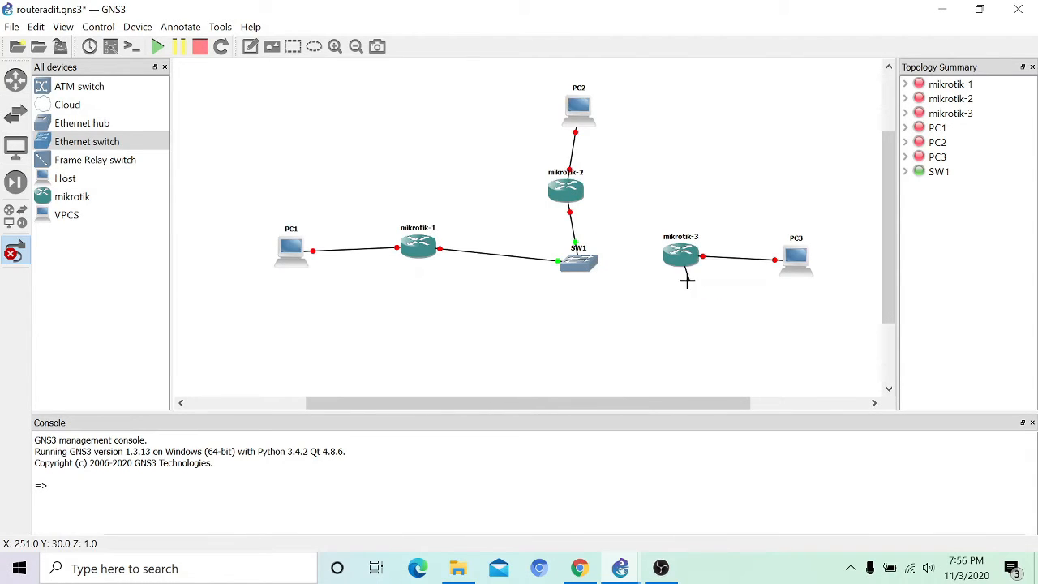
pyautogui.click(587, 261)
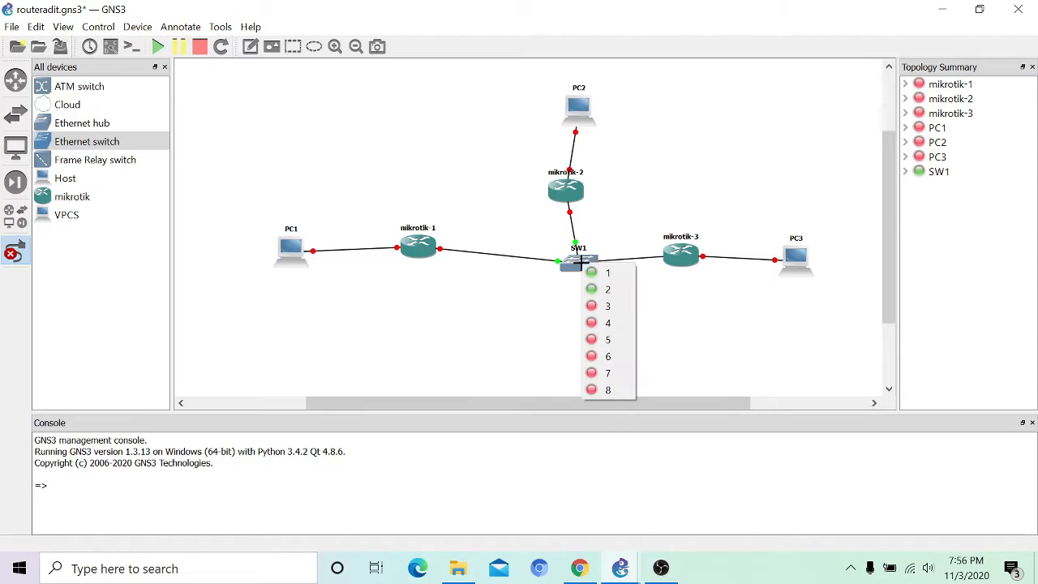
pyautogui.click(608, 307)
# Step: Stop linking and straighten mikrotik-2 between PC2 and SW1
pyautogui.click(569, 191)
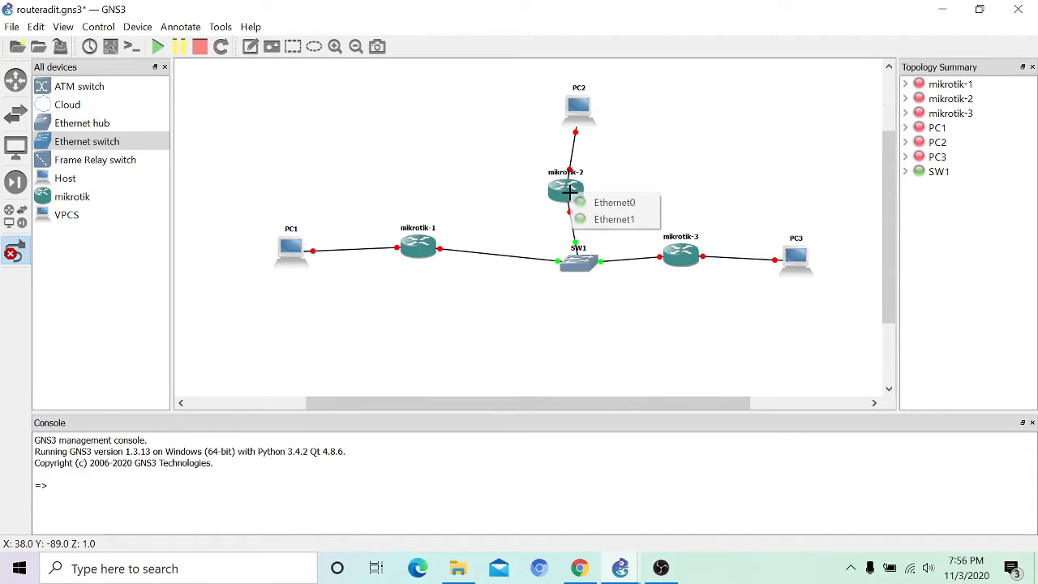
pyautogui.click(15, 253)
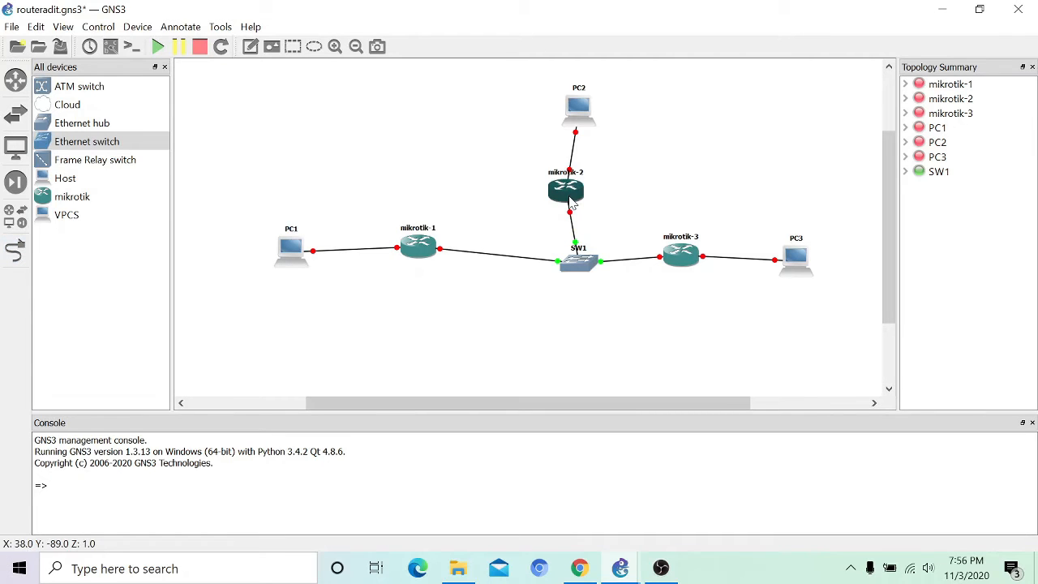
pyautogui.moveTo(570, 201); pyautogui.dragTo(583, 202)
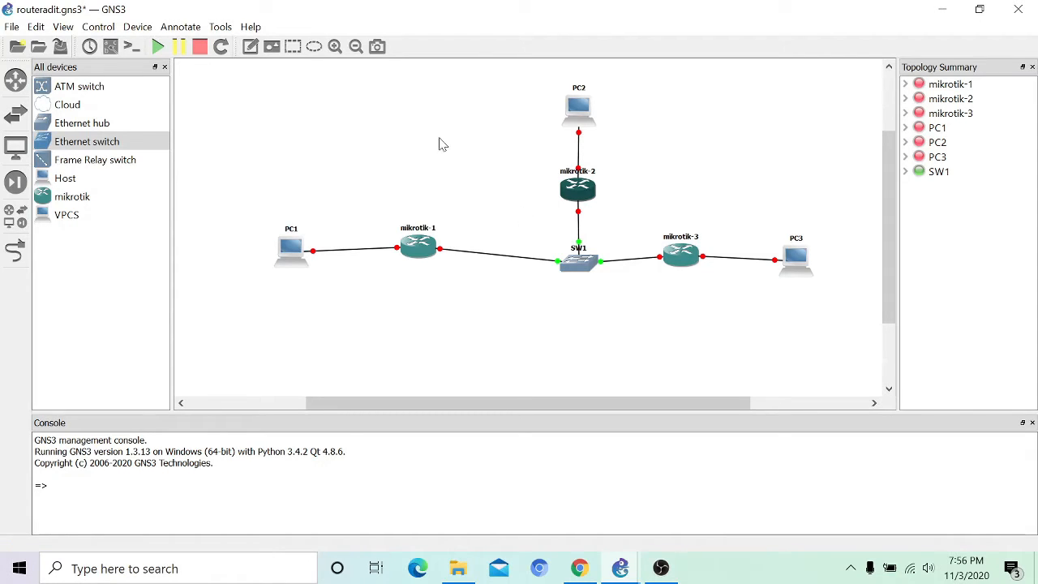
# Step: Add a centred '10.10.10.0/24' note under SW1
pyautogui.click(252, 47)
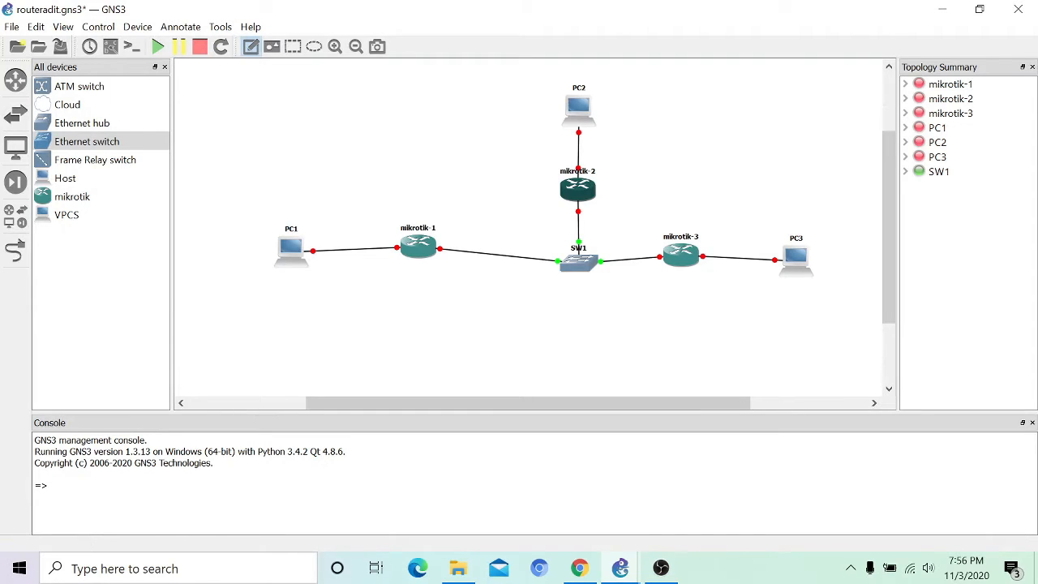
pyautogui.click(578, 280)
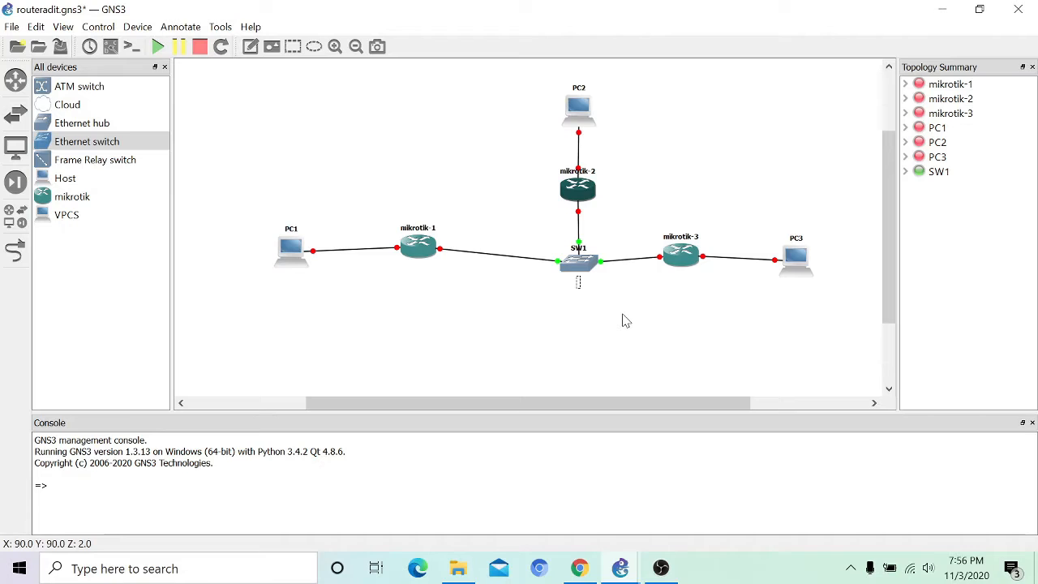
pyautogui.write('10')
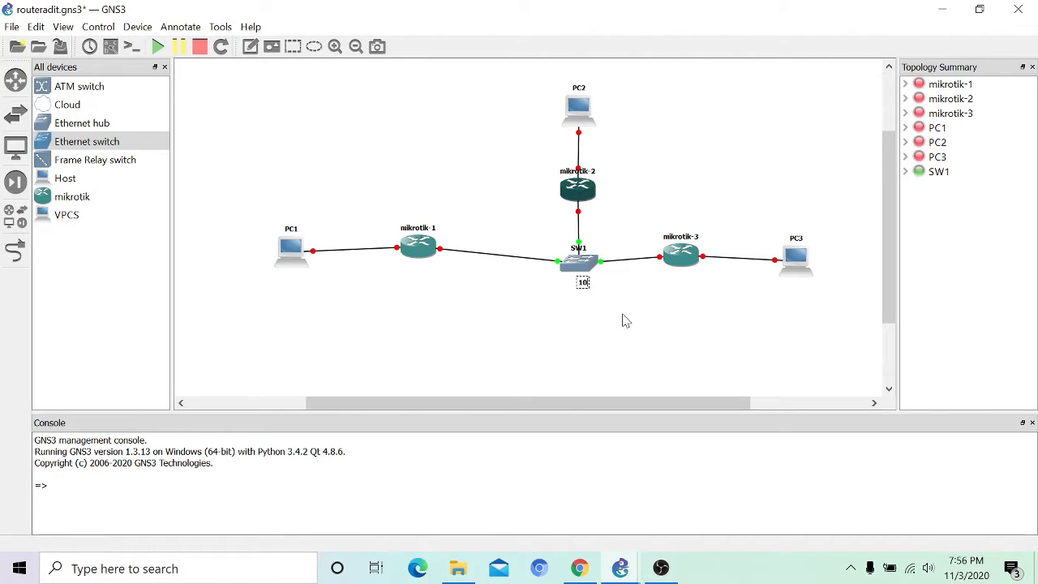
pyautogui.write('.10.10.0/24')
pyautogui.click(657, 340)
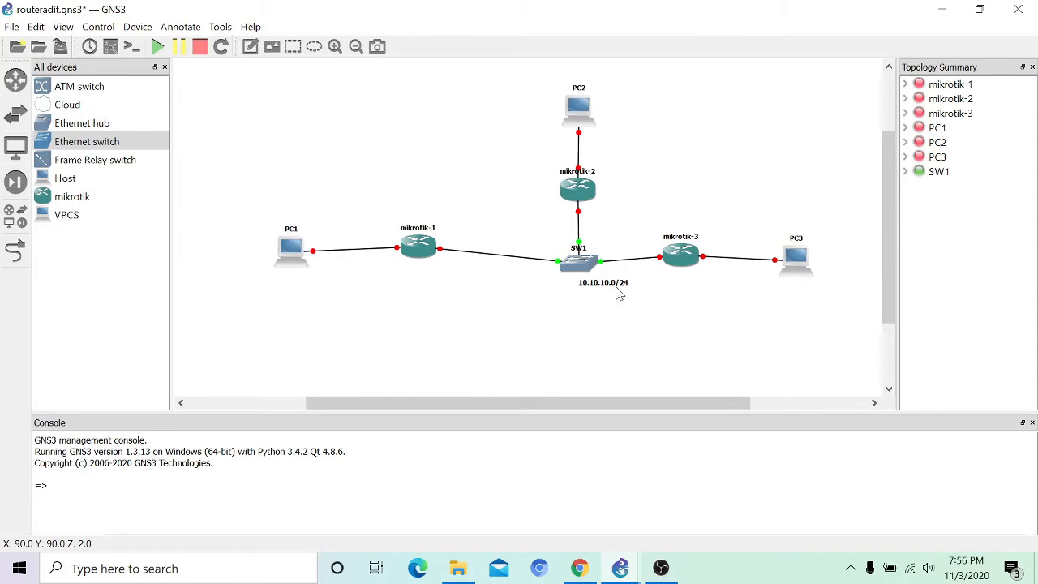
pyautogui.moveTo(618, 286); pyautogui.dragTo(594, 291)
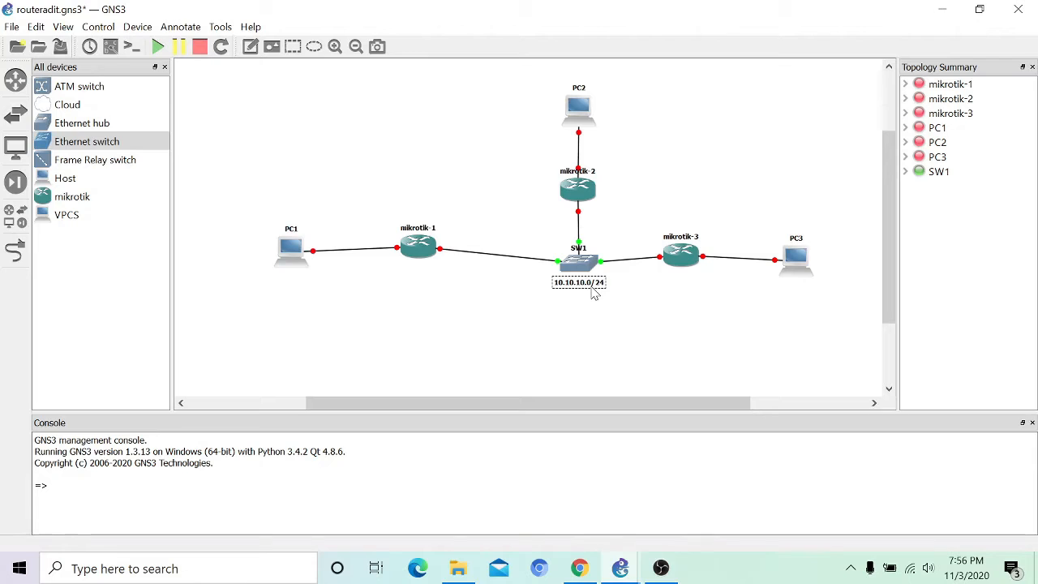
# Step: Add a '10.10.10.1/24' note on the mikrotik-1 to SW1 link
pyautogui.click(249, 52)
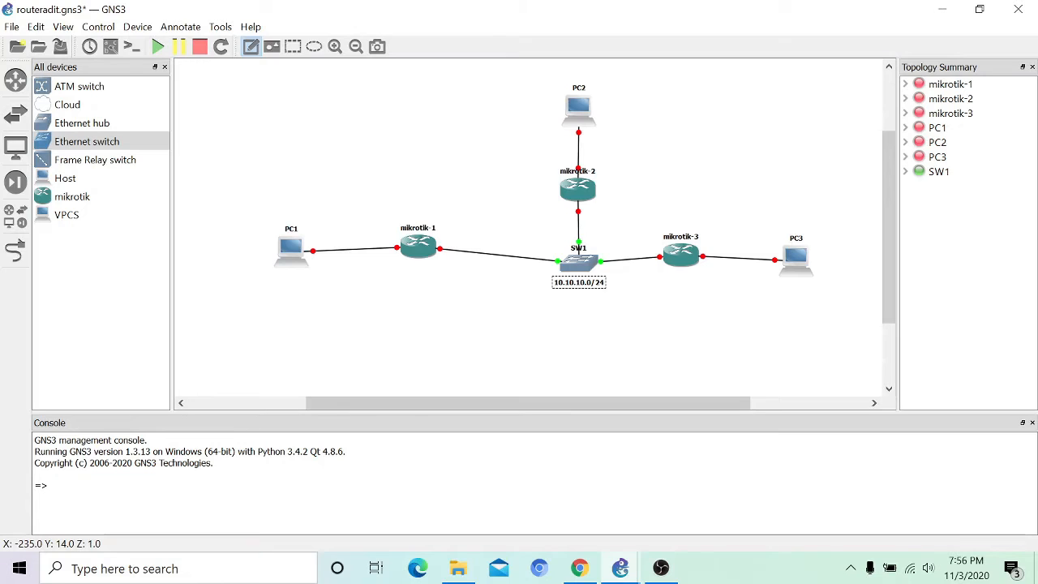
pyautogui.click(462, 270)
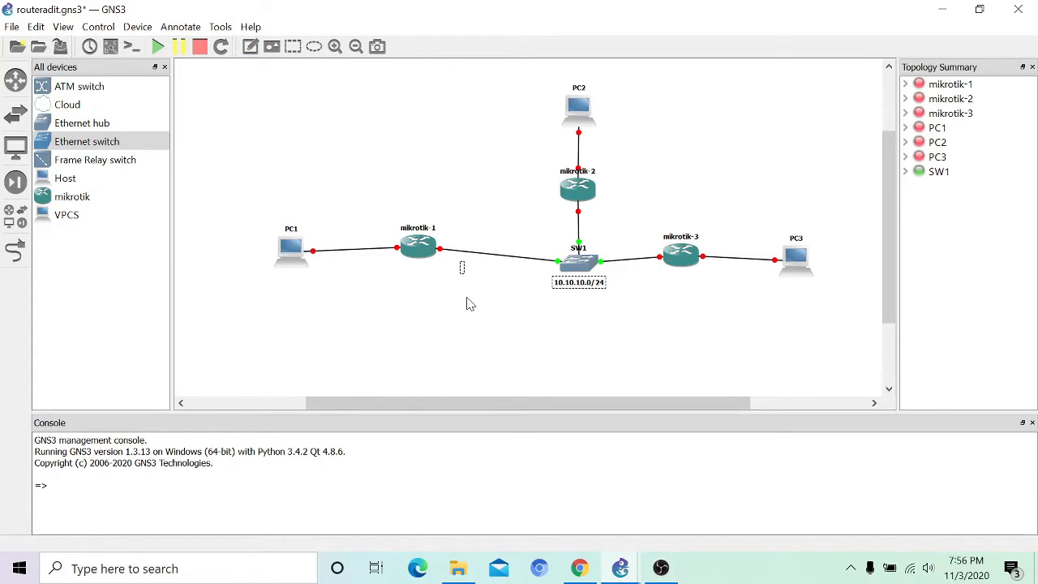
pyautogui.write('10.10.10.1/24')
# Step: Duplicate the notes, move the address copy beside mikrotik-2's link, and delete the extra subnet copy
pyautogui.rightClick(479, 271)
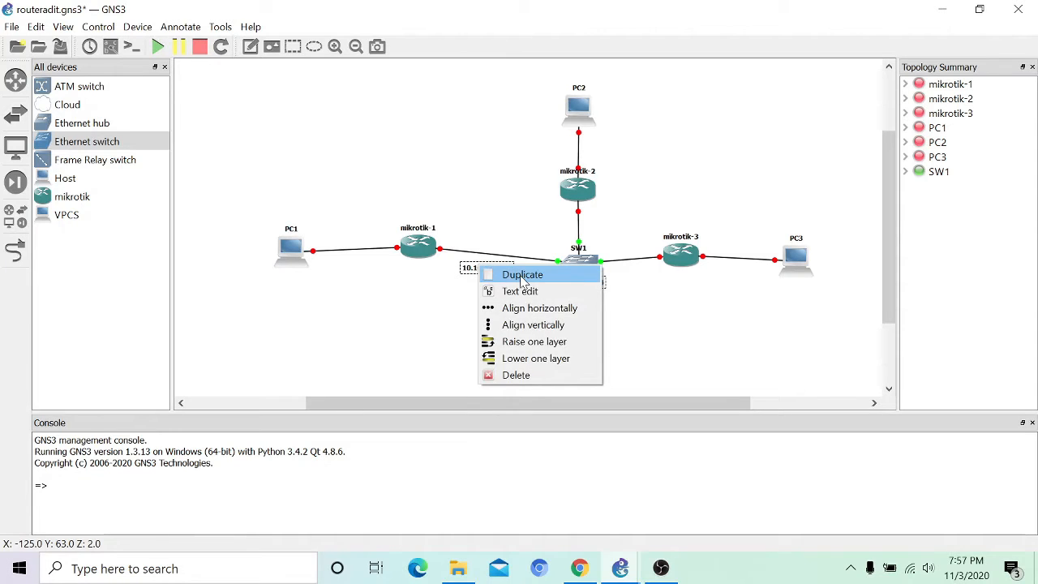
pyautogui.click(511, 274)
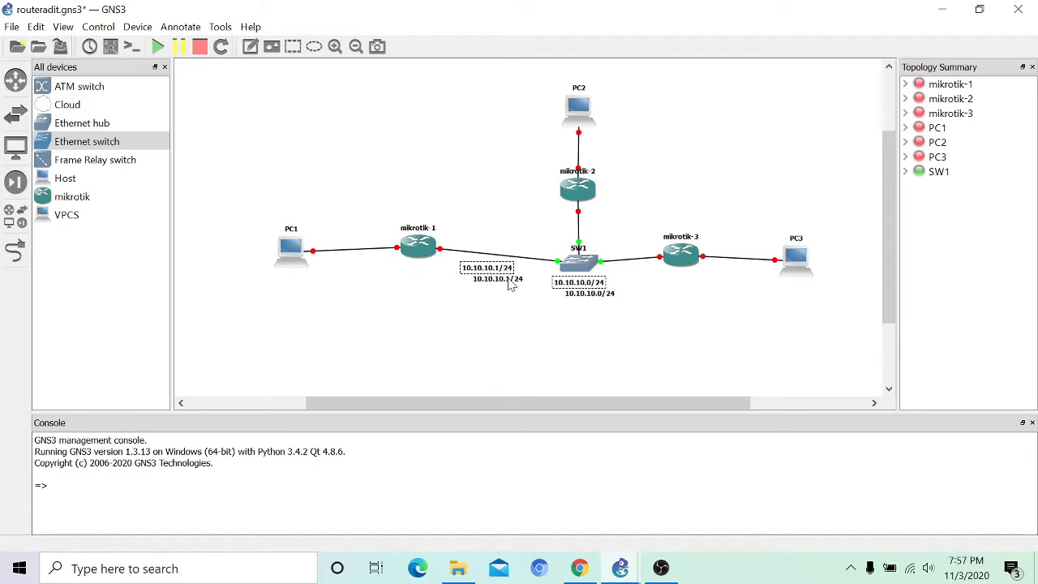
pyautogui.moveTo(511, 284); pyautogui.dragTo(623, 226)
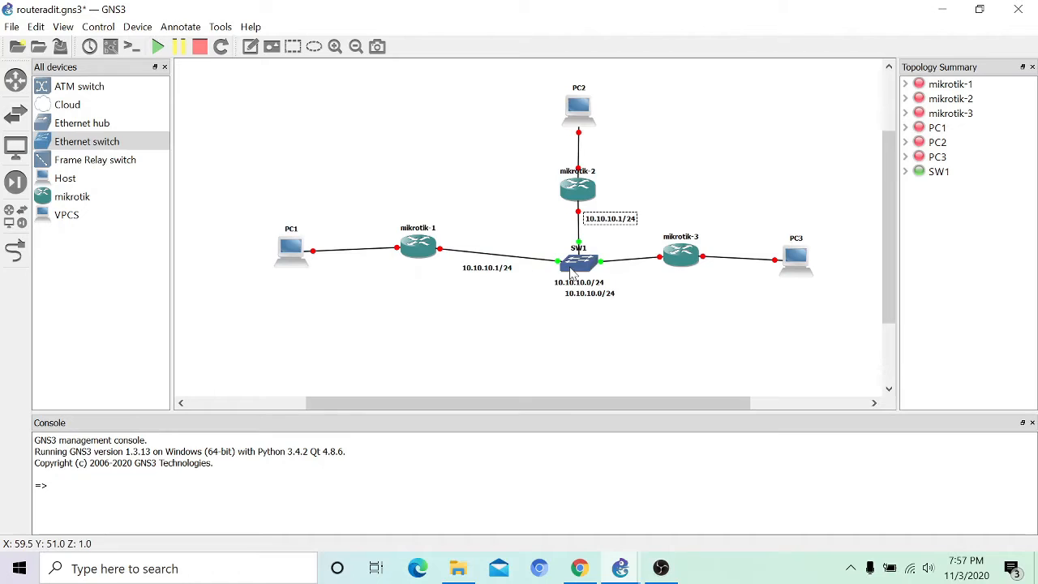
pyautogui.moveTo(571, 274); pyautogui.dragTo(562, 261)
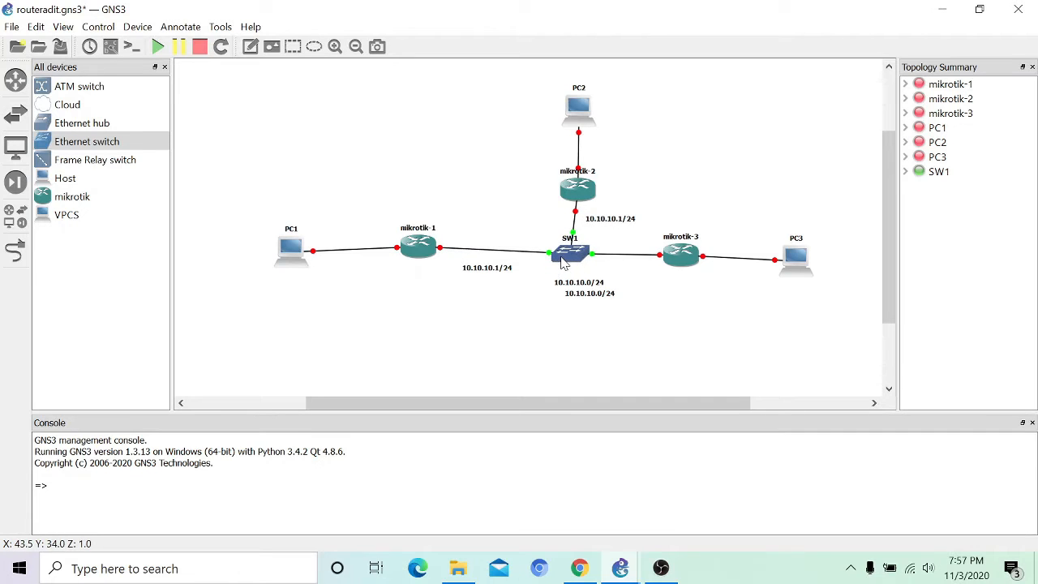
pyautogui.click(586, 301)
pyautogui.click(591, 298)
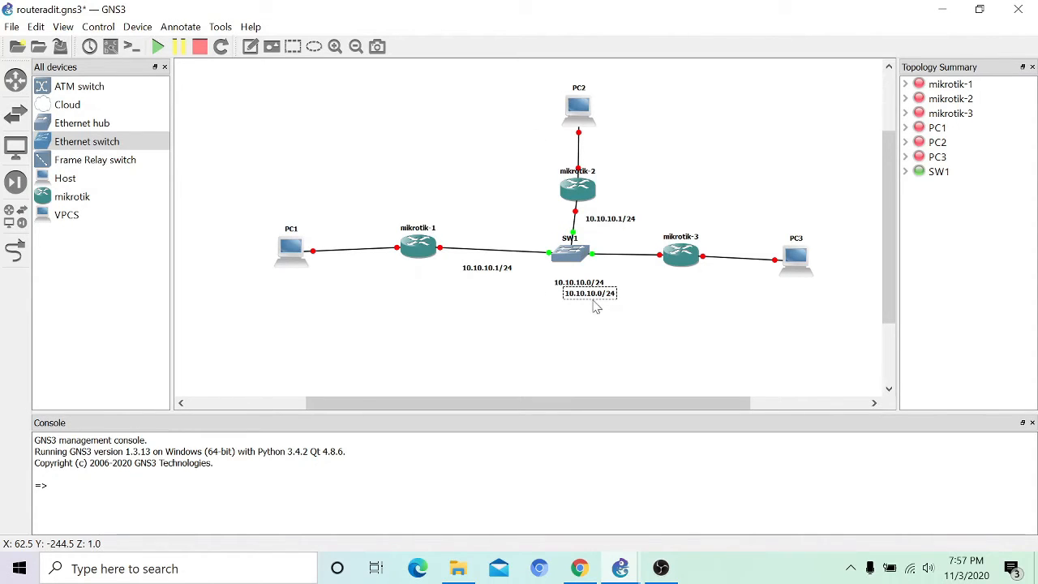
pyautogui.doubleClick(592, 299)
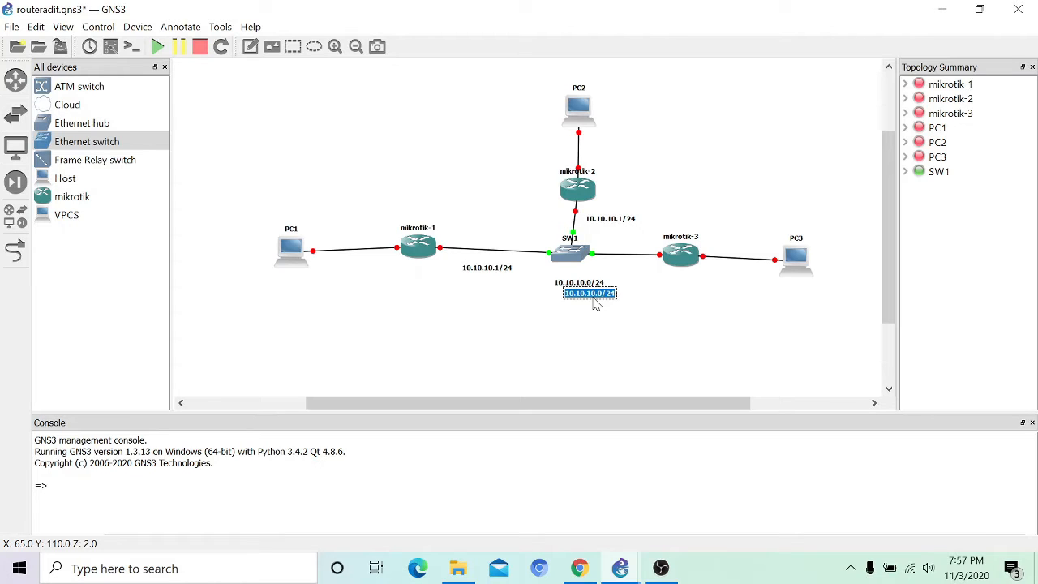
pyautogui.press('Delete')
# Step: Copy the 10.10.10.1/24 label onto the mikrotik-3 link and change it to 10.10.10.3/24
pyautogui.click(511, 274)
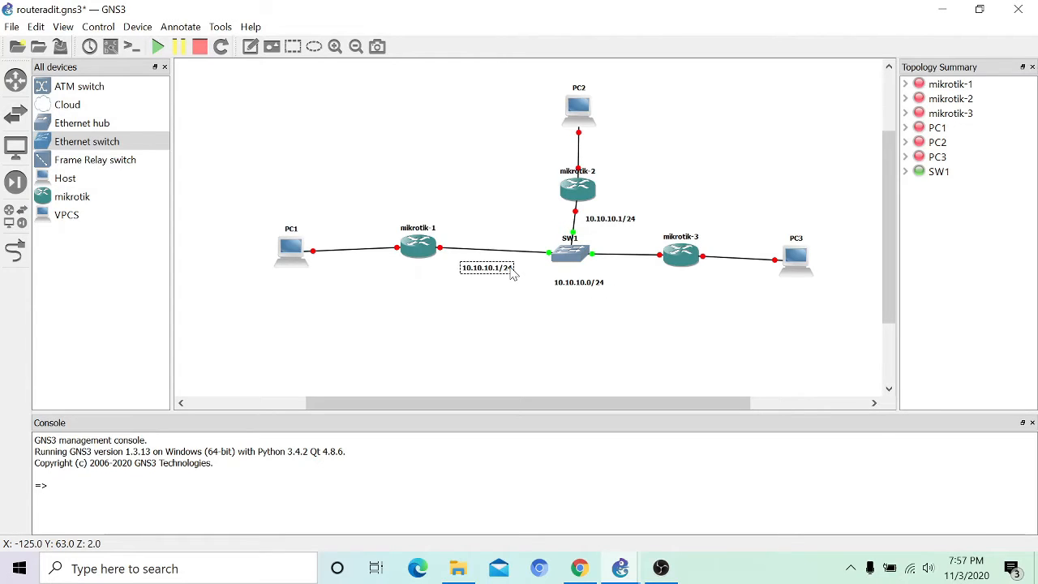
pyautogui.rightClick(511, 273)
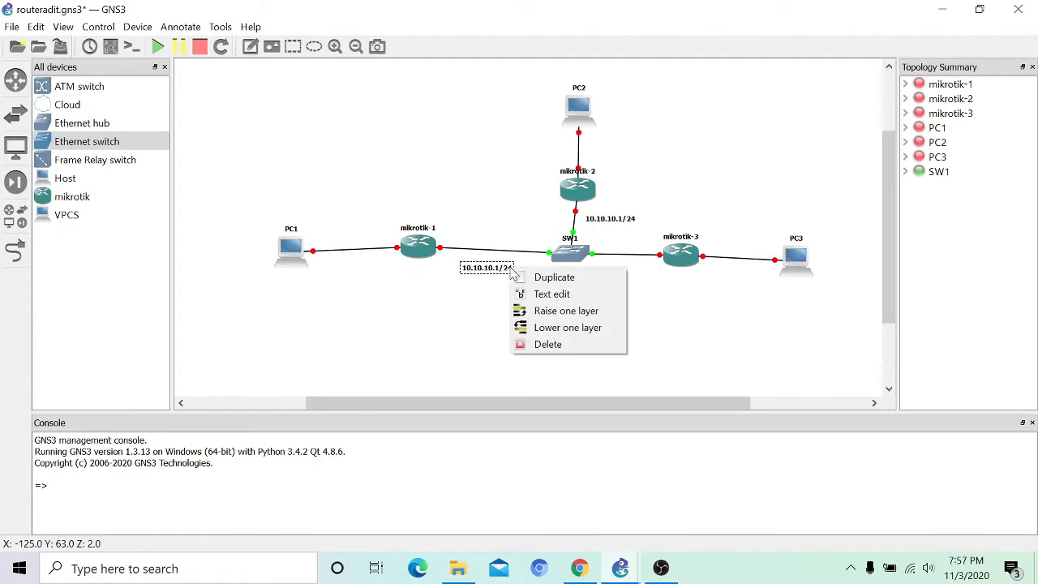
pyautogui.click(555, 278)
pyautogui.moveTo(513, 284); pyautogui.dragTo(645, 273)
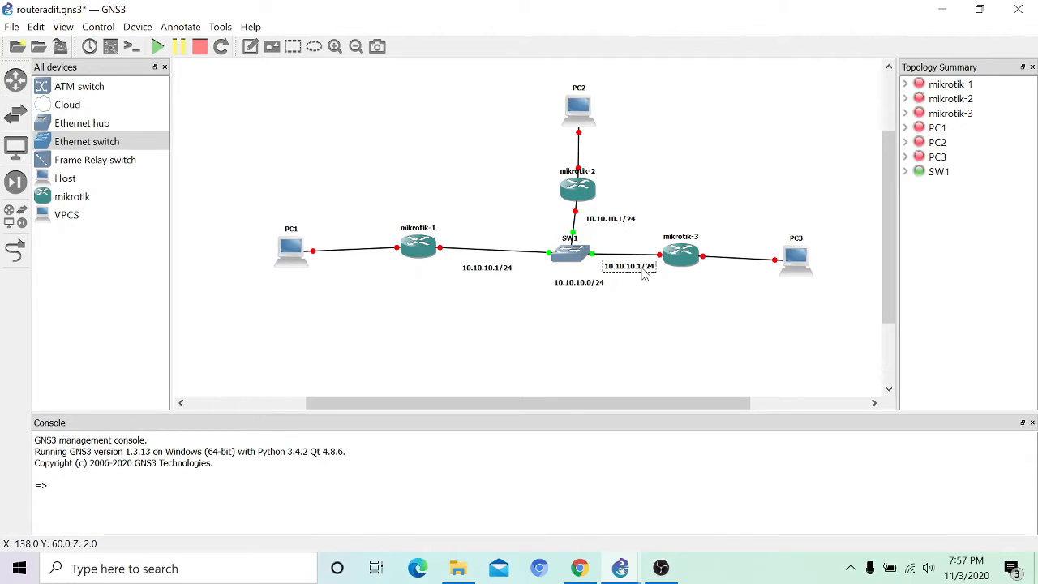
pyautogui.doubleClick(644, 273)
pyautogui.click(642, 269)
pyautogui.press('BackSpace')
pyautogui.write('3')
# Step: Change the label beside mikrotik-2's link to 10.10.10.2/24
pyautogui.doubleClick(626, 225)
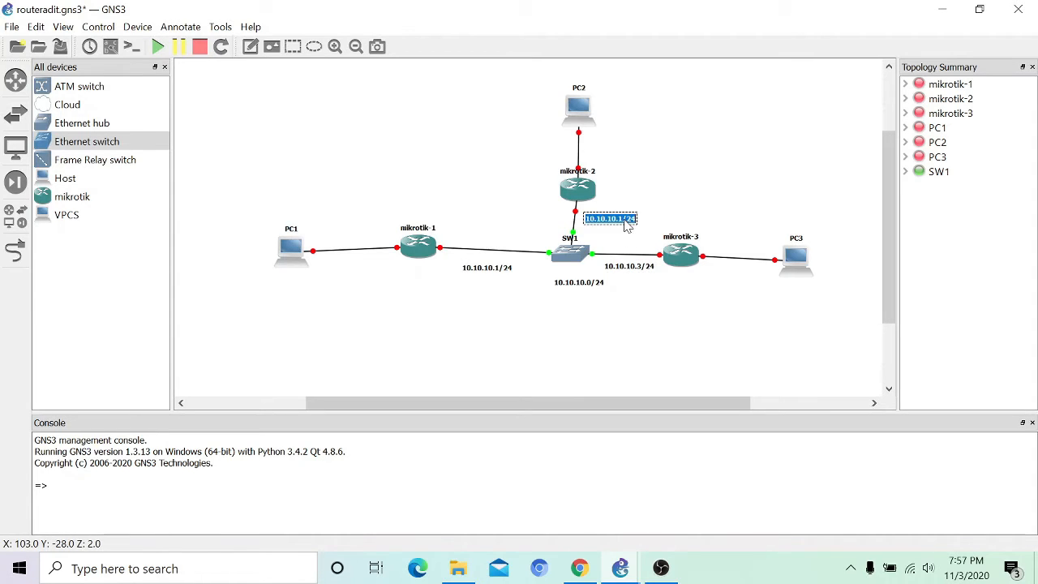
pyautogui.click(627, 226)
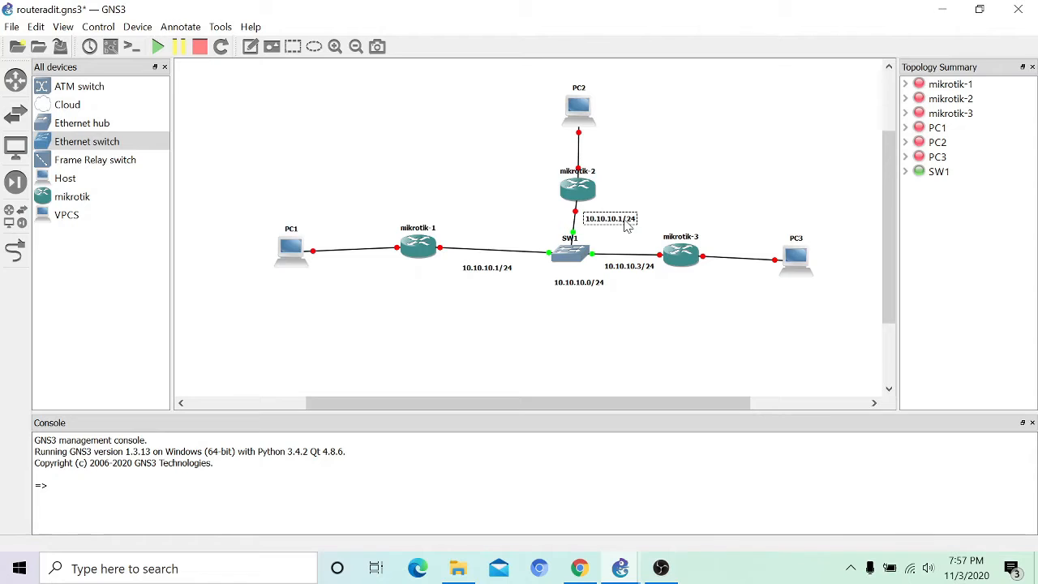
pyautogui.press('BackSpace')
pyautogui.write('2')
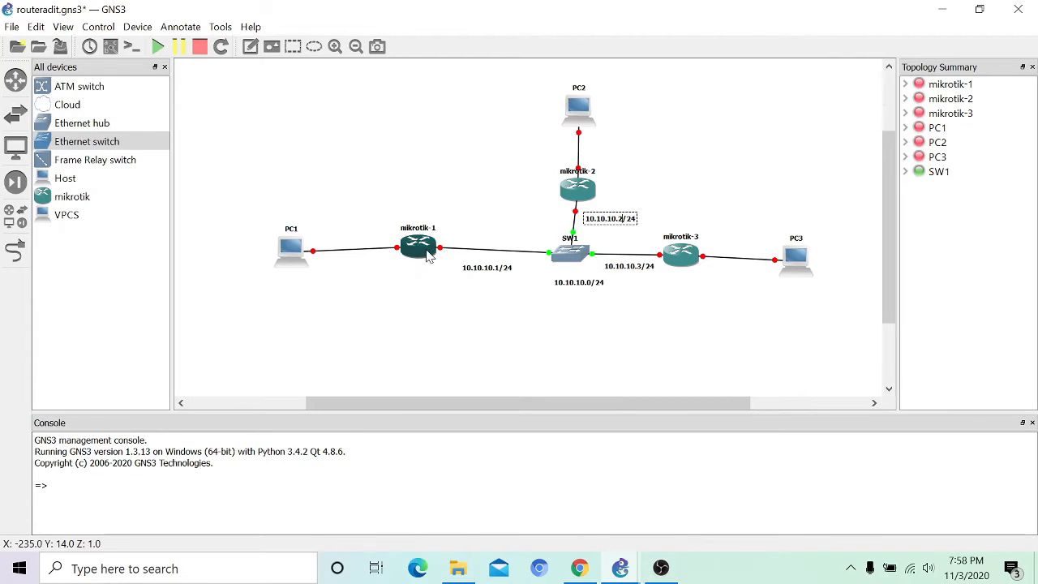
pyautogui.moveTo(426, 254)
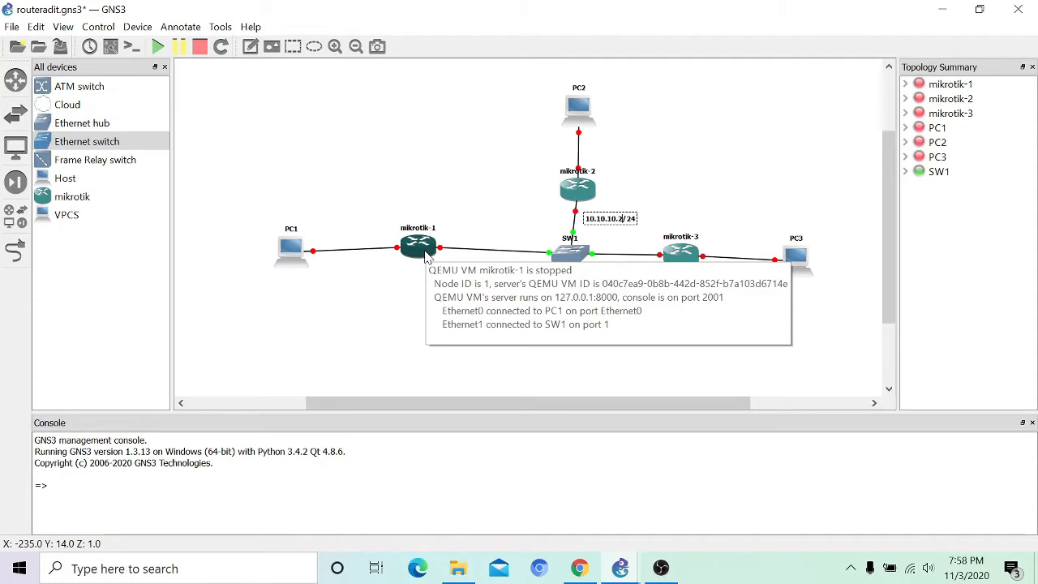
pyautogui.click(250, 47)
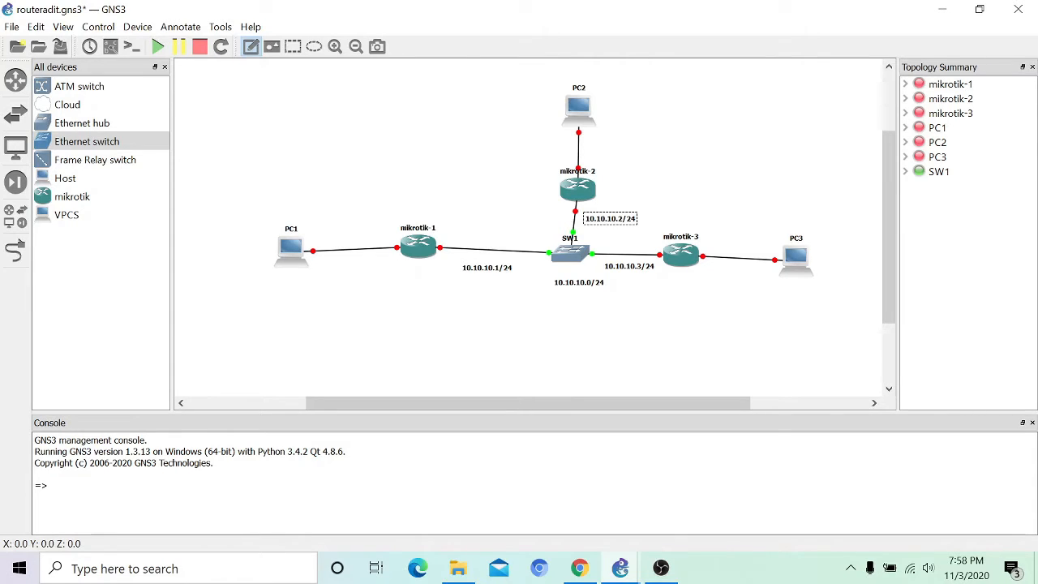
# Step: Label the PC1 link 192.168.10.0/24 and copy it to the PC2 link as 192.168.20.0/24
pyautogui.click(320, 236)
pyautogui.write('192.')
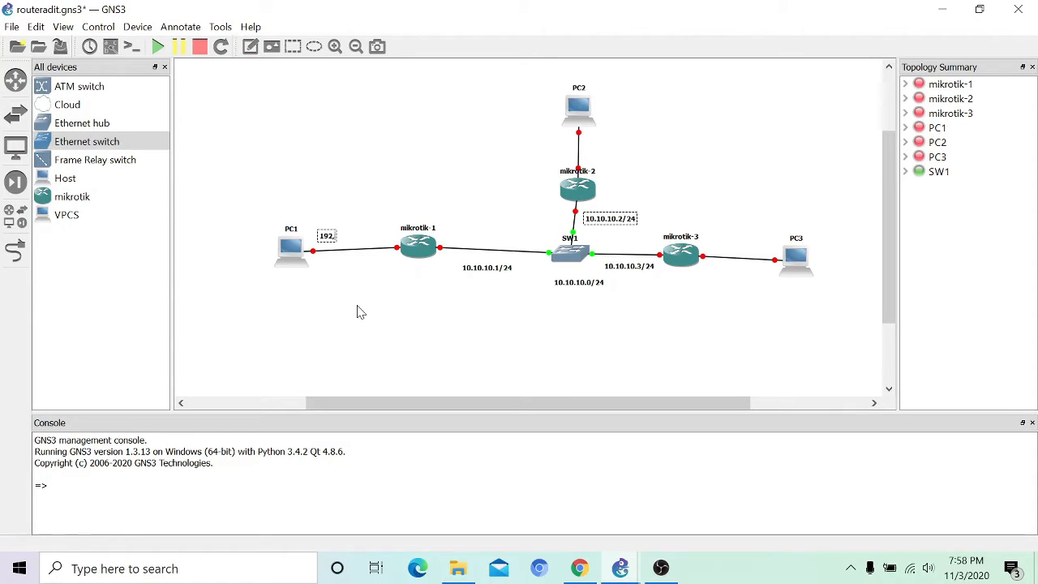
pyautogui.write('168.10.0/24')
pyautogui.rightClick(354, 236)
pyautogui.click(387, 242)
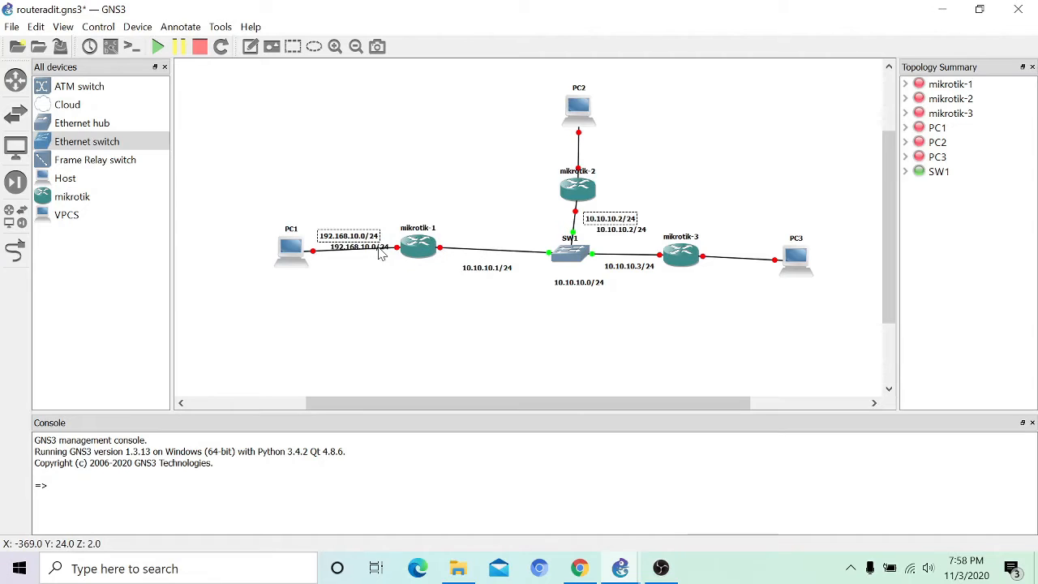
pyautogui.moveTo(380, 249); pyautogui.dragTo(644, 156)
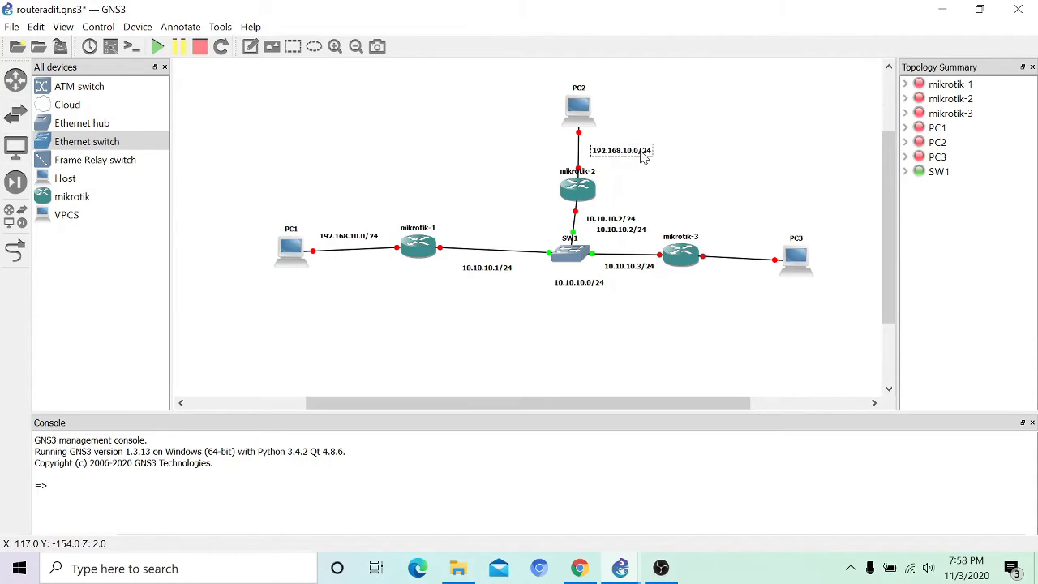
pyautogui.doubleClick(638, 153)
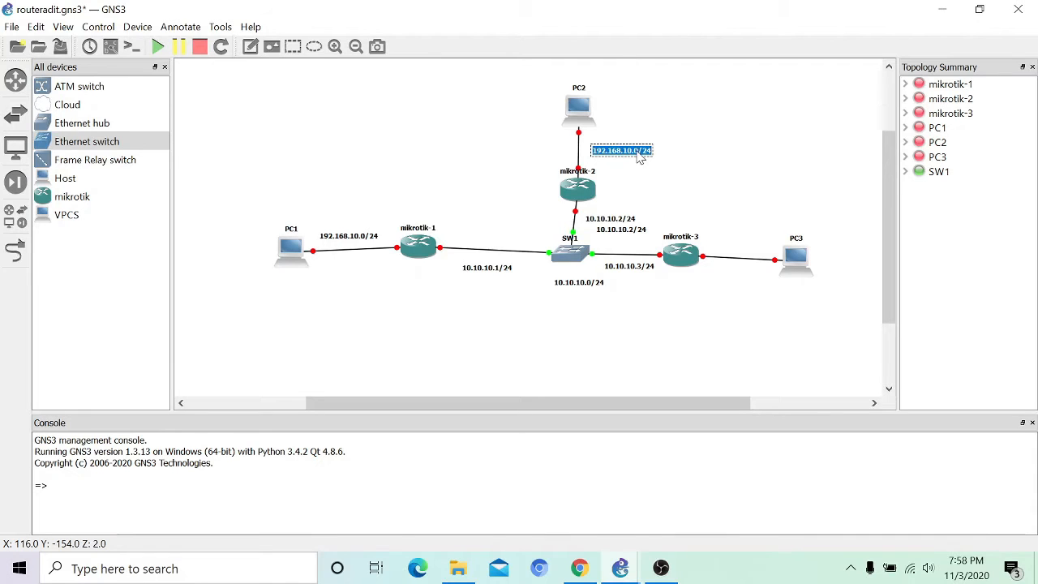
pyautogui.click(638, 153)
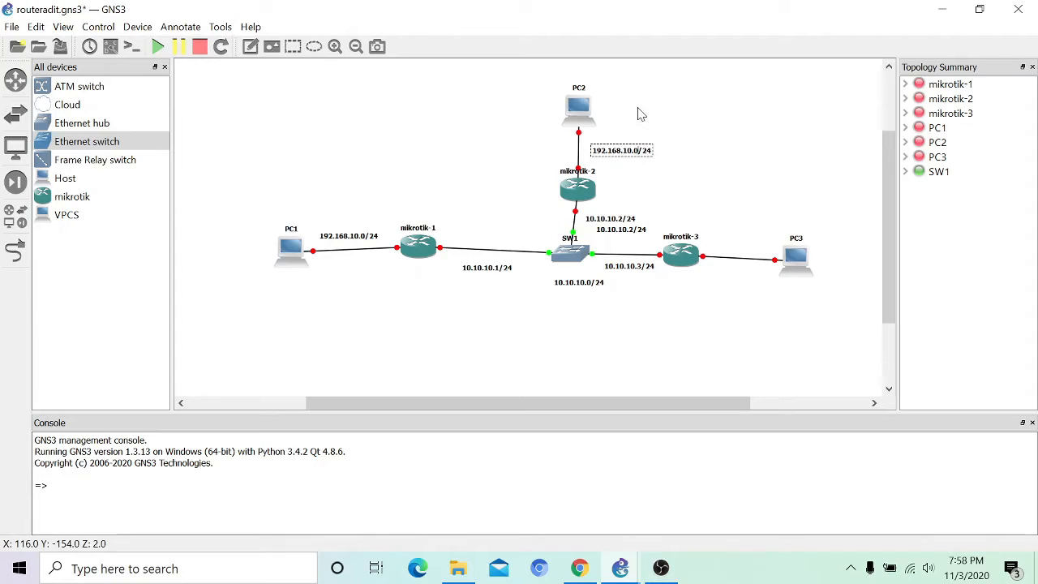
pyautogui.doubleClick(628, 153)
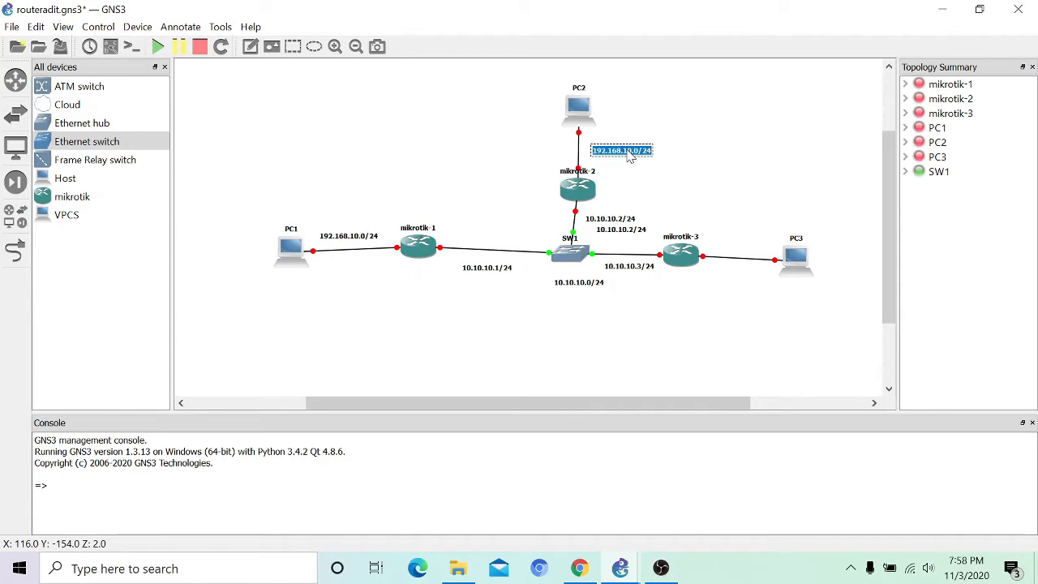
pyautogui.click(628, 154)
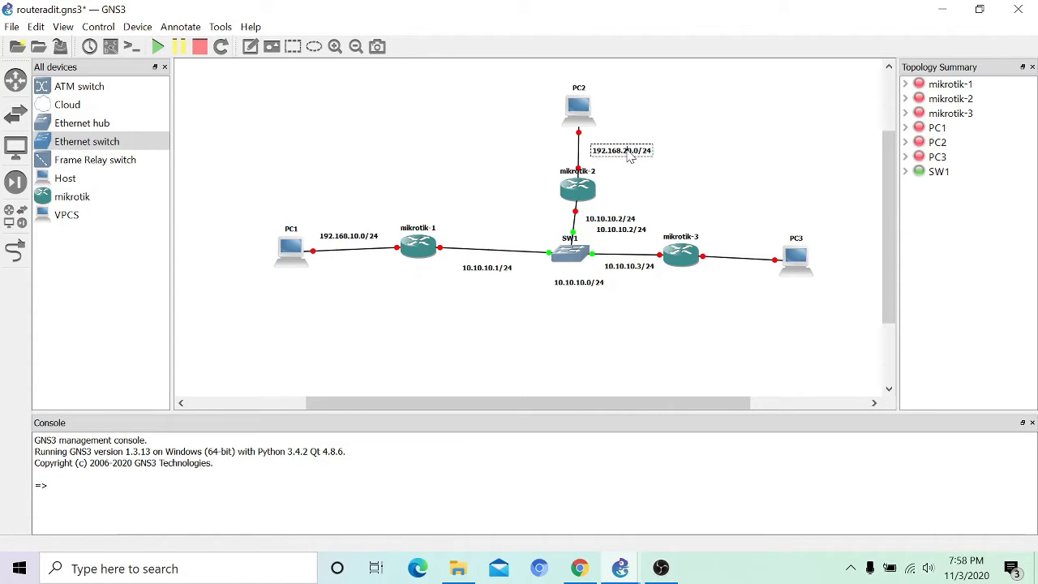
# Step: Copy the 192.168.20.0/24 label onto the mikrotik-3–PC3 link and change it to 192.168.30.0/24
pyautogui.rightClick(628, 155)
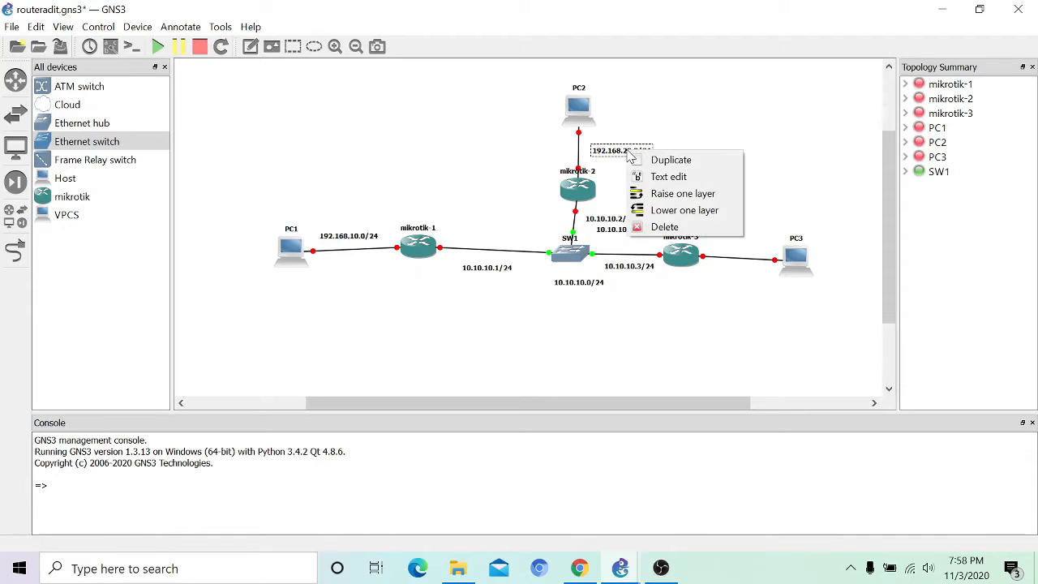
pyautogui.click(657, 159)
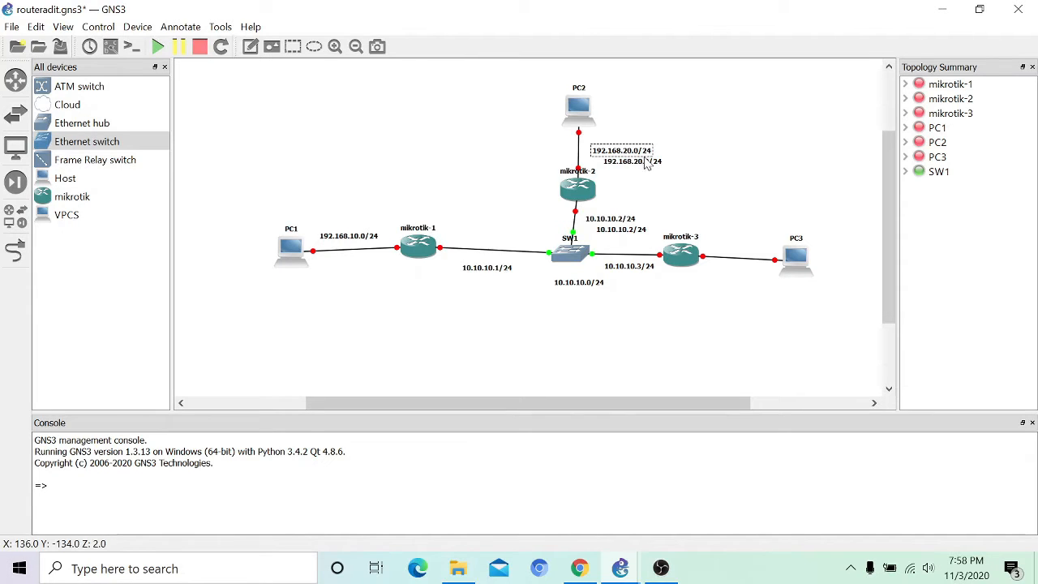
pyautogui.moveTo(649, 168); pyautogui.dragTo(759, 255)
pyautogui.doubleClick(745, 250)
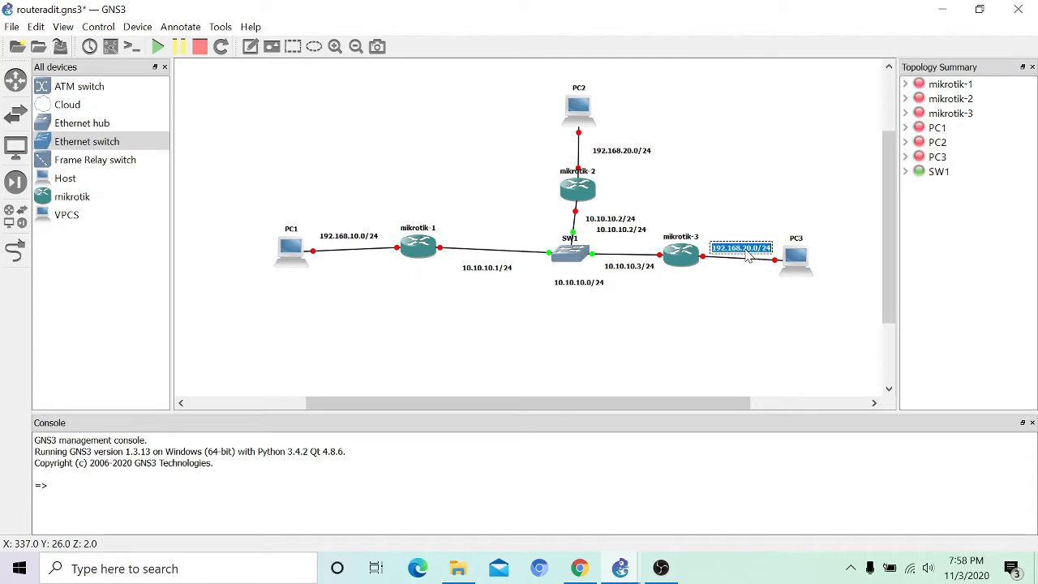
pyautogui.click(745, 250)
pyautogui.press('BackSpace')
pyautogui.press('BackSpace')
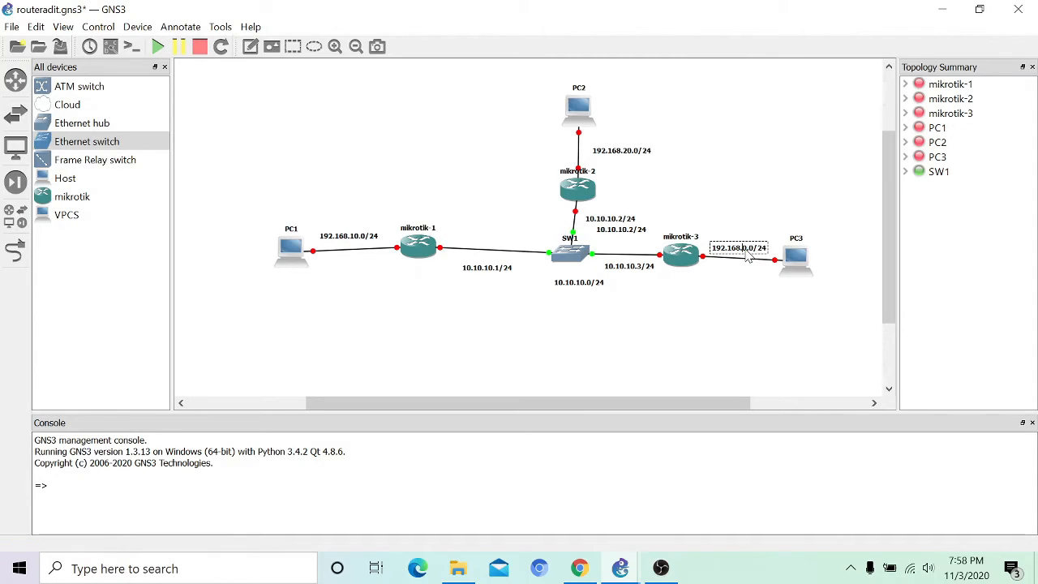
pyautogui.write('30')
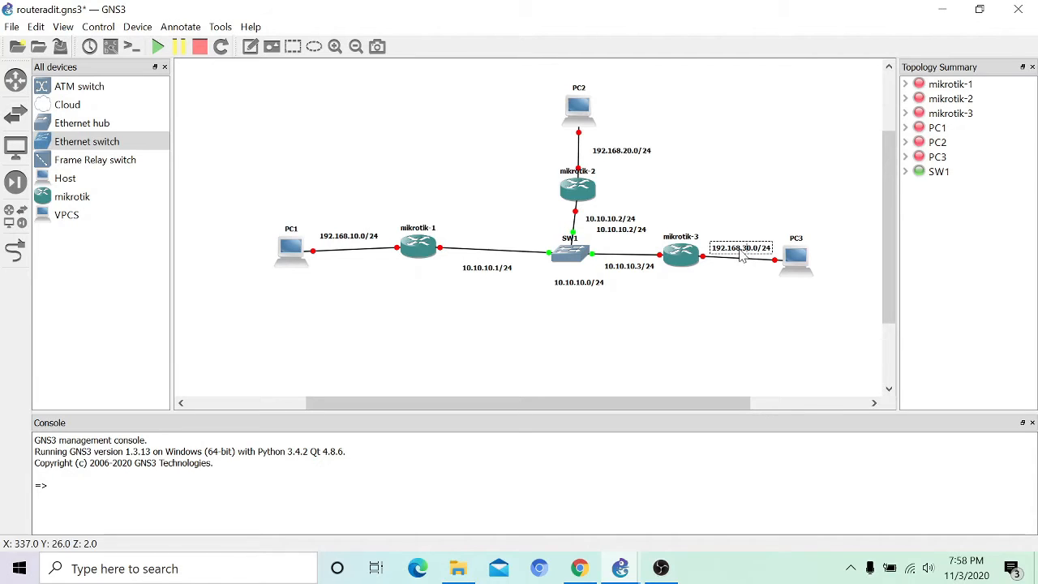
pyautogui.click(252, 48)
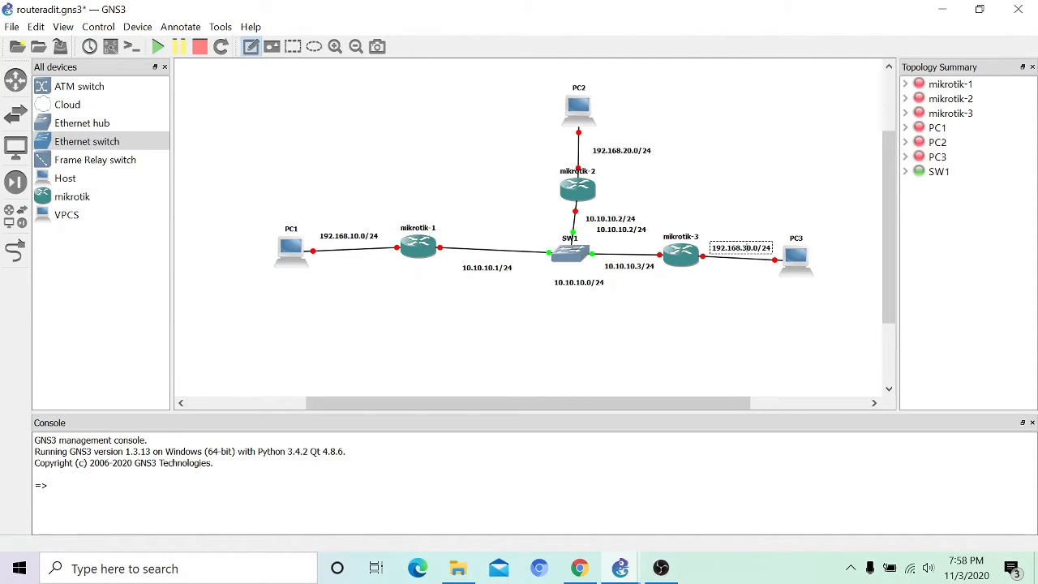
# Step: Add notes 192.168.10.2/24 by PC1, 192.168.20.2/24 by PC2 and 192.168.30.2/24 by PC3
pyautogui.click(258, 275)
pyautogui.write('192.168')
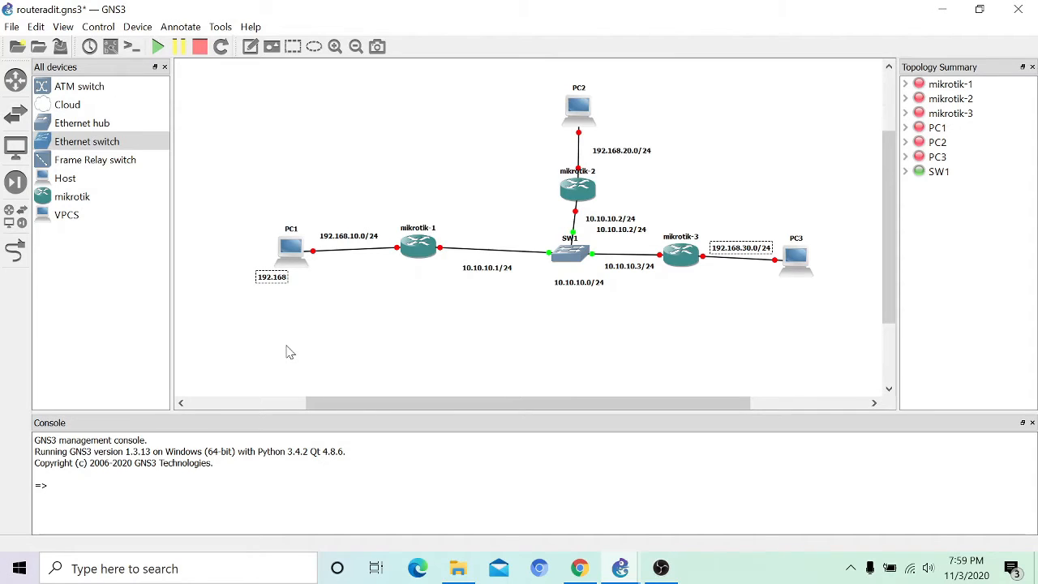
pyautogui.write('.10.2/24')
pyautogui.click(251, 46)
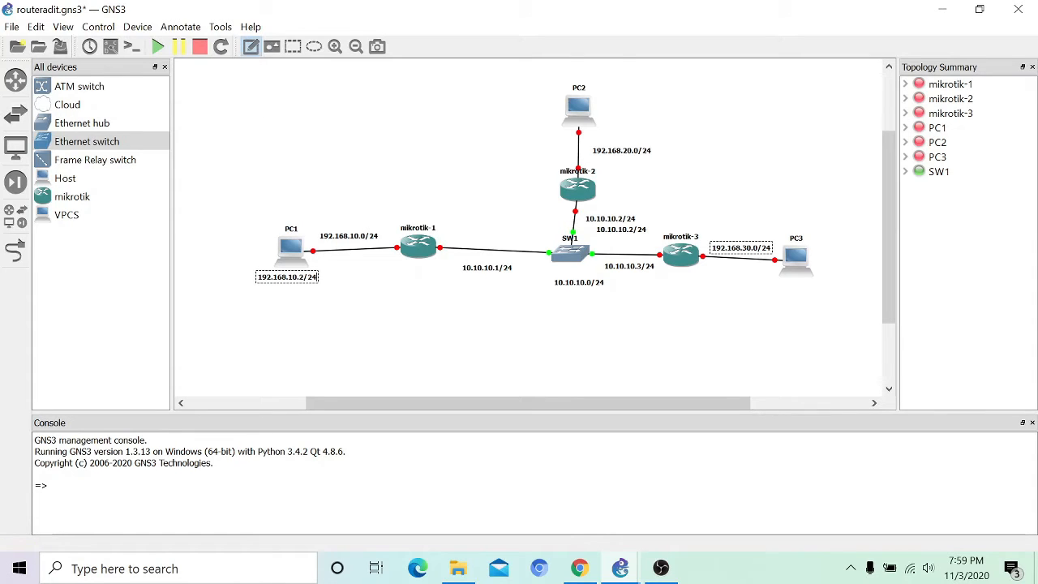
pyautogui.click(605, 105)
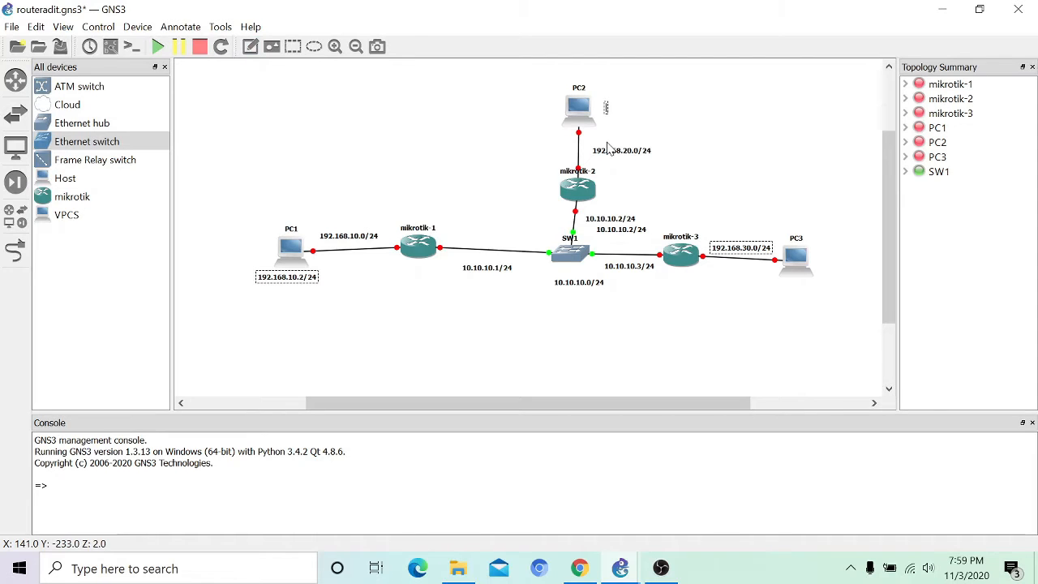
pyautogui.write('192.168')
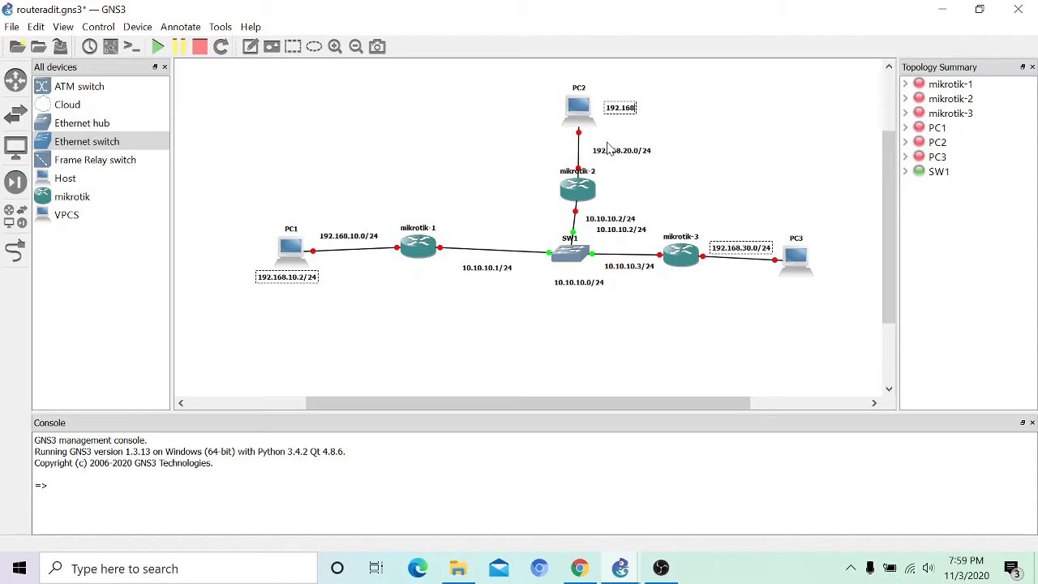
pyautogui.write('.20.2/24')
pyautogui.click(250, 48)
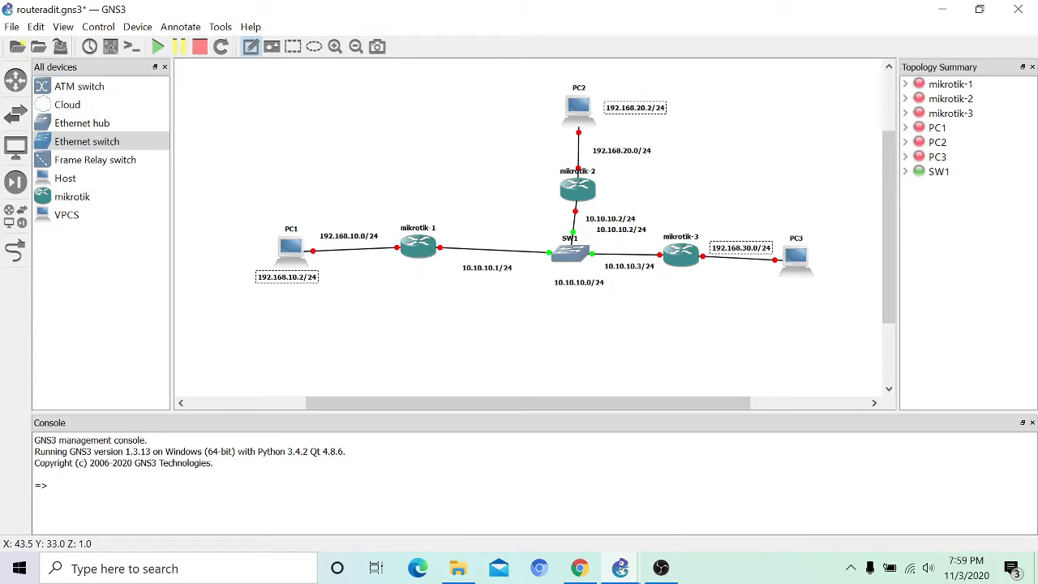
pyautogui.click(778, 288)
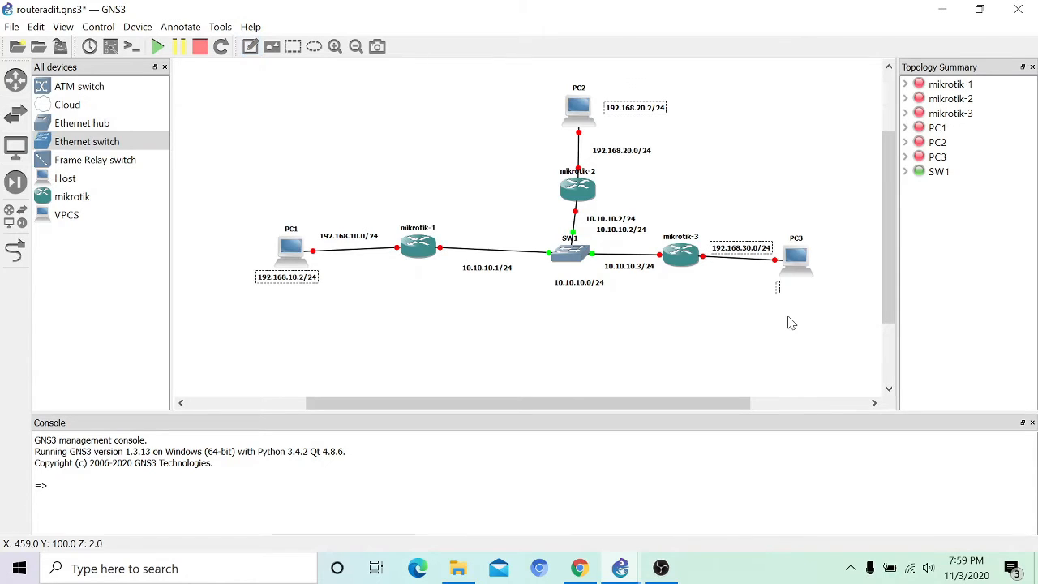
pyautogui.write('192')
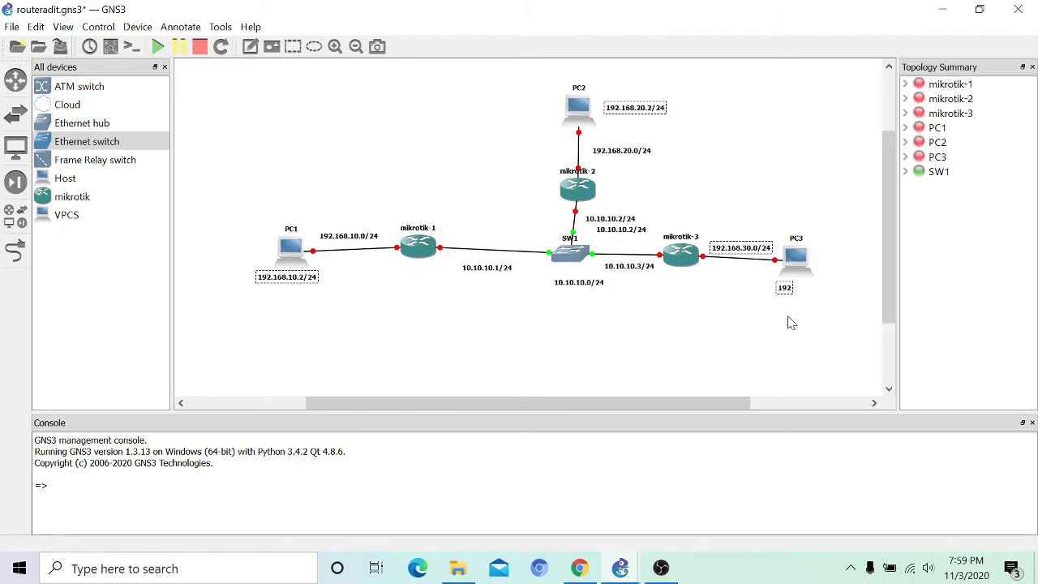
pyautogui.write('.168.30.2/24')
# Step: Note 192.168.10.1/24, 192.168.20.1/24, 192.168.30.1/24 beside mikrotik-1 to mikrotik-3, then start all devices
pyautogui.click(249, 49)
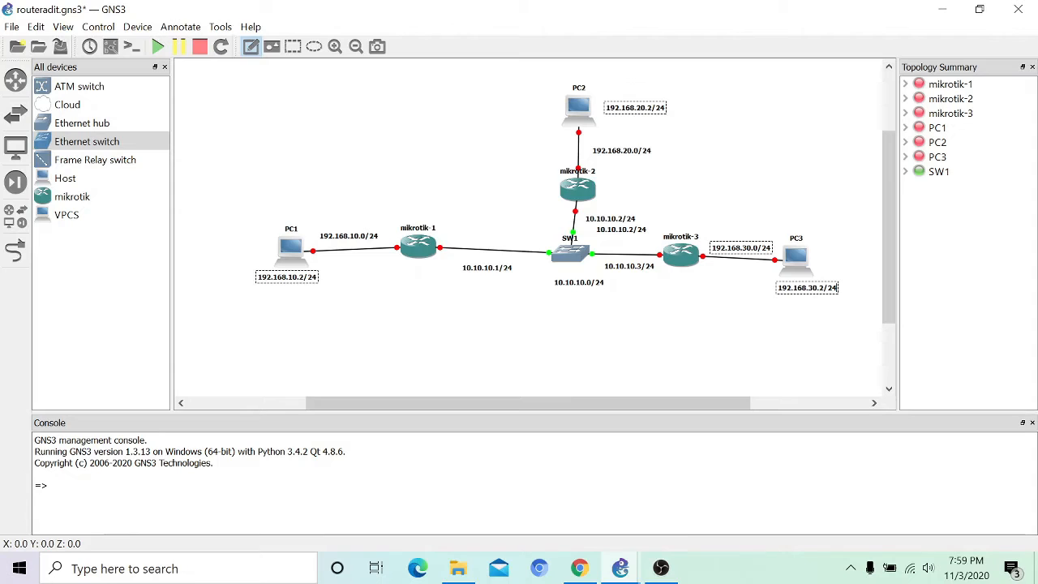
pyautogui.click(395, 264)
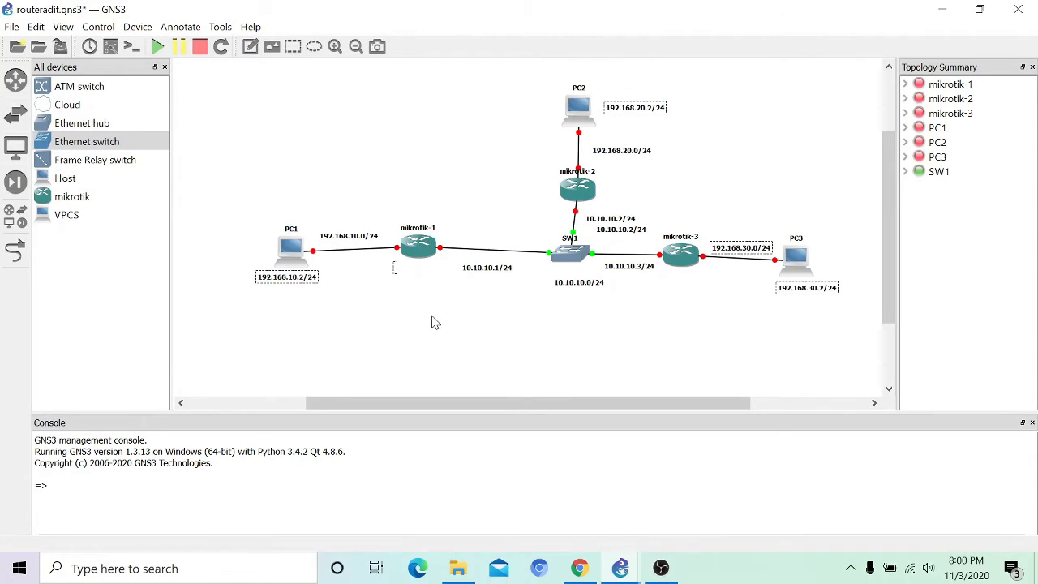
pyautogui.write('192.168.10.1/24')
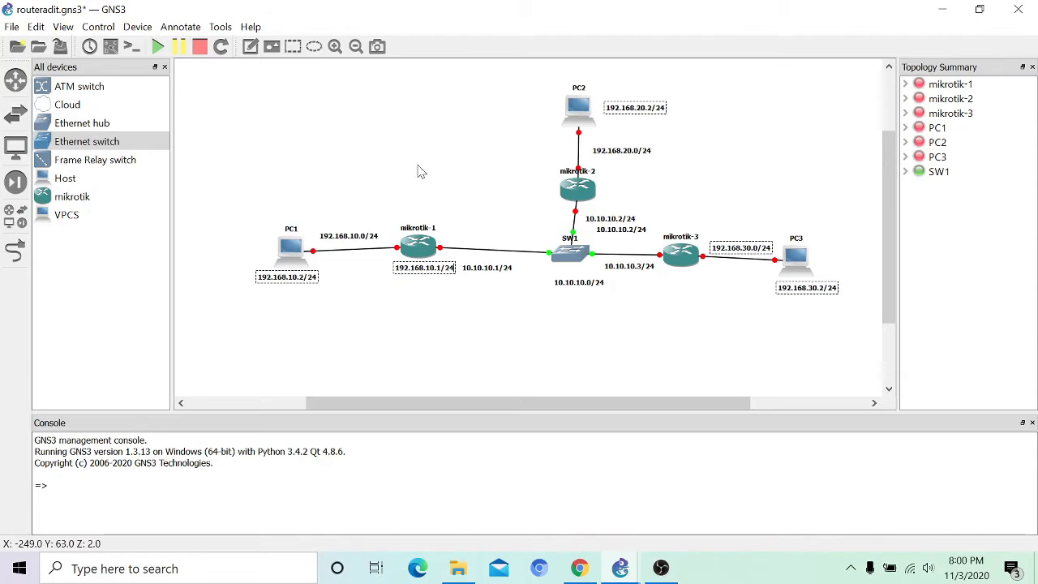
pyautogui.click(250, 46)
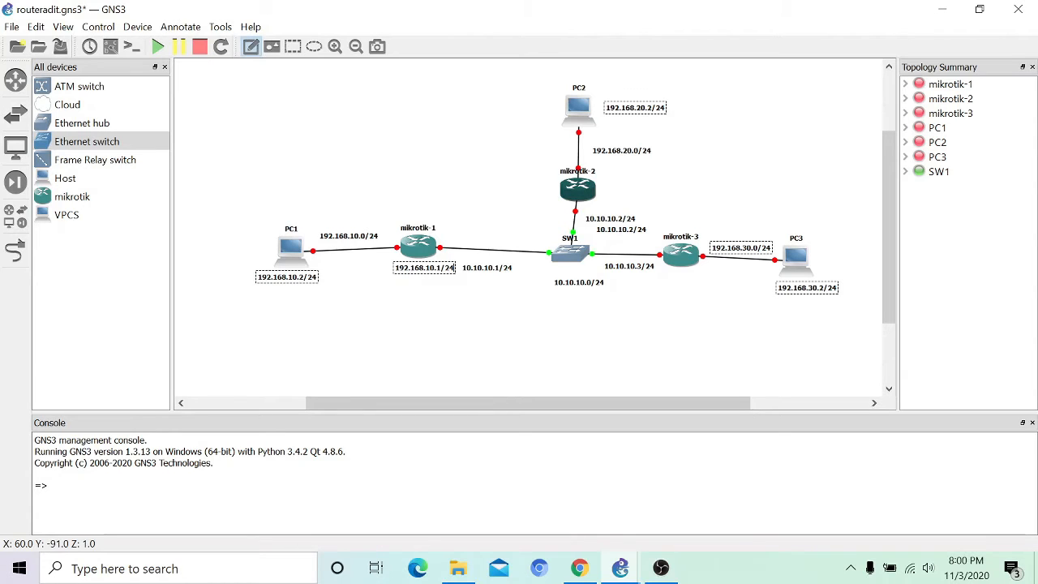
pyautogui.click(605, 188)
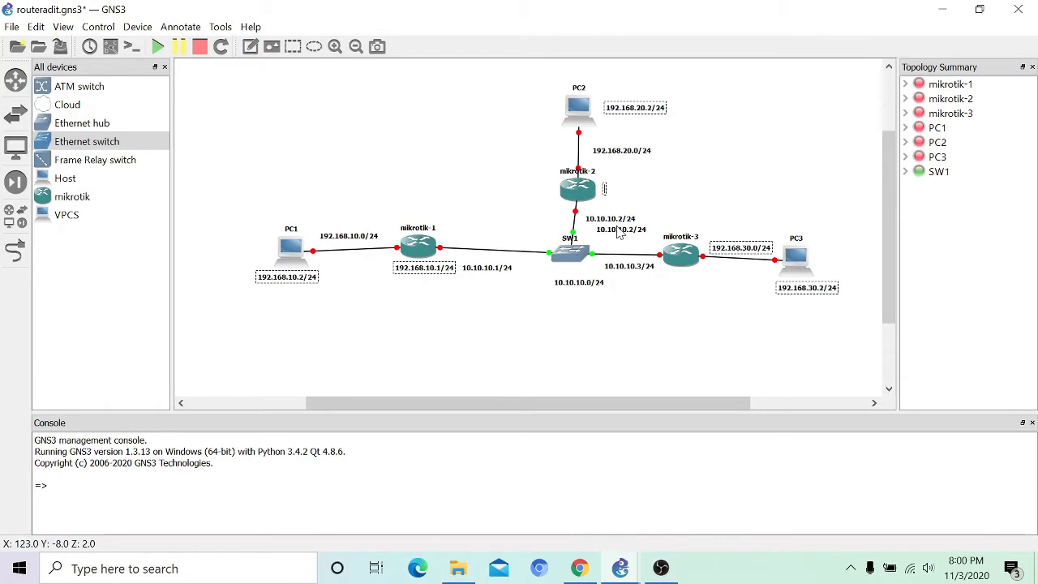
pyautogui.write('192.')
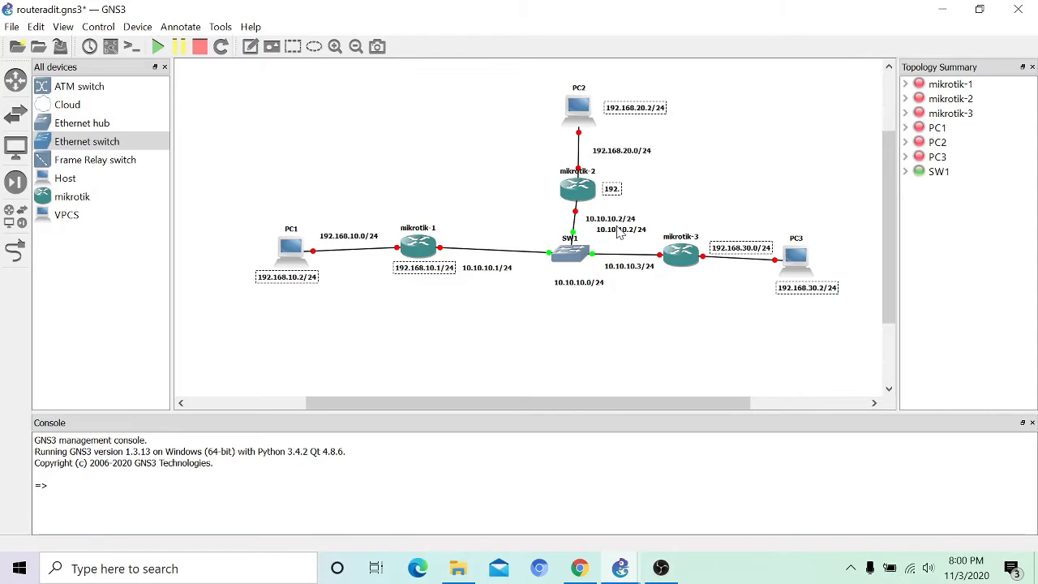
pyautogui.write('168.20.1/24')
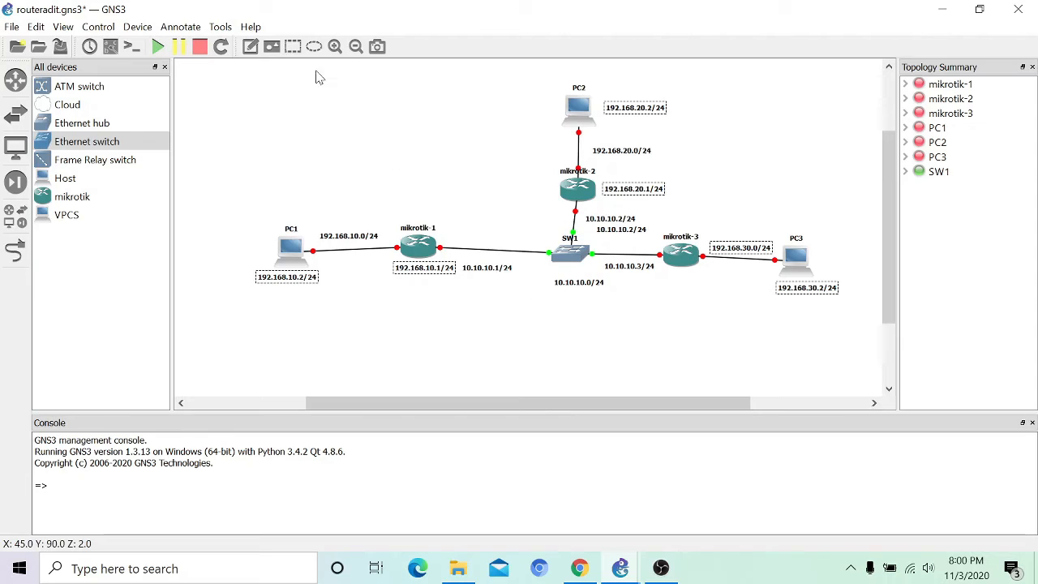
pyautogui.click(252, 48)
pyautogui.click(656, 279)
pyautogui.write('192')
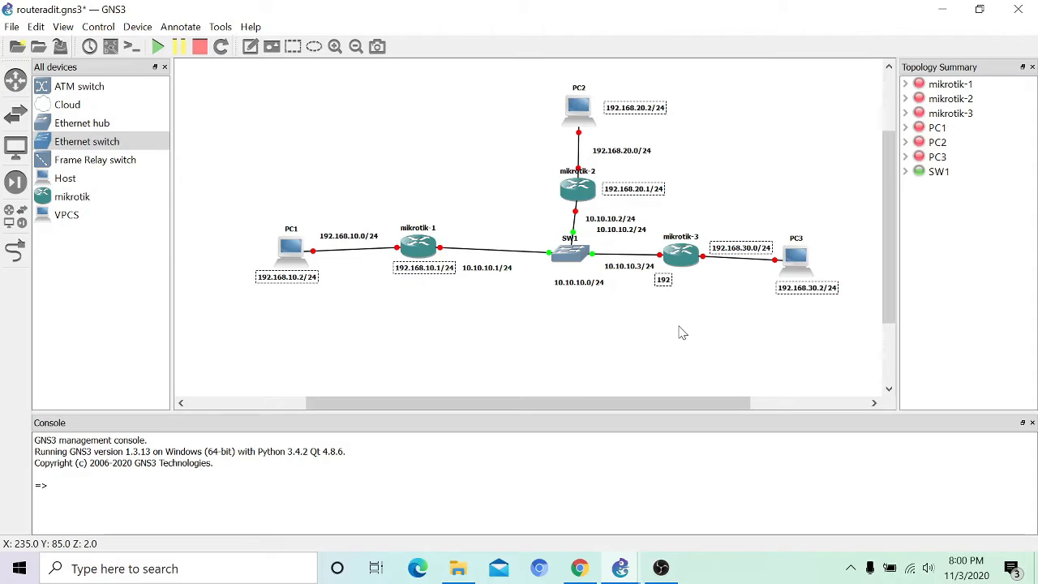
pyautogui.write('.168')
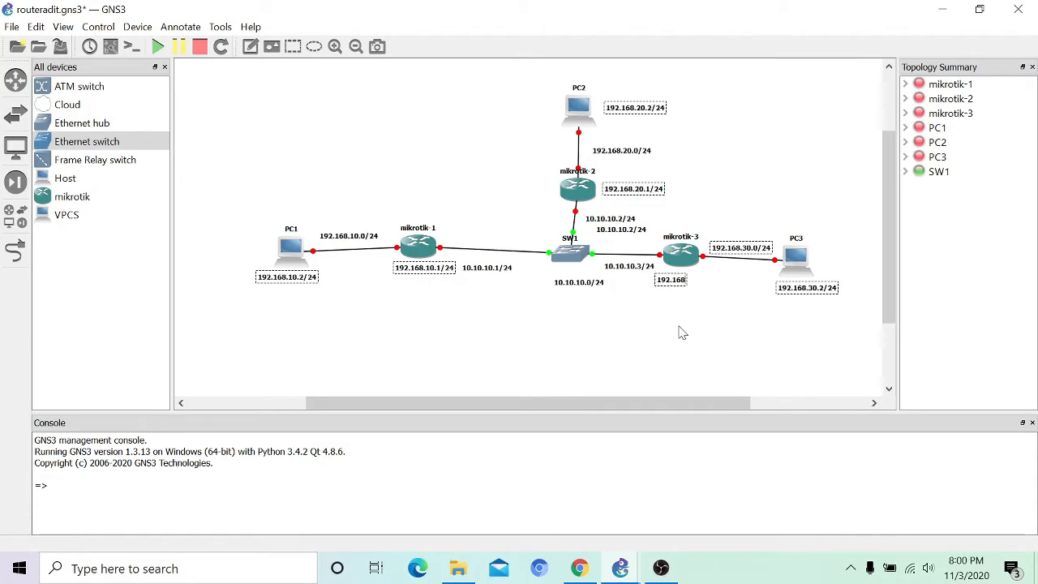
pyautogui.write('.30.1/24')
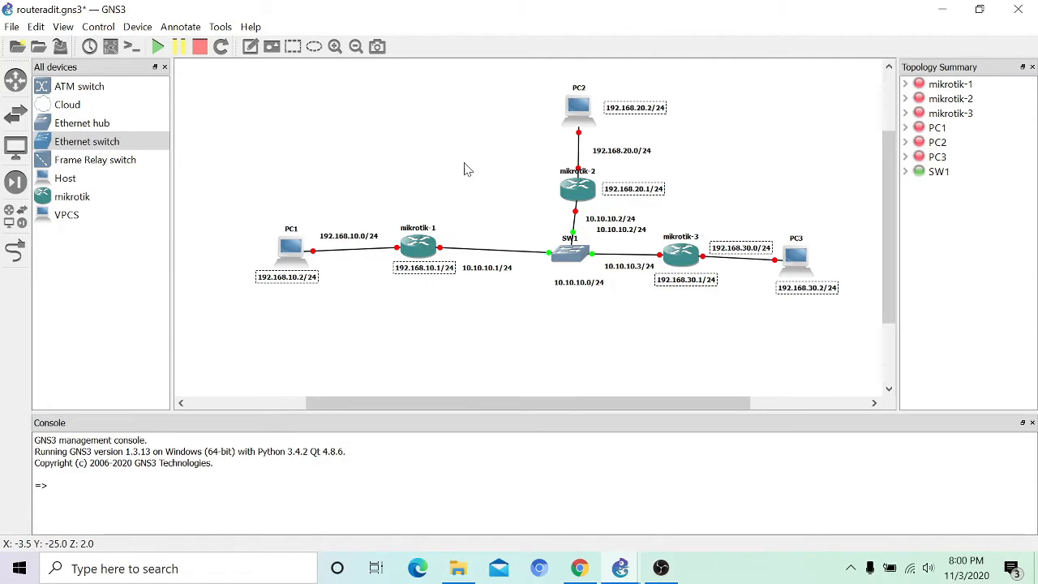
pyautogui.click(160, 51)
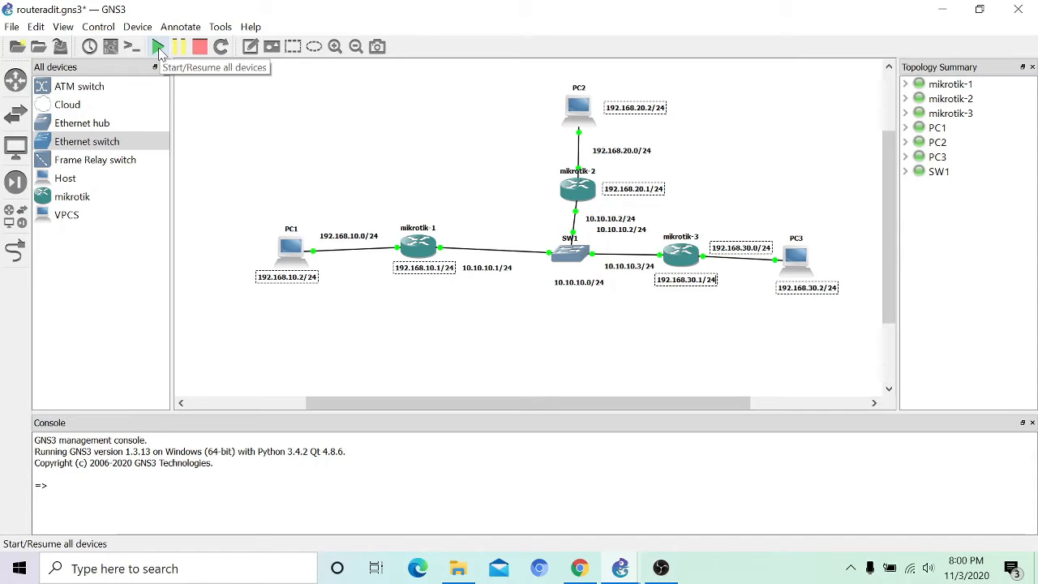
# Step: In PC1's console run 'ip 192.168.10.2/24 192.168.10.1' and 'save', then minimize it
pyautogui.rightClick(297, 242)
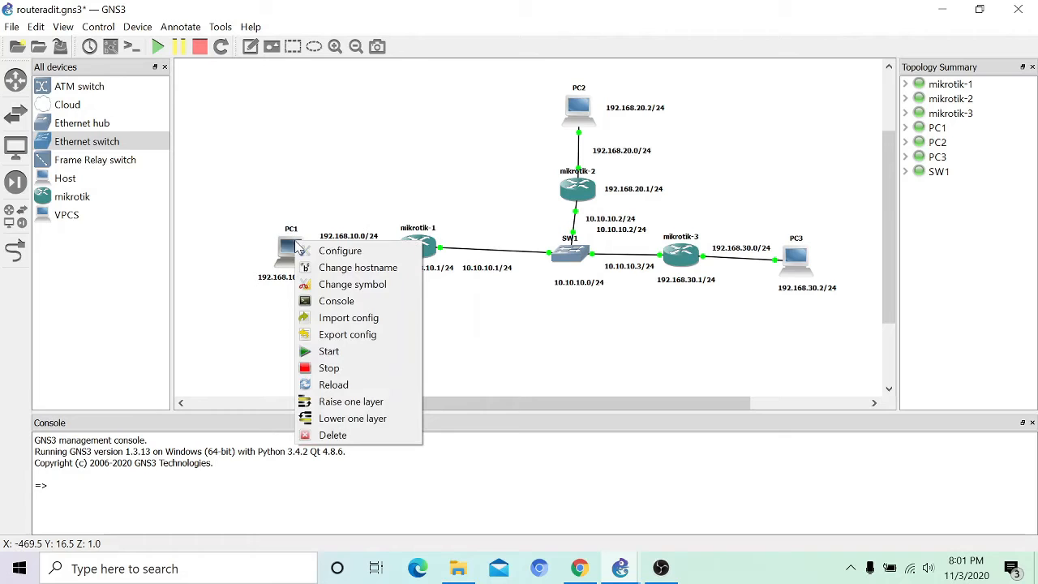
pyautogui.click(367, 307)
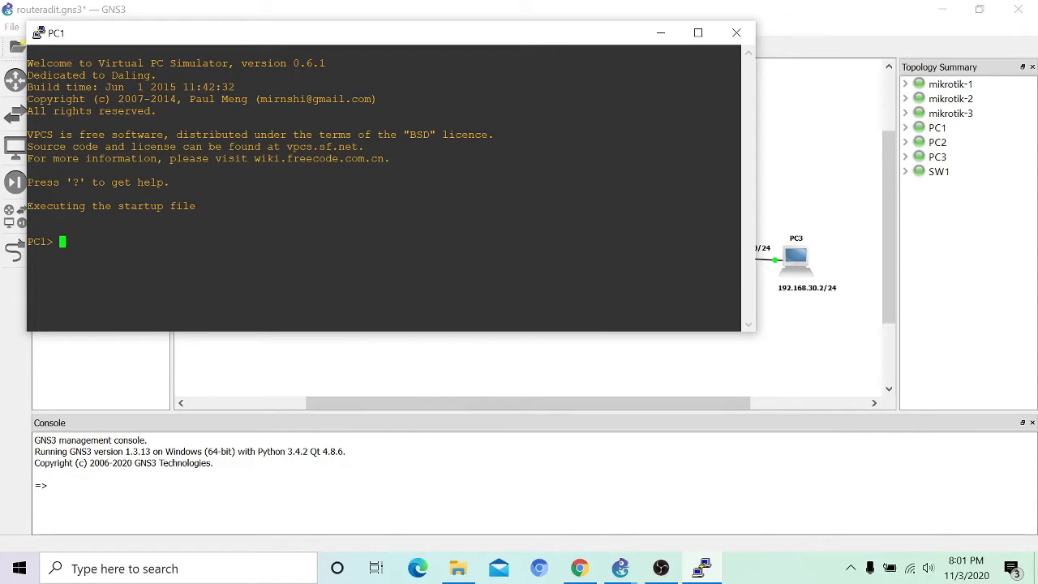
pyautogui.write('ip 192.168.10.2')
pyautogui.write('/24 192.168.10.1')
pyautogui.press('Return')
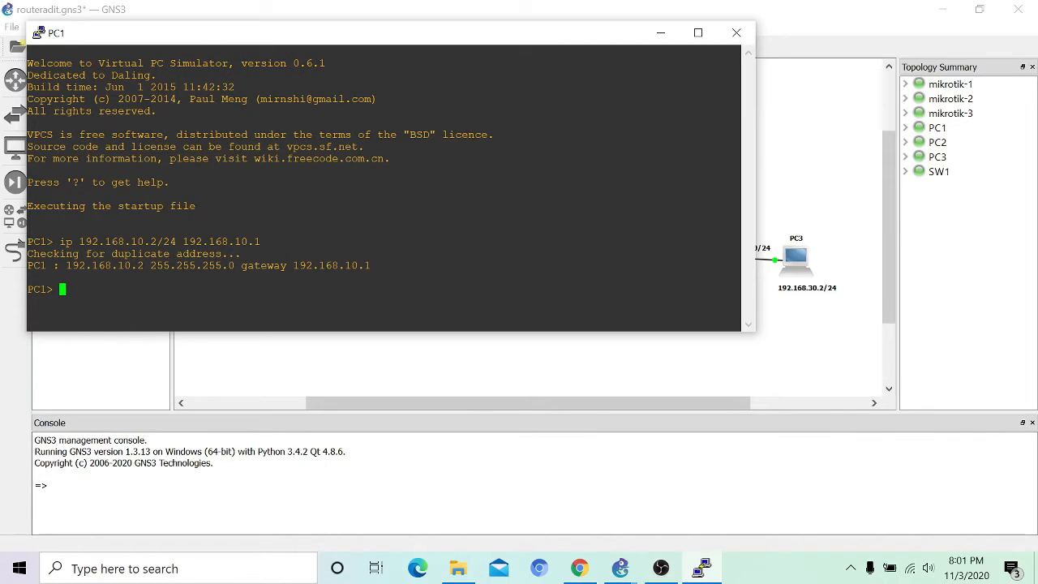
pyautogui.write('save')
pyautogui.press('Return')
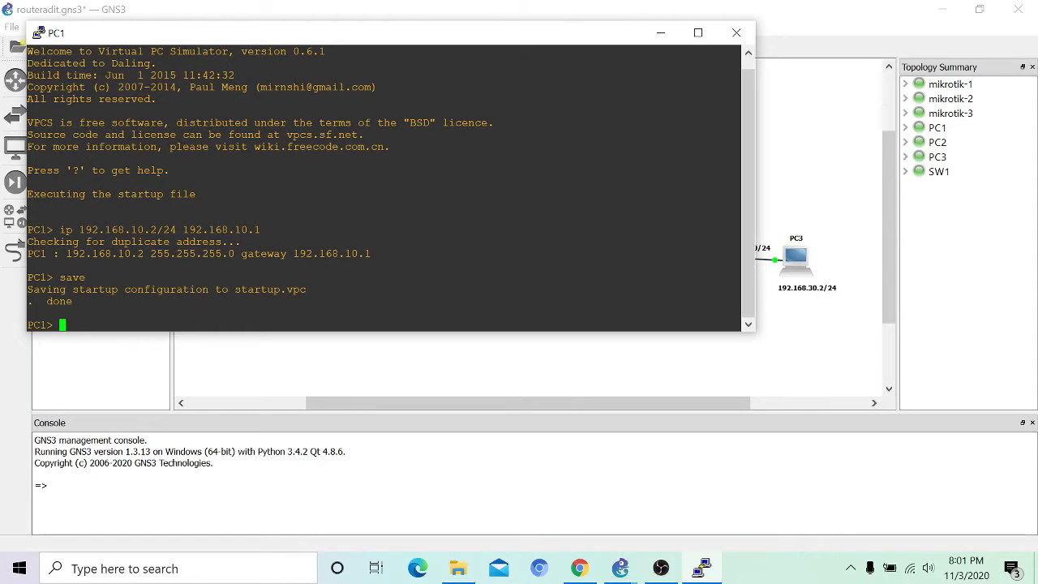
pyautogui.click(661, 33)
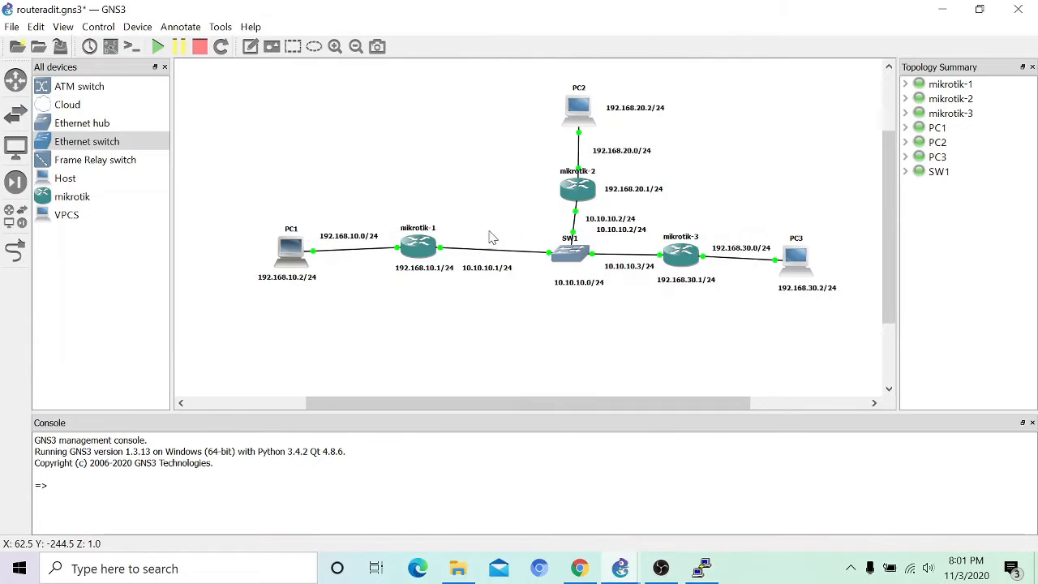
# Step: In PC2's console run 'ip 192.168.20.2/24 192.168.20.1' and 'save', then minimize it
pyautogui.rightClick(576, 103)
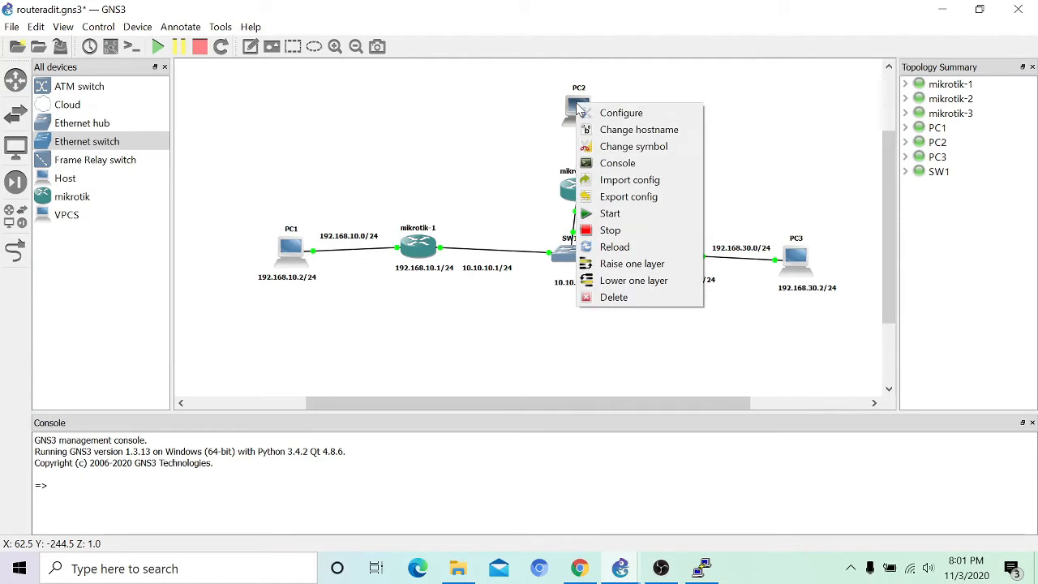
pyautogui.click(621, 164)
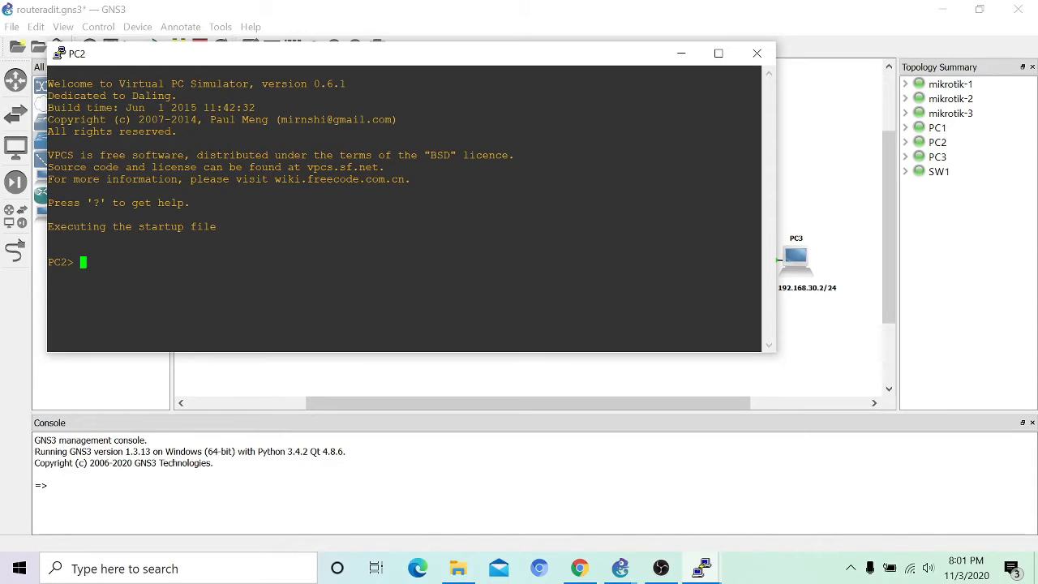
pyautogui.write('ip 192.168.20.2/24 192')
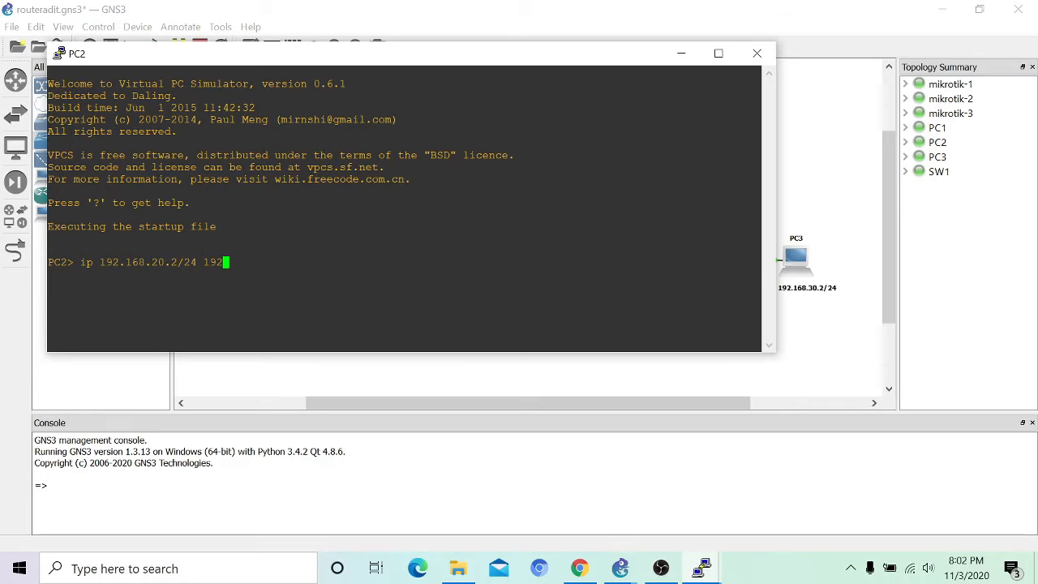
pyautogui.write('.168.20.1')
pyautogui.press('Return')
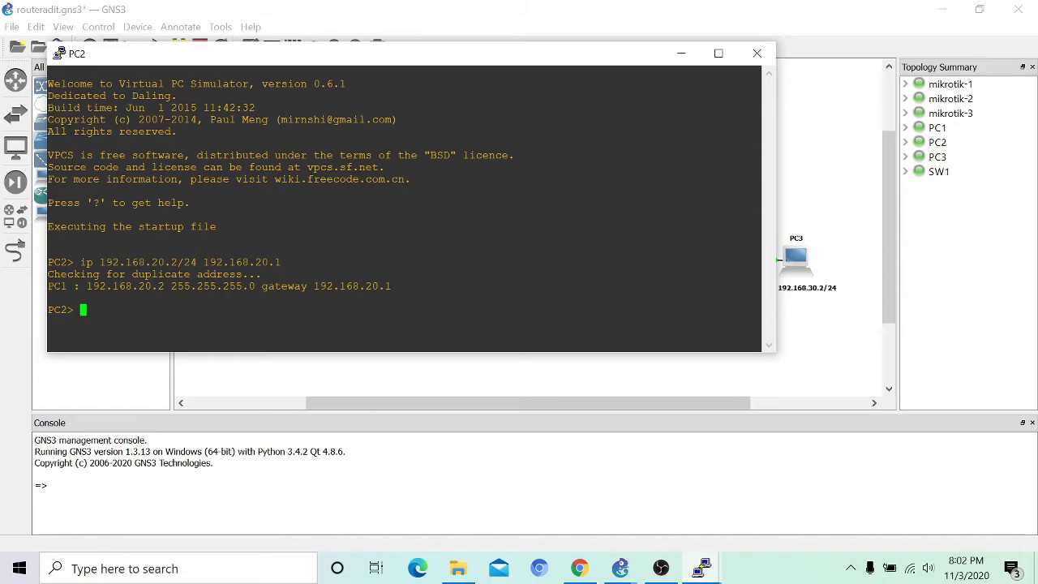
pyautogui.write('save')
pyautogui.press('Return')
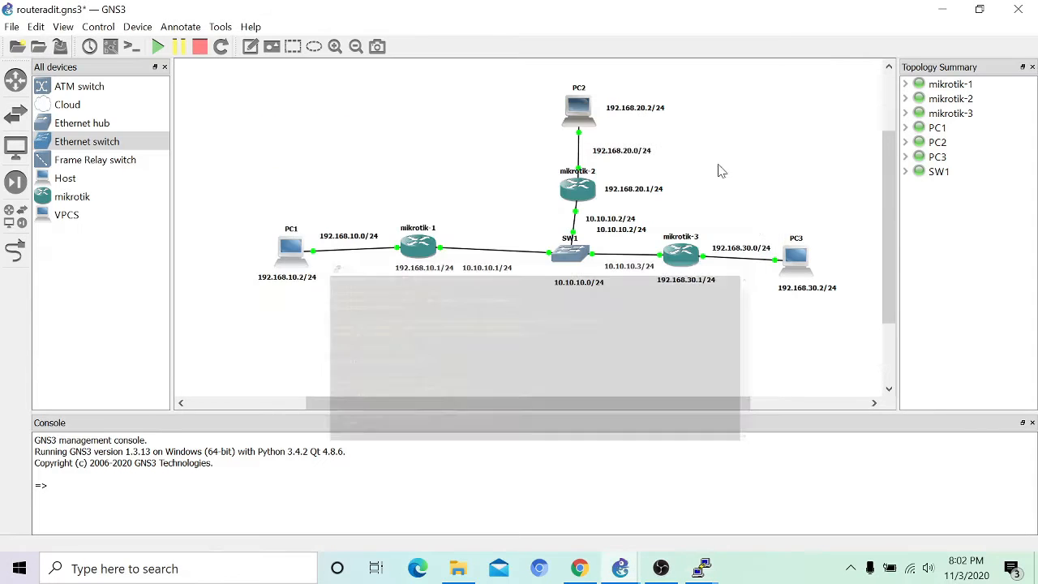
pyautogui.click(681, 53)
# Step: In PC3's console, set IP 192.168.30.2/24 with gateway 192.168.30.1
pyautogui.rightClick(805, 250)
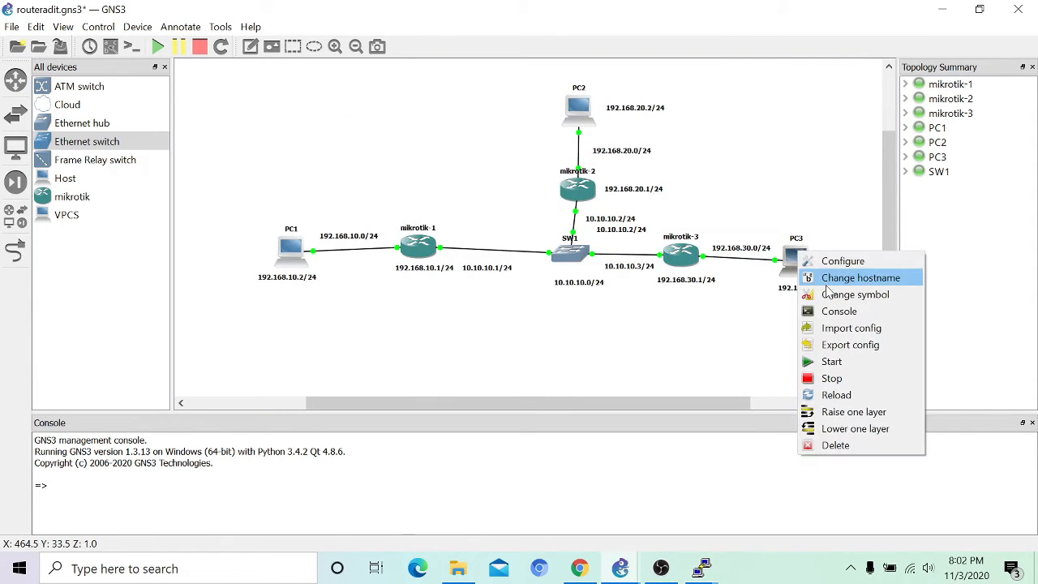
pyautogui.click(837, 313)
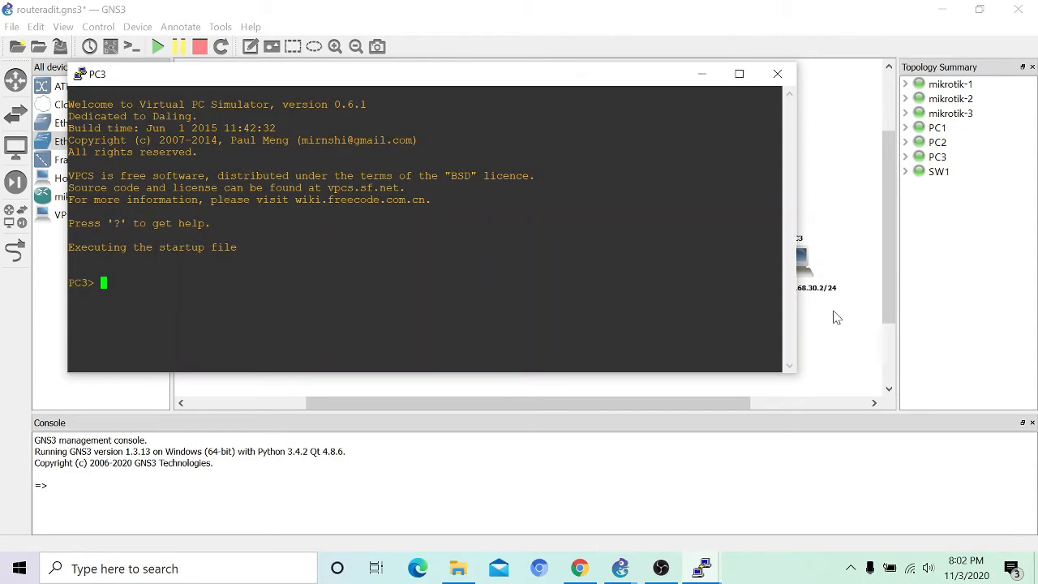
pyautogui.write('ip 192.168.')
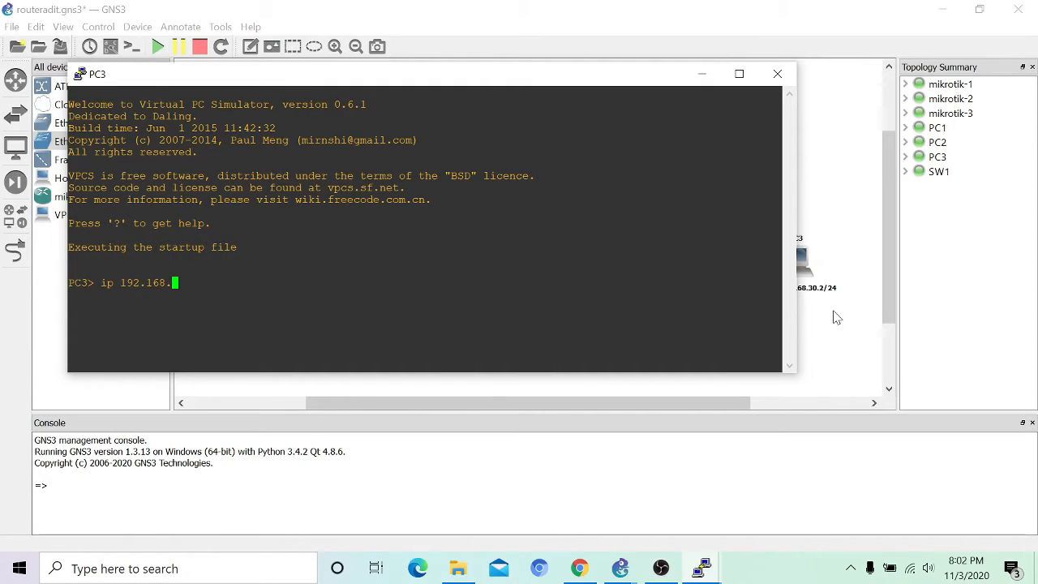
pyautogui.write('20')
pyautogui.press('BackSpace')
pyautogui.press('BackSpace')
pyautogui.write('30.2/24 192.168.30.')
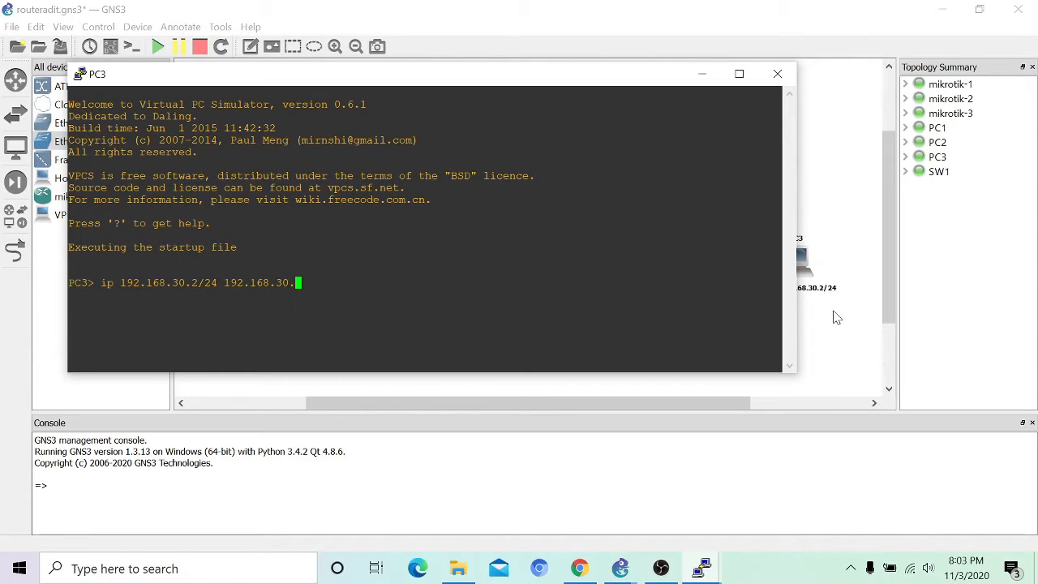
pyautogui.write('1')
pyautogui.press('Return')
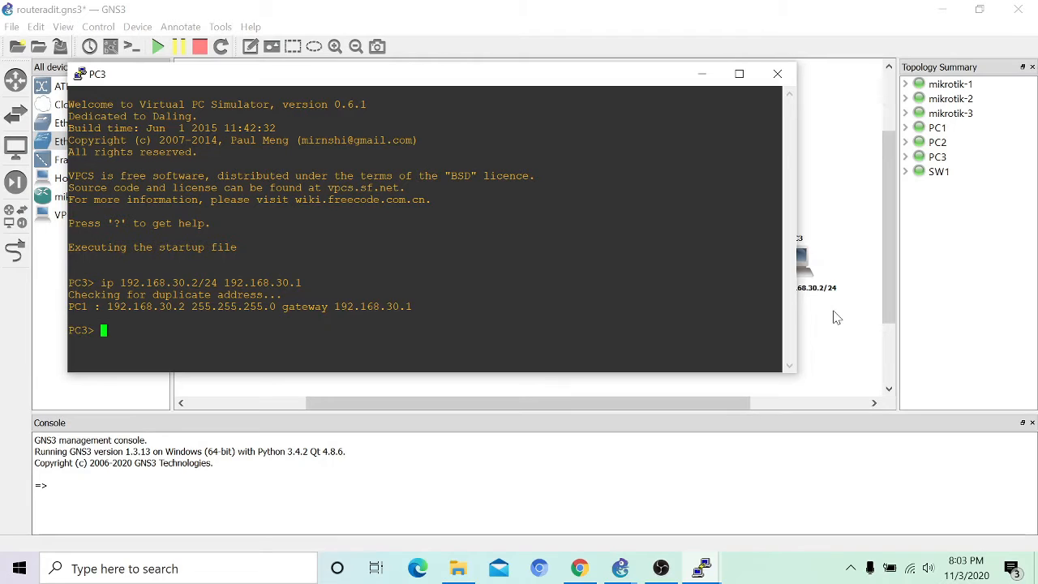
# Step: Save PC3's configuration and return to the topology view
pyautogui.write('save')
pyautogui.press('Return')
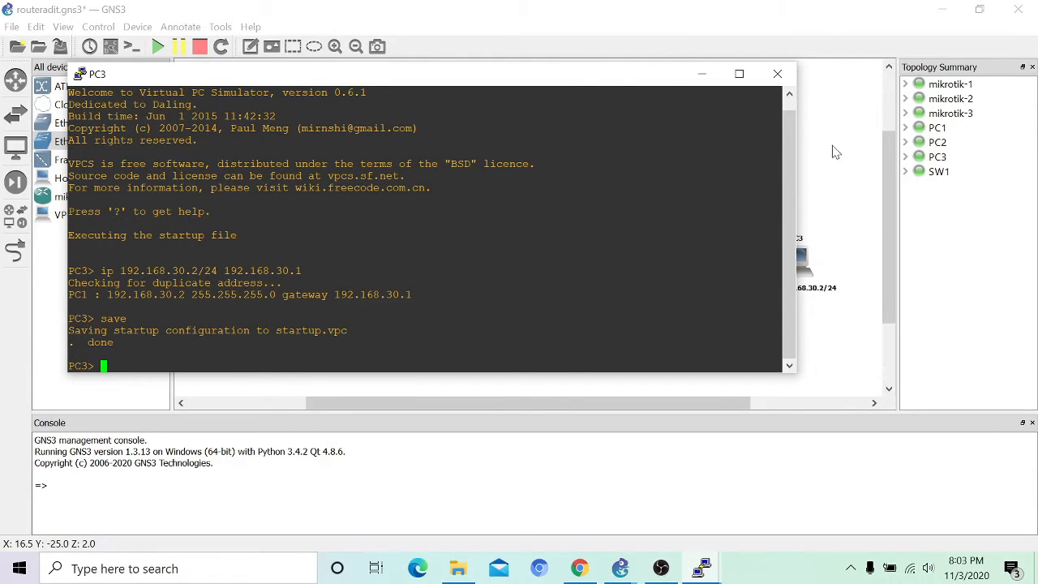
pyautogui.click(700, 74)
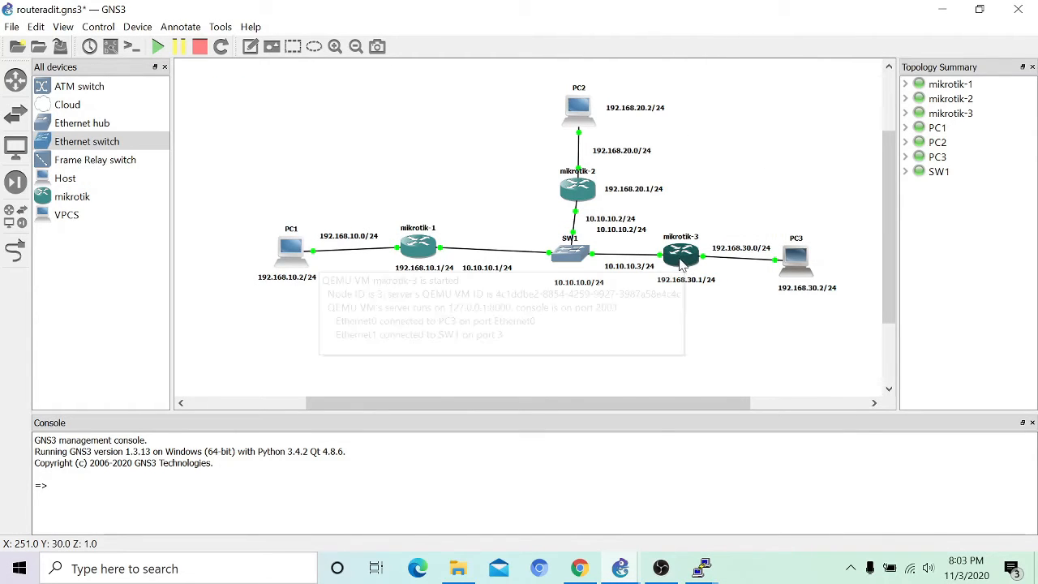
# Step: Log into mikrotik-1's console as admin and add 192.168.10.1/24 to ether1
pyautogui.rightClick(418, 250)
pyautogui.click(452, 301)
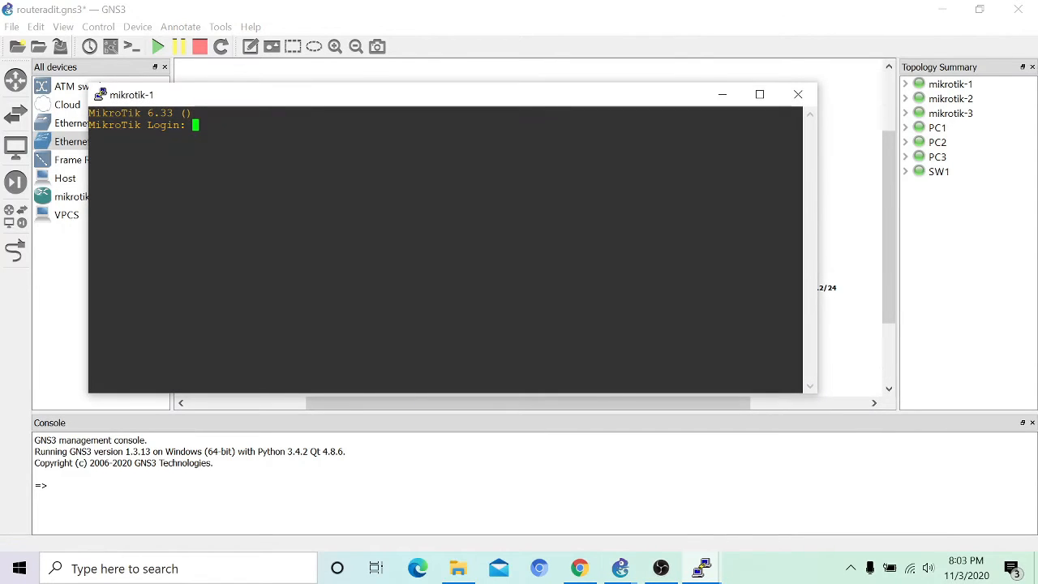
pyautogui.write('admin')
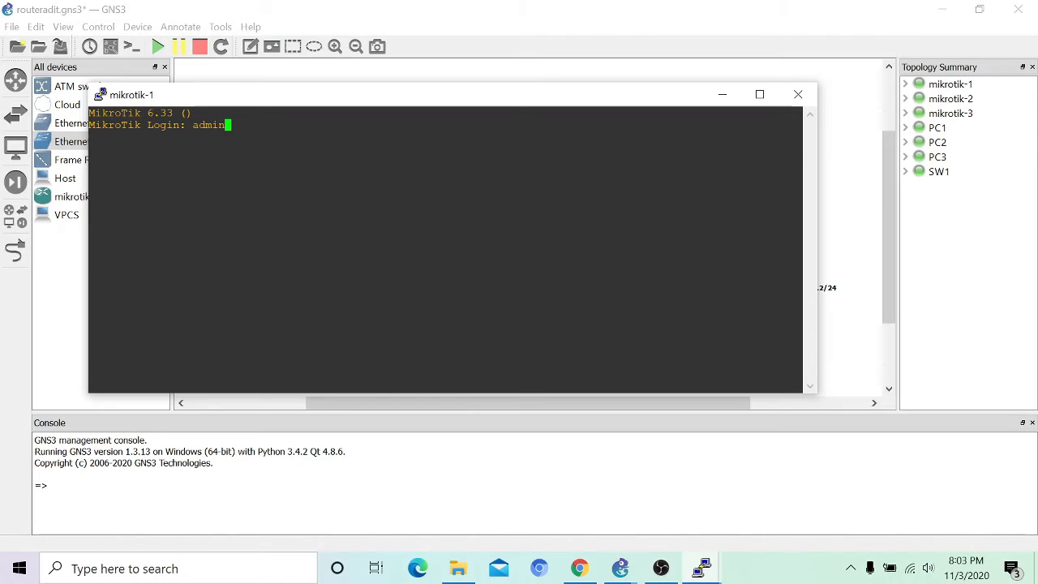
pyautogui.press('Return')
pyautogui.press('Return')
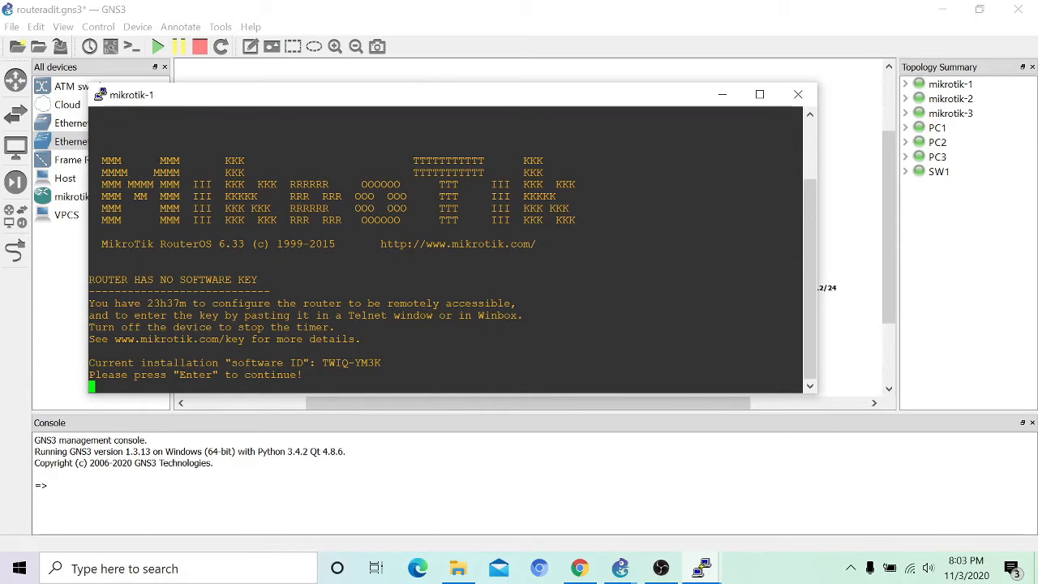
pyautogui.press('Return')
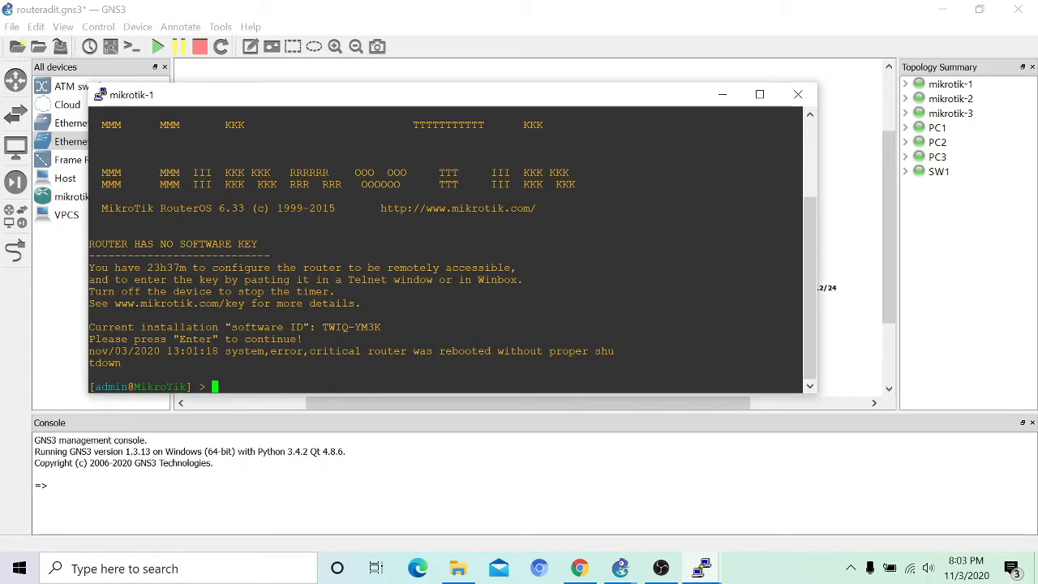
pyautogui.write('ip address add address=19')
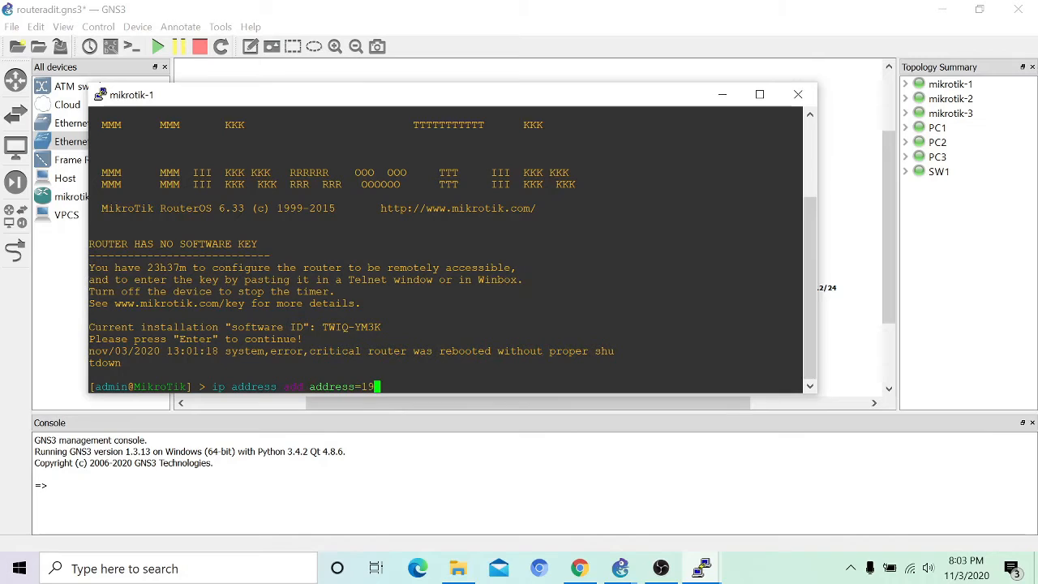
pyautogui.write('2.168.10.1/24 interface=ether')
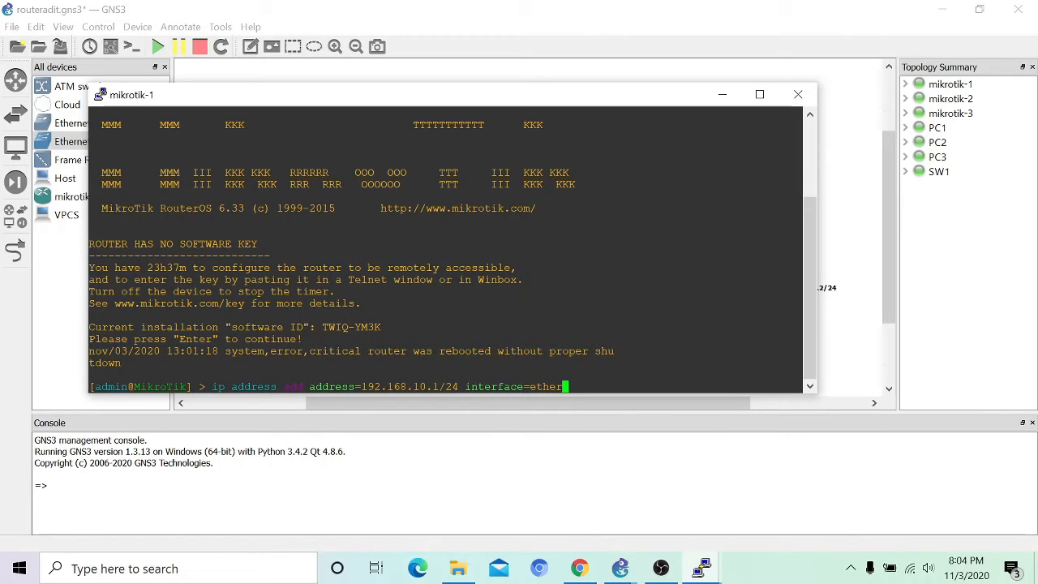
pyautogui.write('1')
pyautogui.press('Return')
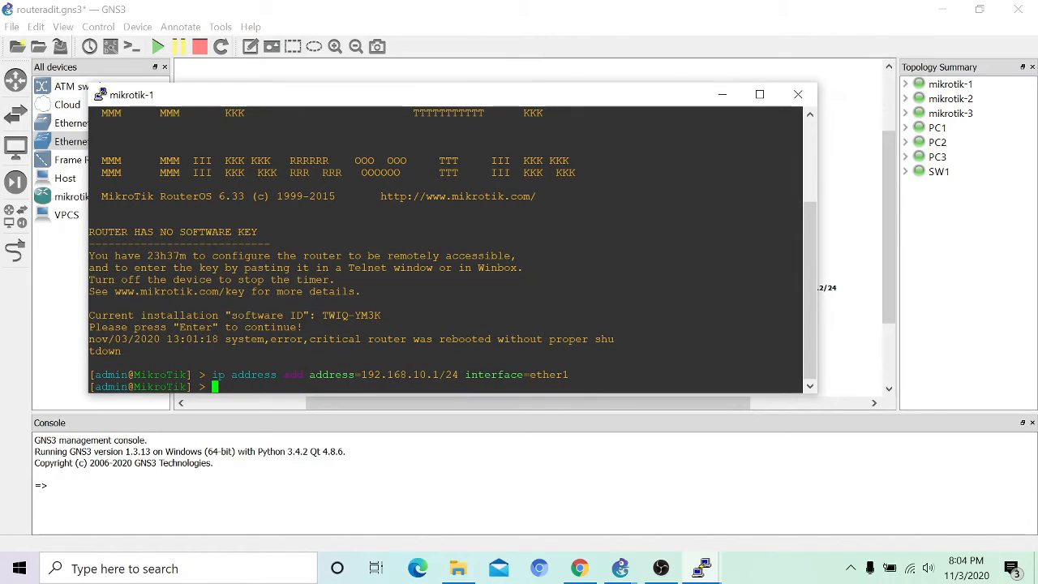
# Step: Add 10.10.10.1/24 to mikrotik-1's ether2 and return to the topology
pyautogui.write('ip address add af')
pyautogui.press('BackSpace')
pyautogui.write('ddress=')
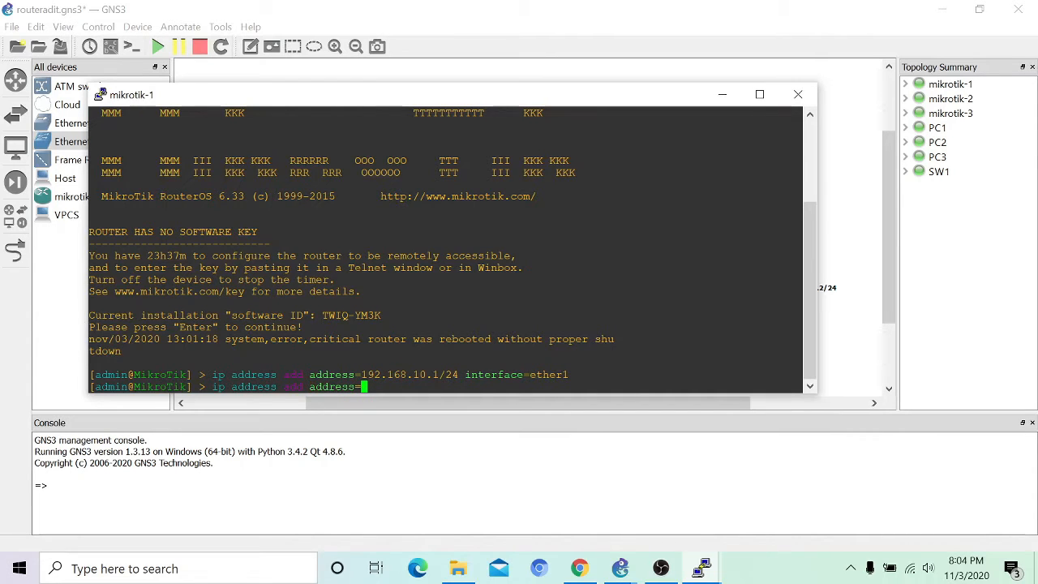
pyautogui.write('10.10.10.1/24 inter')
pyautogui.write('face=et')
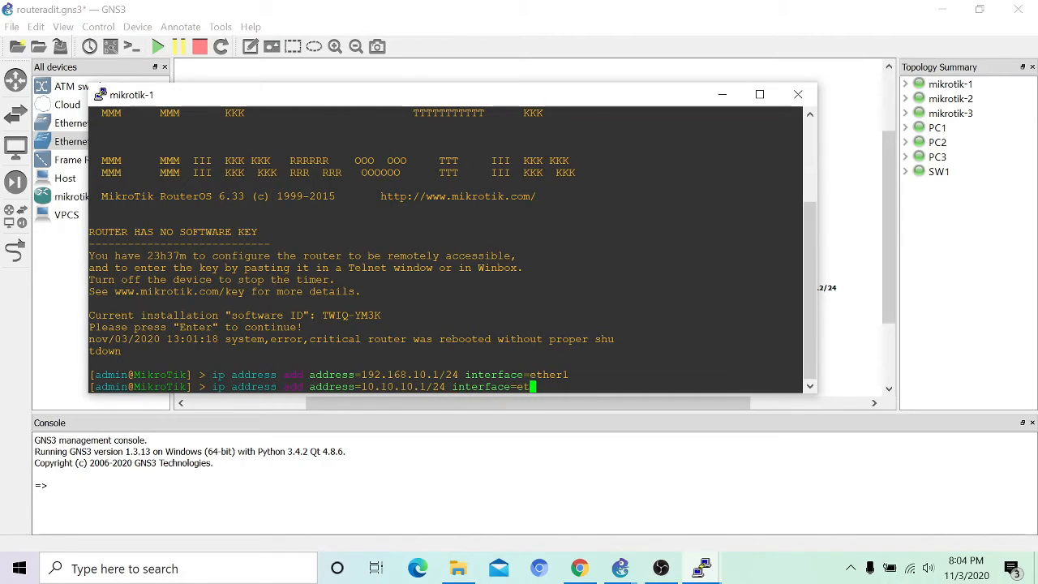
pyautogui.write('her2')
pyautogui.press('Return')
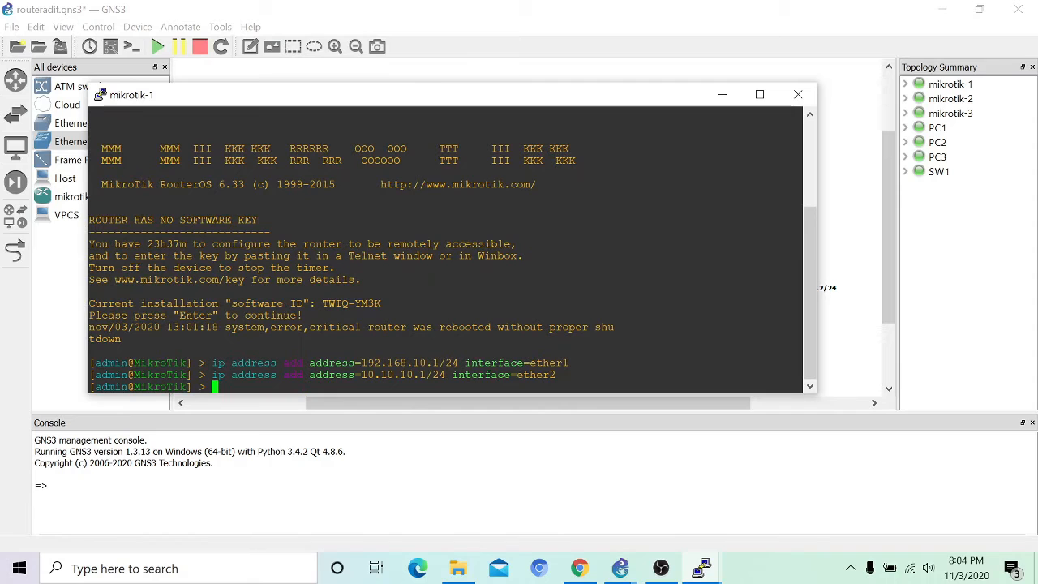
pyautogui.click(722, 95)
# Step: Log into mikrotik-2's console and add 192.168.20.1/24 to ether1
pyautogui.rightClick(585, 187)
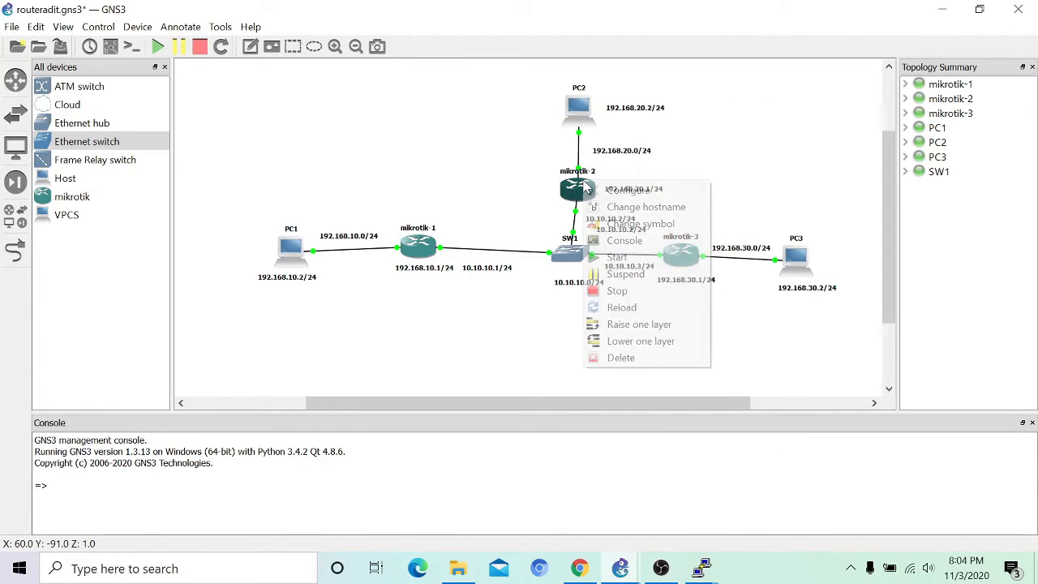
pyautogui.click(632, 242)
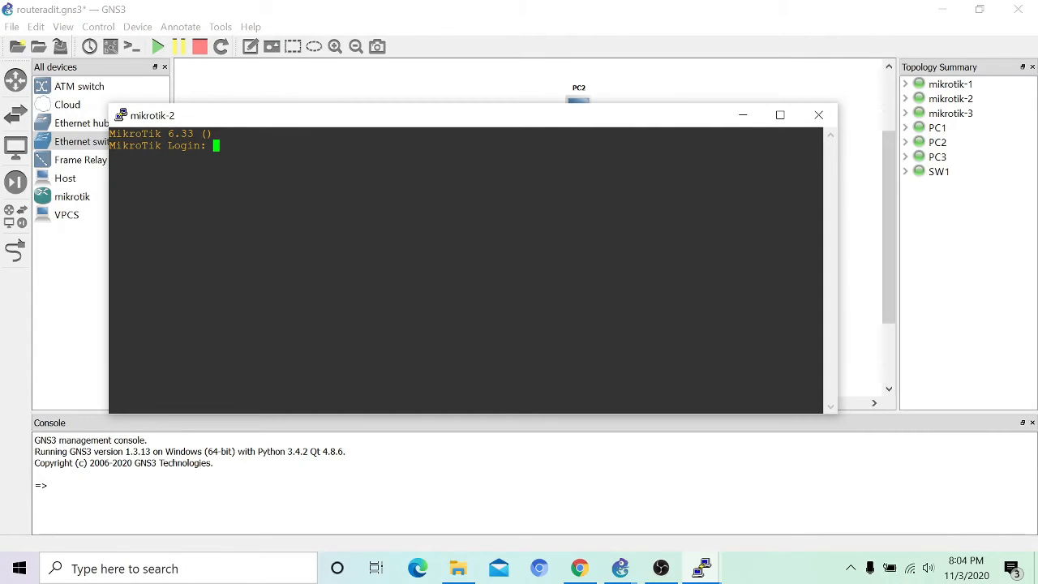
pyautogui.write('admin')
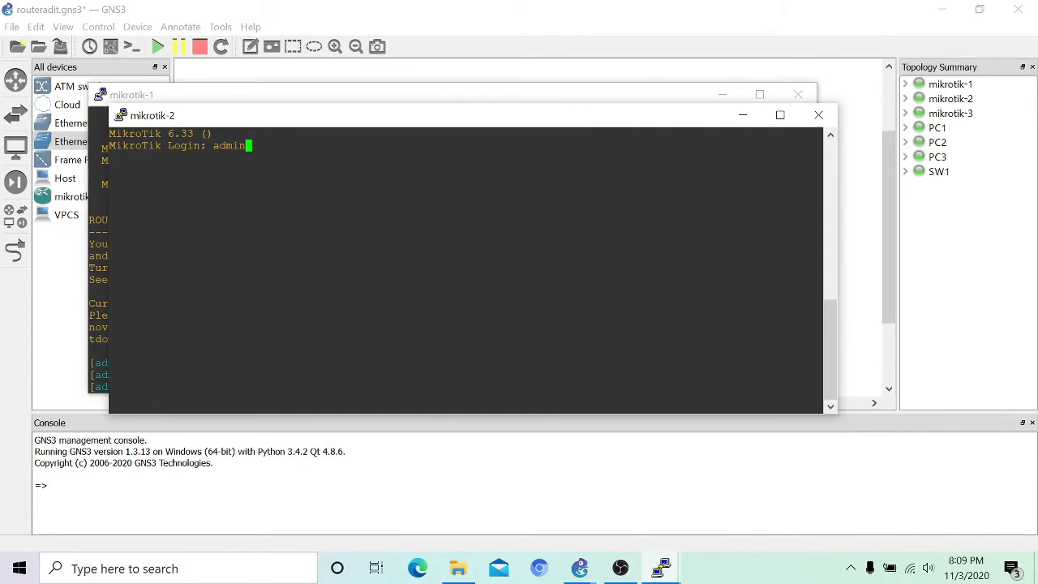
pyautogui.press('Return')
pyautogui.press('Return')
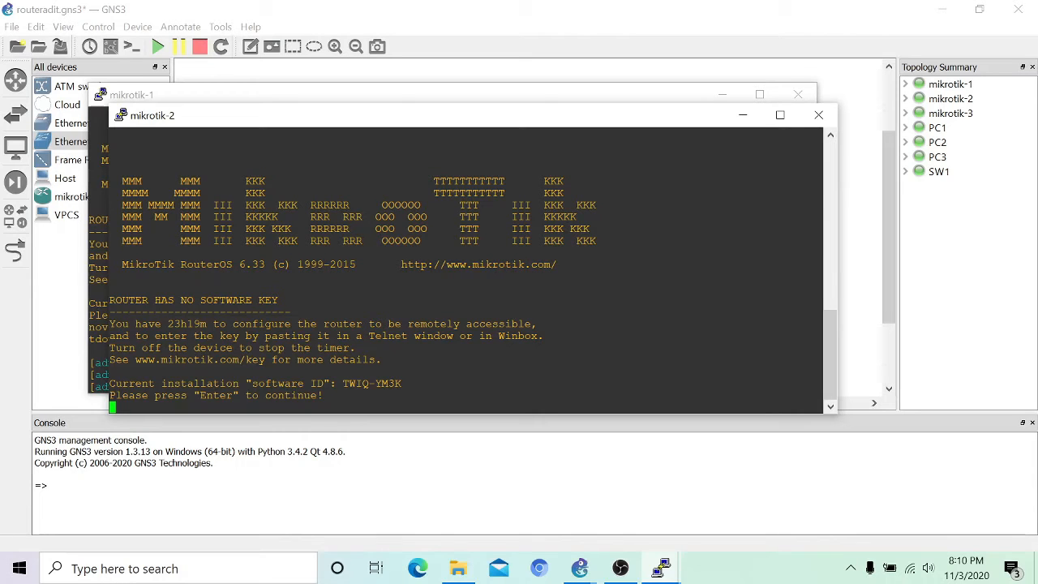
pyautogui.press('Return')
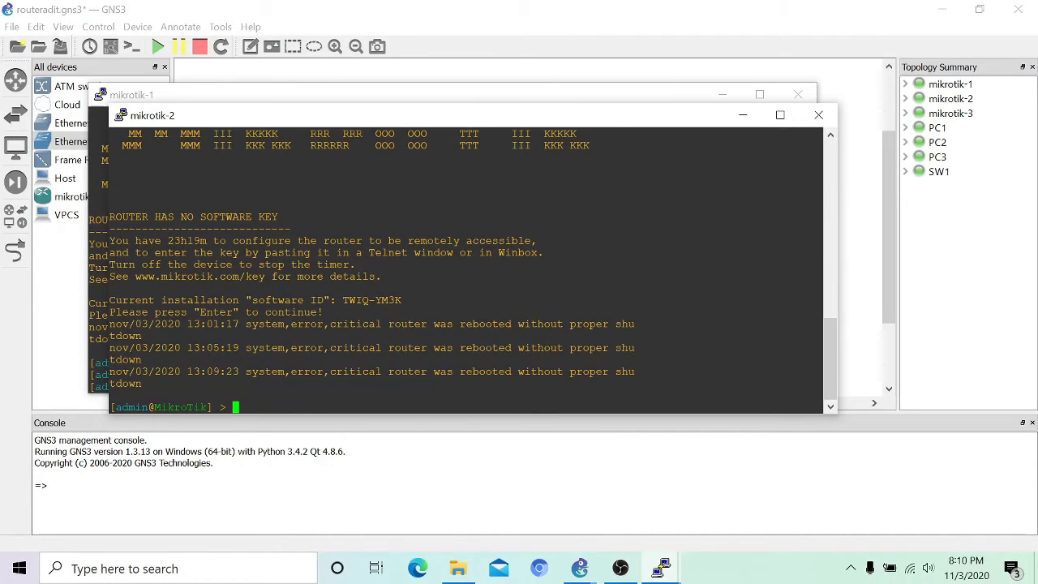
pyautogui.write('ip address addraddress=192.168.20')
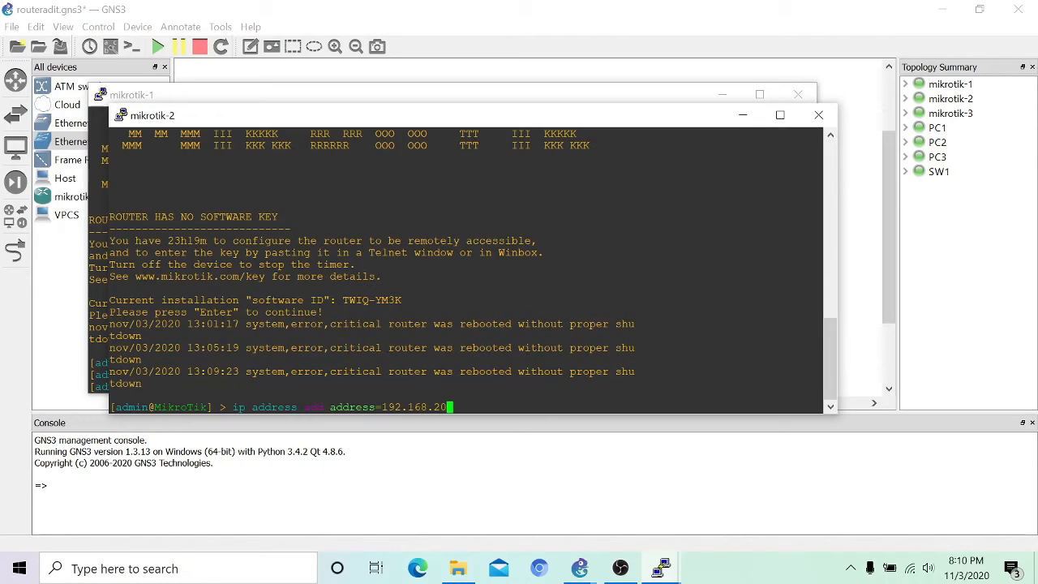
pyautogui.write('.1/24 interface=ether')
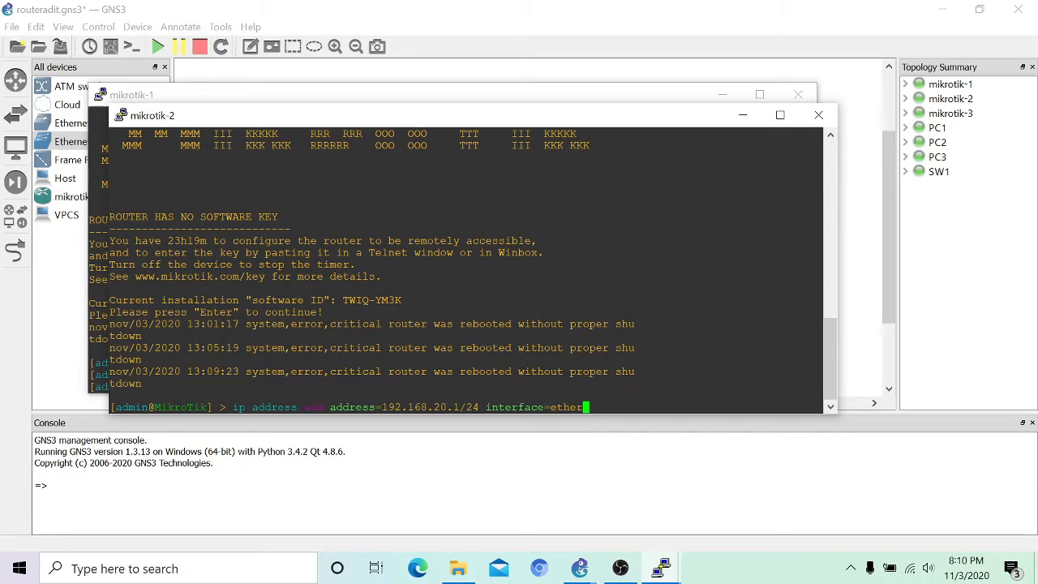
pyautogui.write('1')
pyautogui.press('Return')
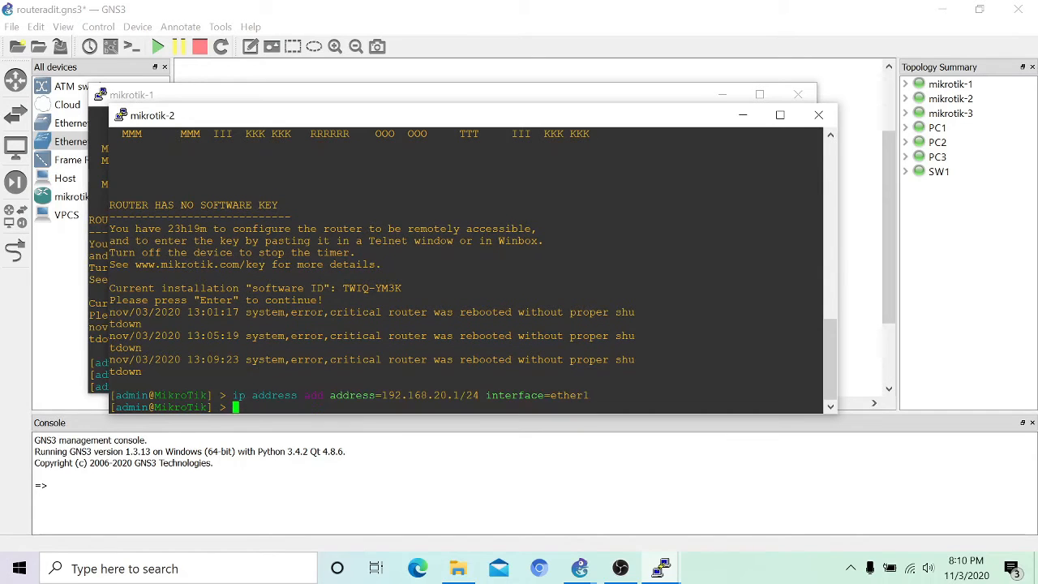
# Step: Add 10.10.10.2/24 to mikrotik-2's ether2 and hide both router consoles
pyautogui.write('ip address add address=10.10.10')
pyautogui.write('.2/24 interface')
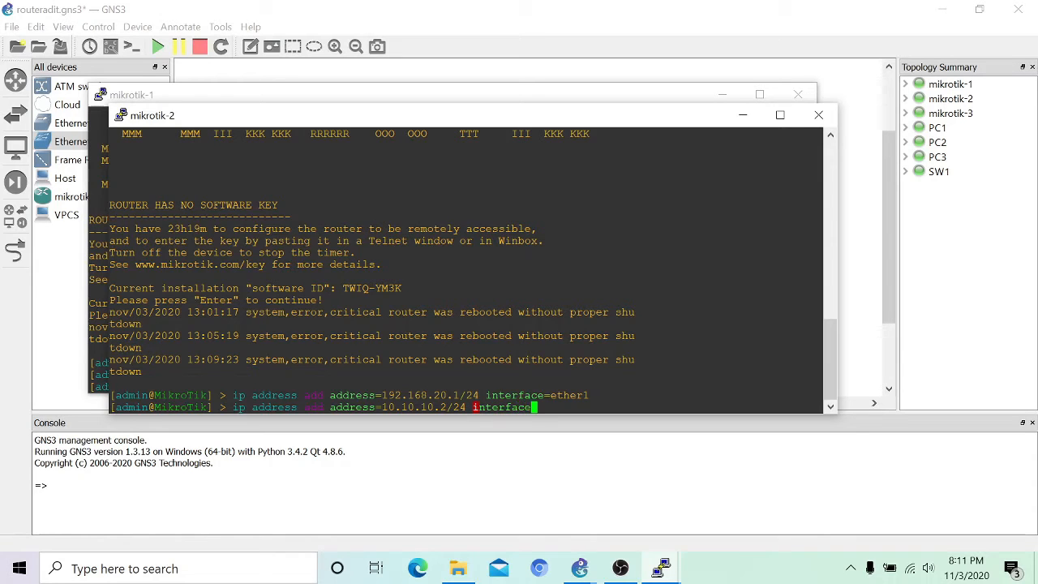
pyautogui.write('=ether2')
pyautogui.press('Return')
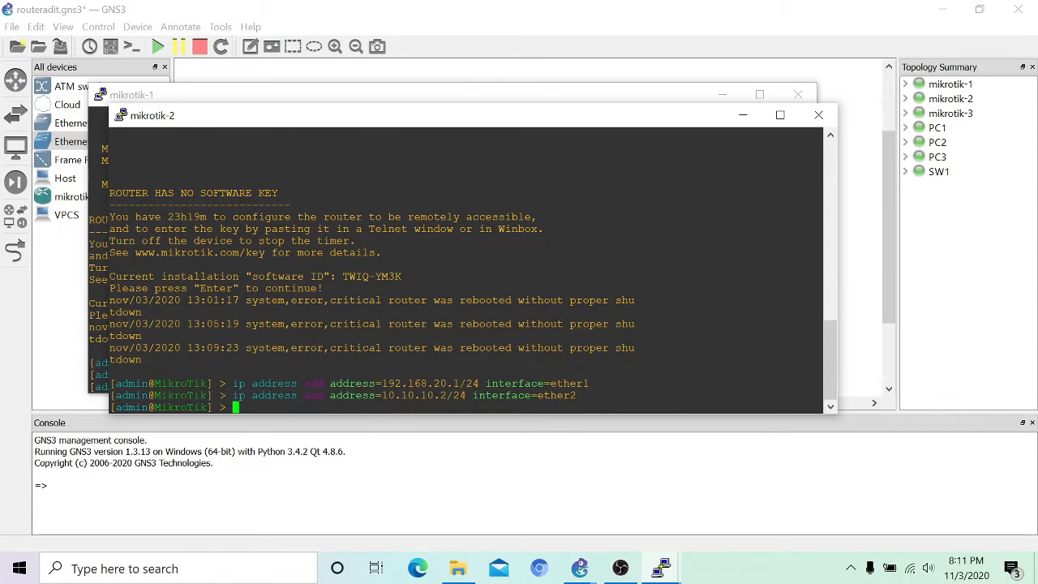
pyautogui.click(742, 115)
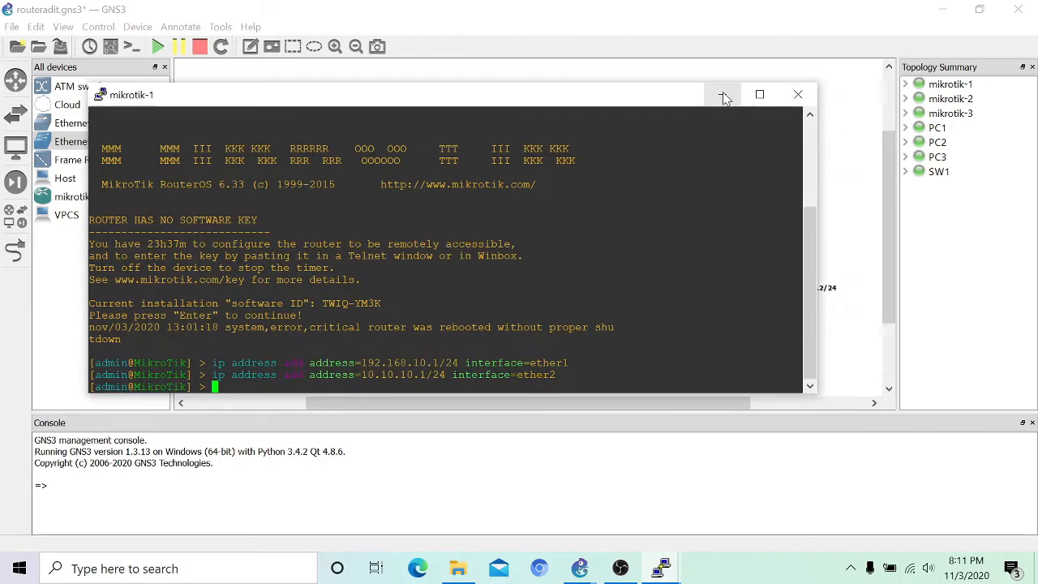
pyautogui.click(722, 94)
# Step: Log into mikrotik-3's console as admin and add 192.168.30.1/24 to ether1
pyautogui.rightClick(692, 258)
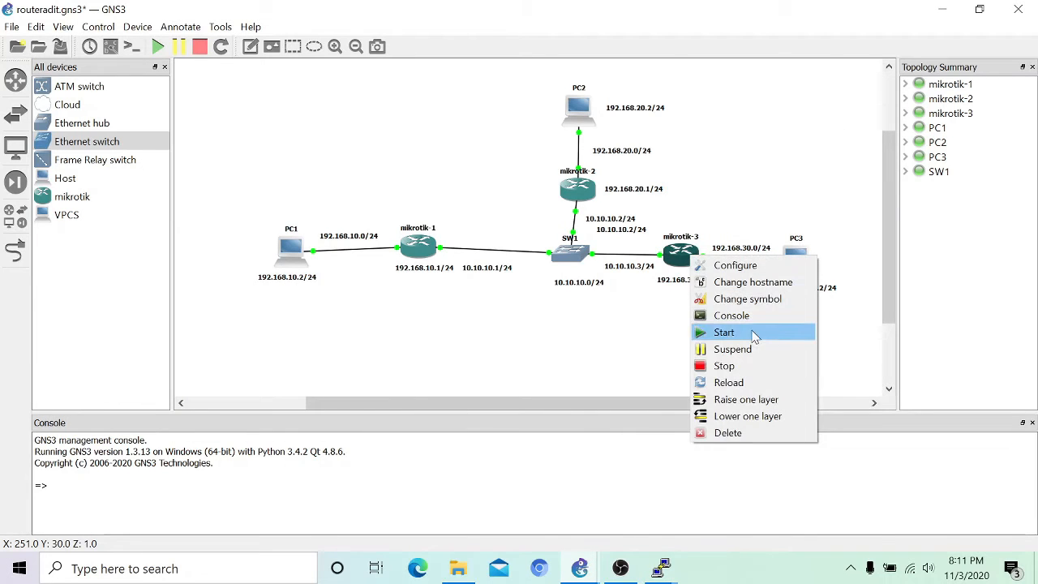
pyautogui.click(733, 316)
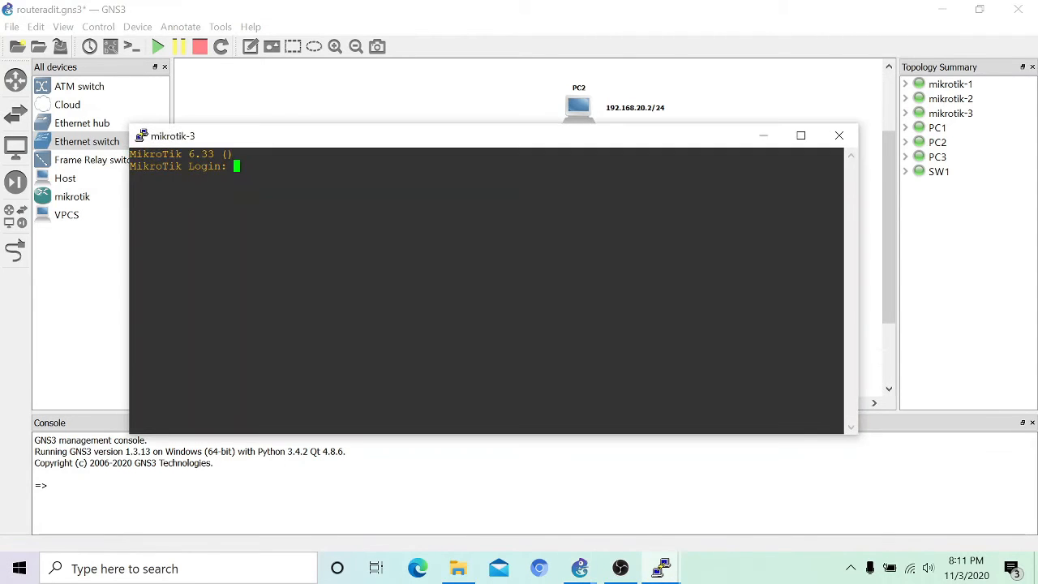
pyautogui.write('admin')
pyautogui.press('Return')
pyautogui.press('Return')
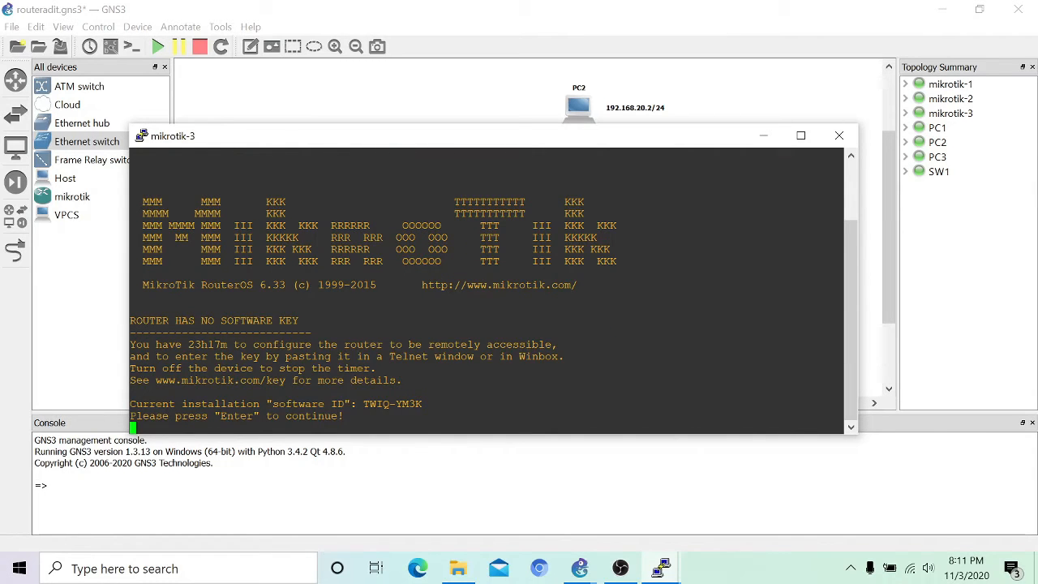
pyautogui.press('Return')
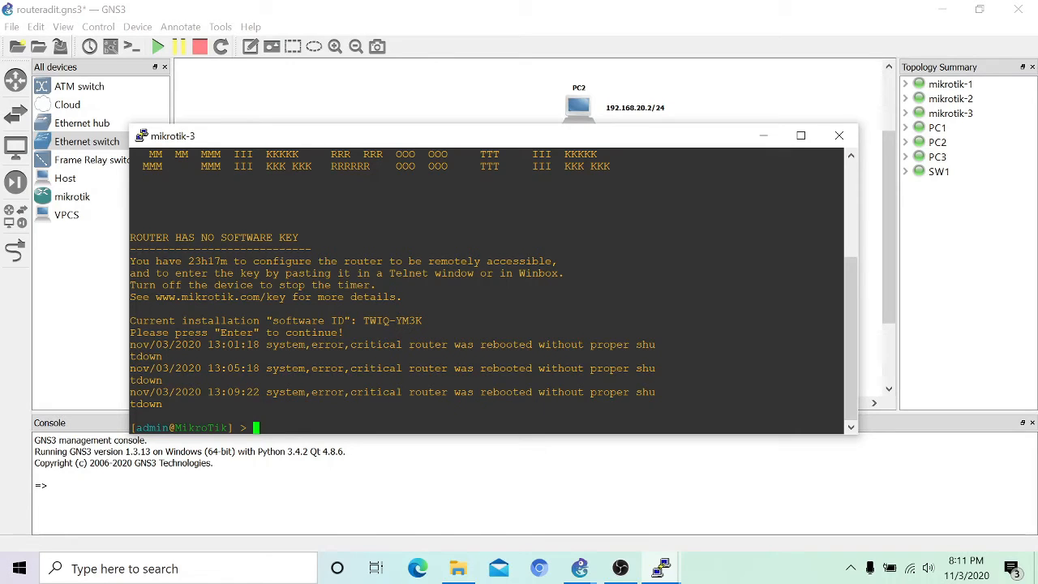
pyautogui.write('ip address add address')
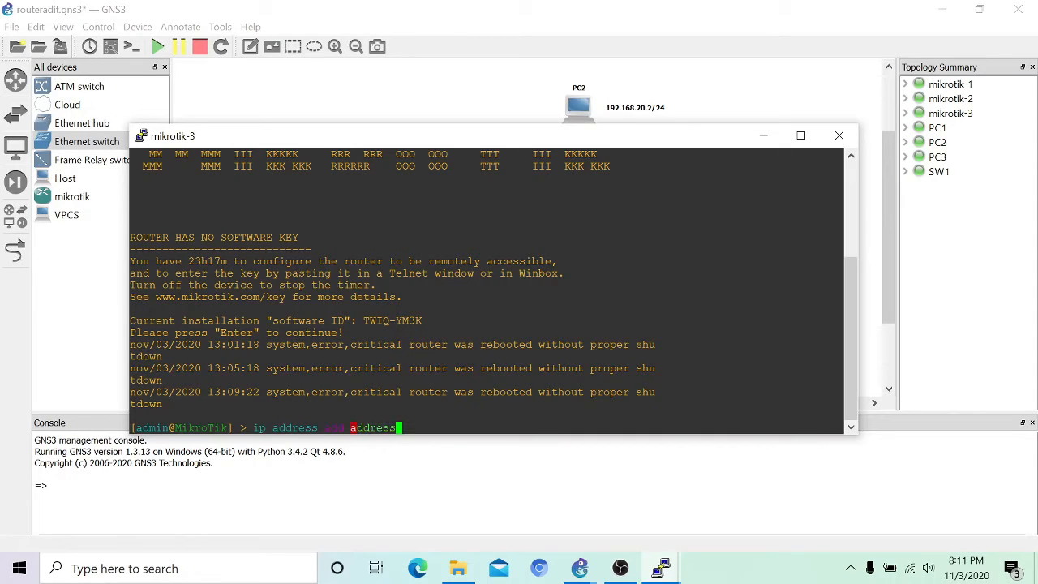
pyautogui.write('=192.168.30.1/24 interfa')
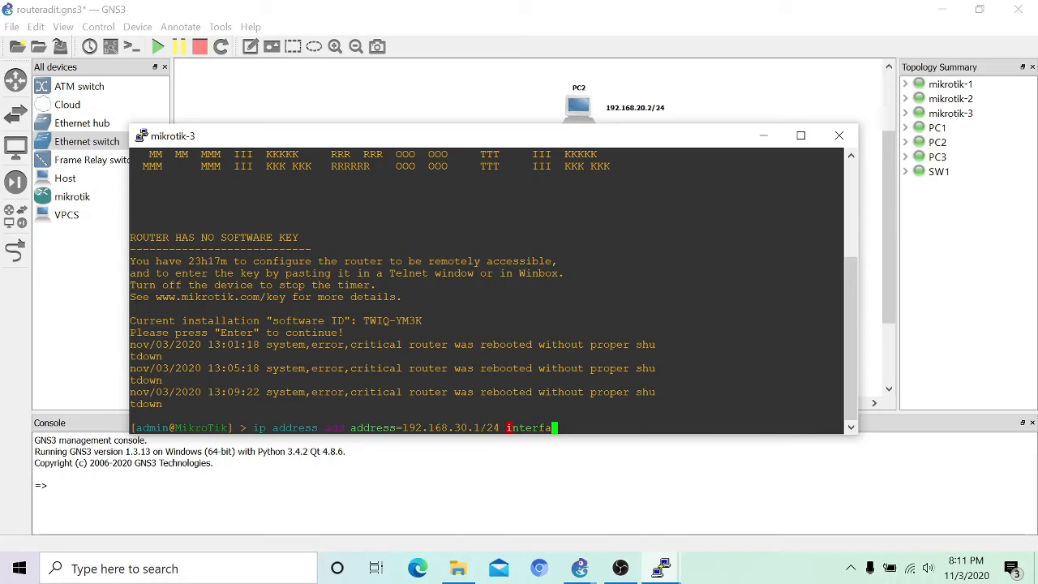
pyautogui.write('ce=ether1')
pyautogui.press('Return')
# Step: Add 10.10.10.3/24 to mikrotik-3's ether2 and return to the topology
pyautogui.write('ip')
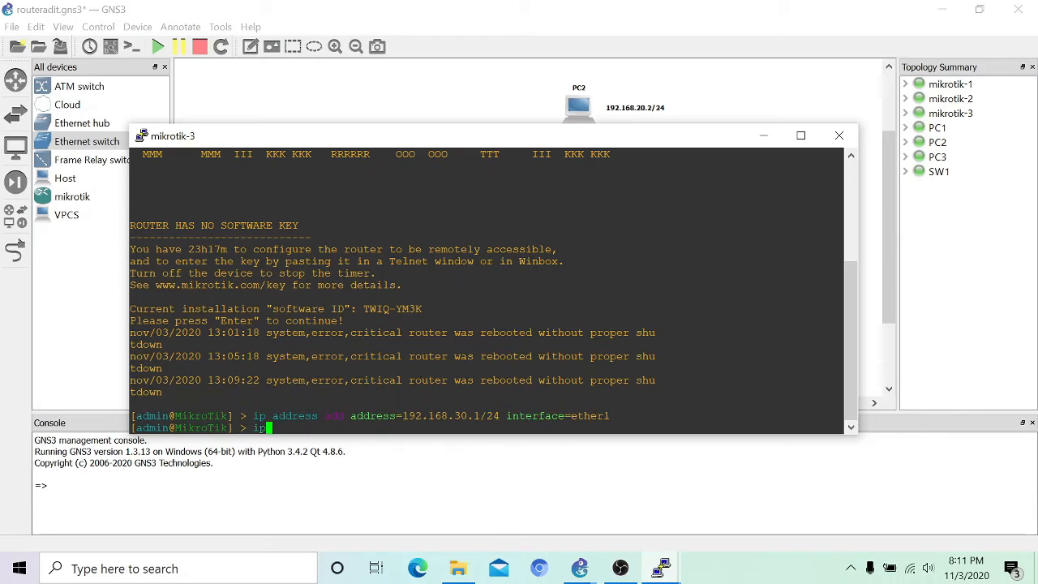
pyautogui.write(' address add address=')
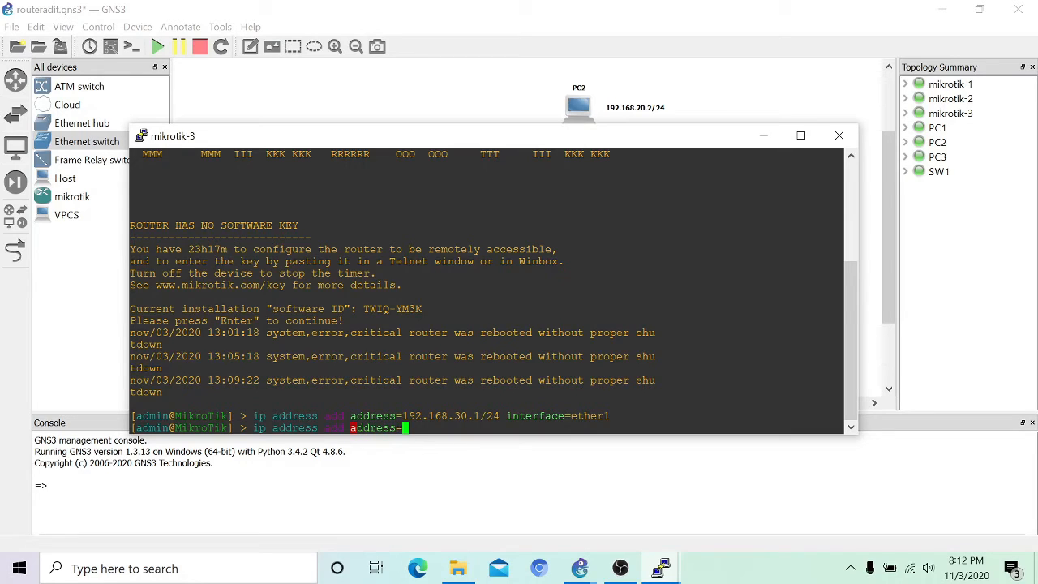
pyautogui.write('10.10.10.3/24 interface')
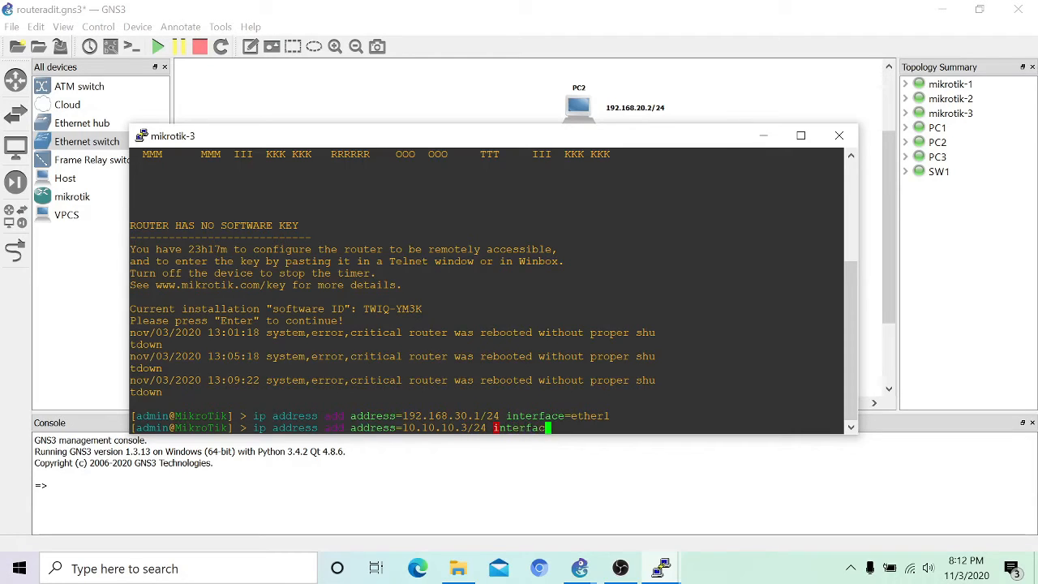
pyautogui.write('=ether2')
pyautogui.press('Return')
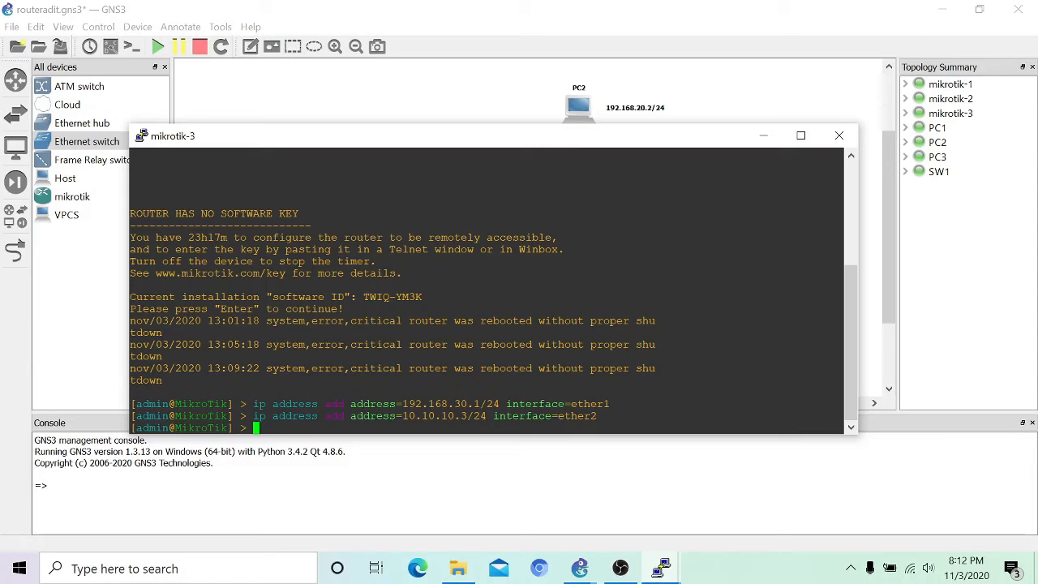
pyautogui.click(764, 136)
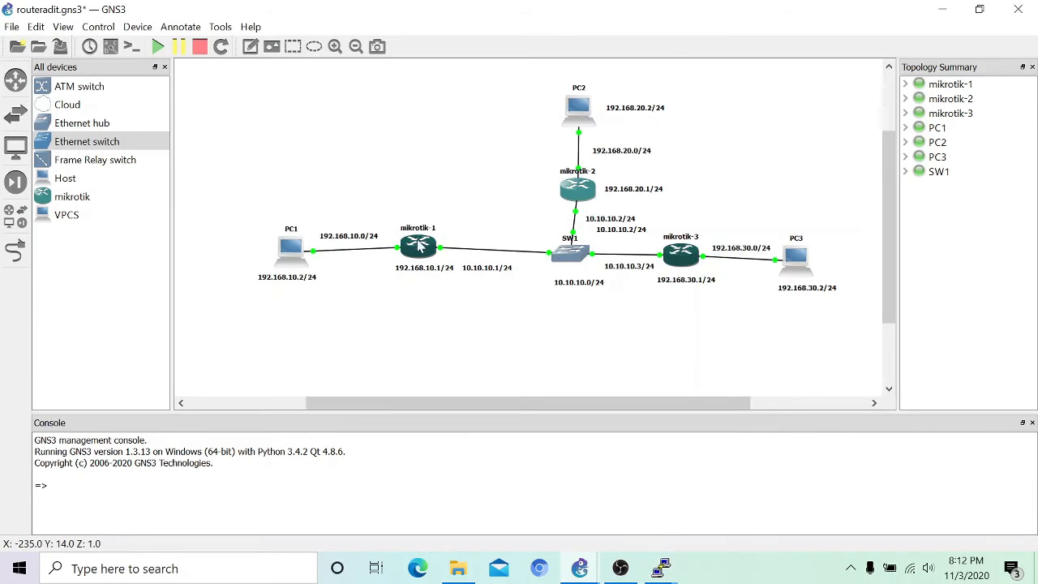
pyautogui.moveTo(584, 204)
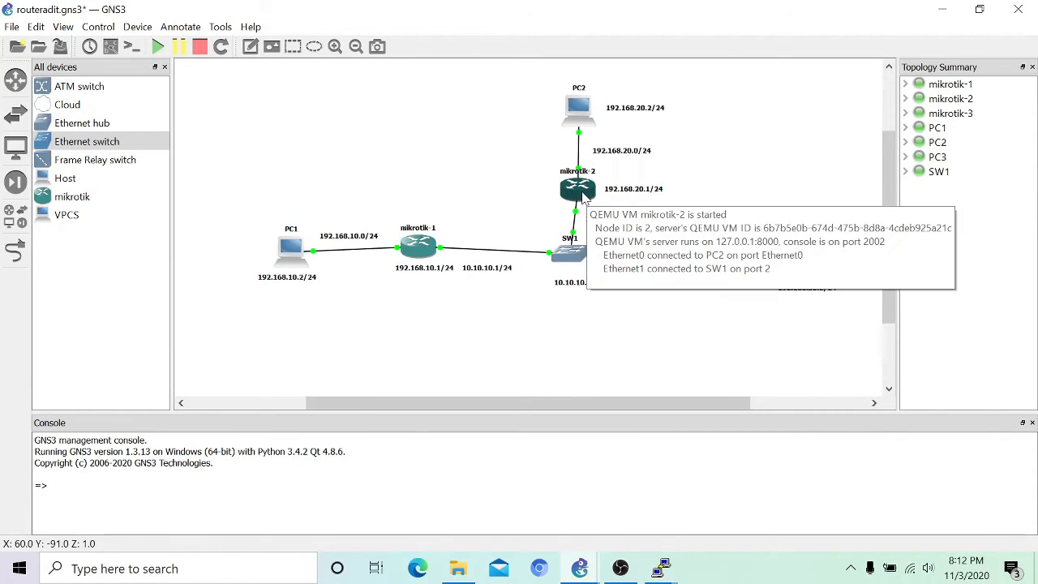
pyautogui.moveTo(688, 268)
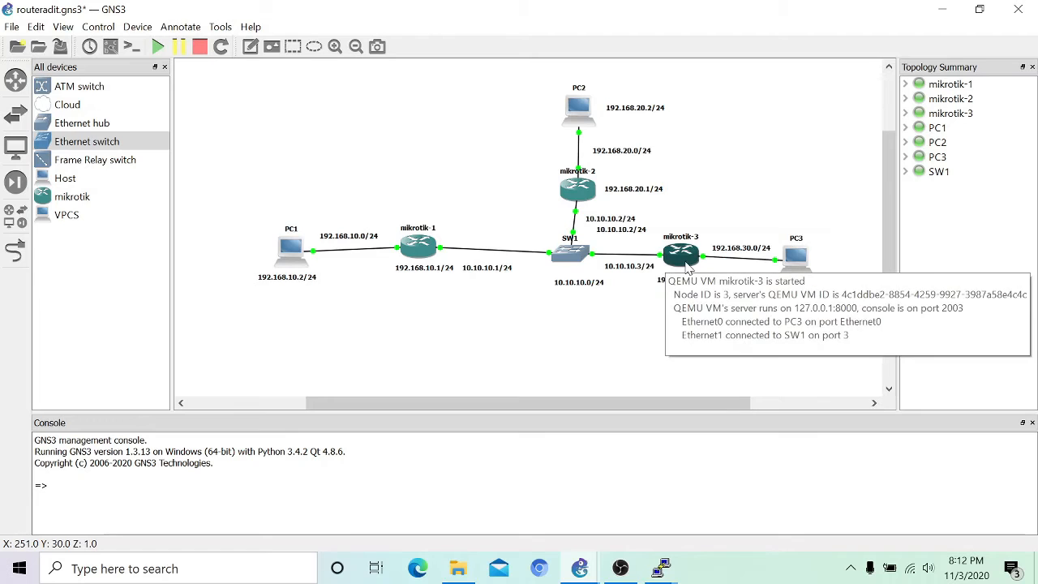
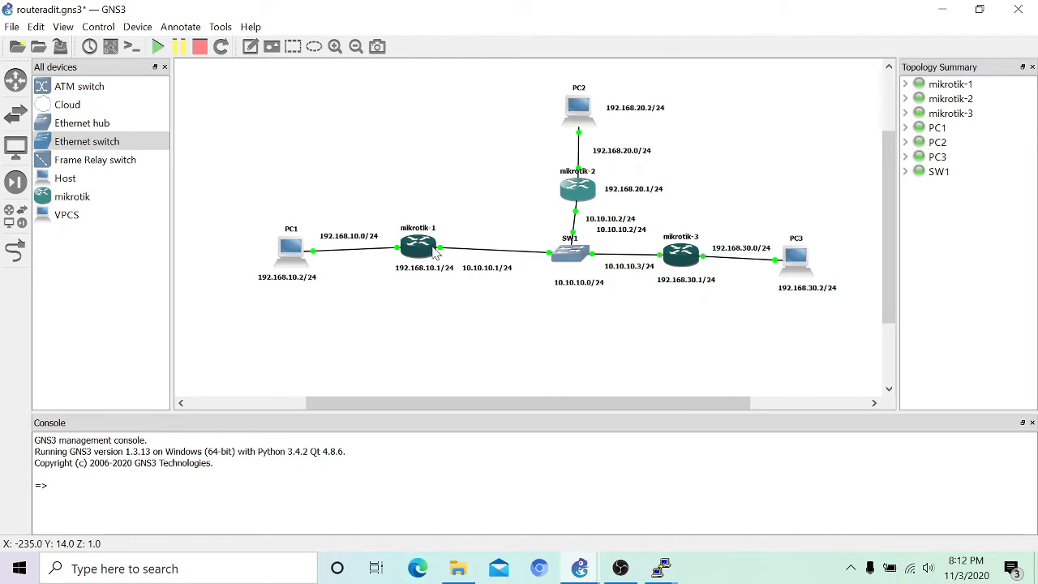
# Step: On mikrotik-1, add a static route to 192.168.20.0/24 via gateway 10.10.10.2
pyautogui.moveTo(435, 253)
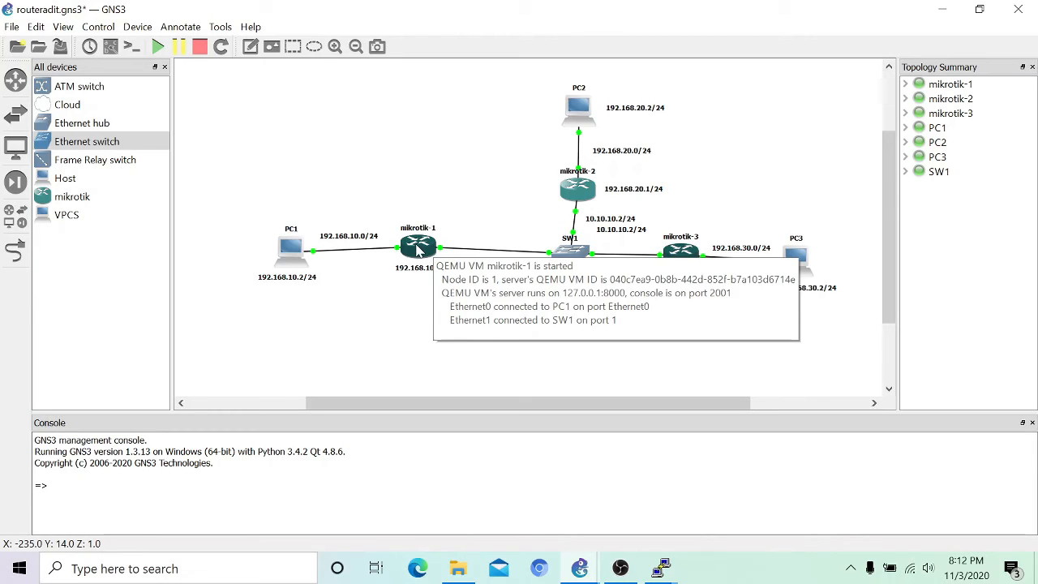
pyautogui.rightClick(418, 249)
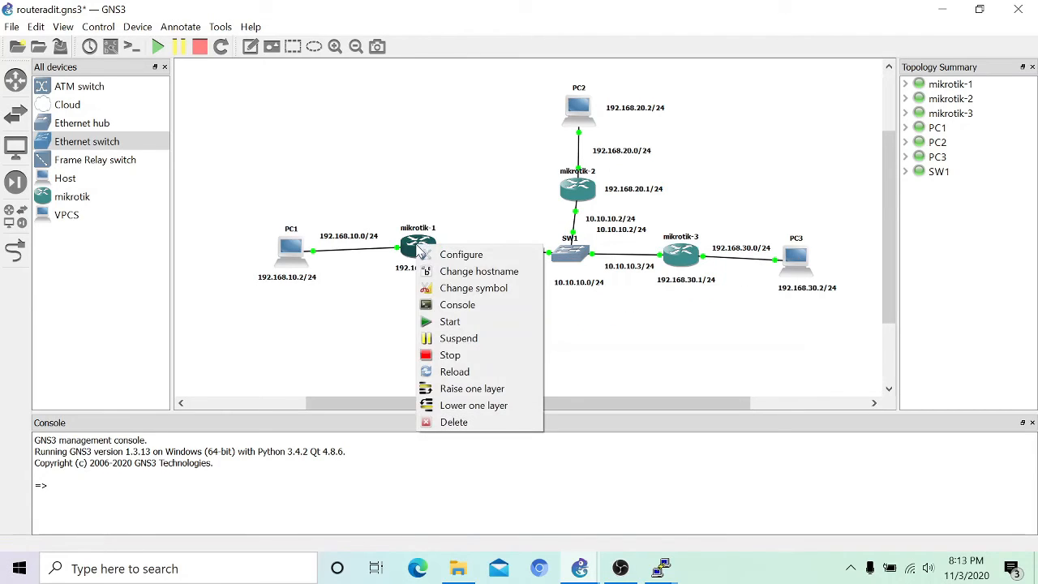
pyautogui.click(444, 304)
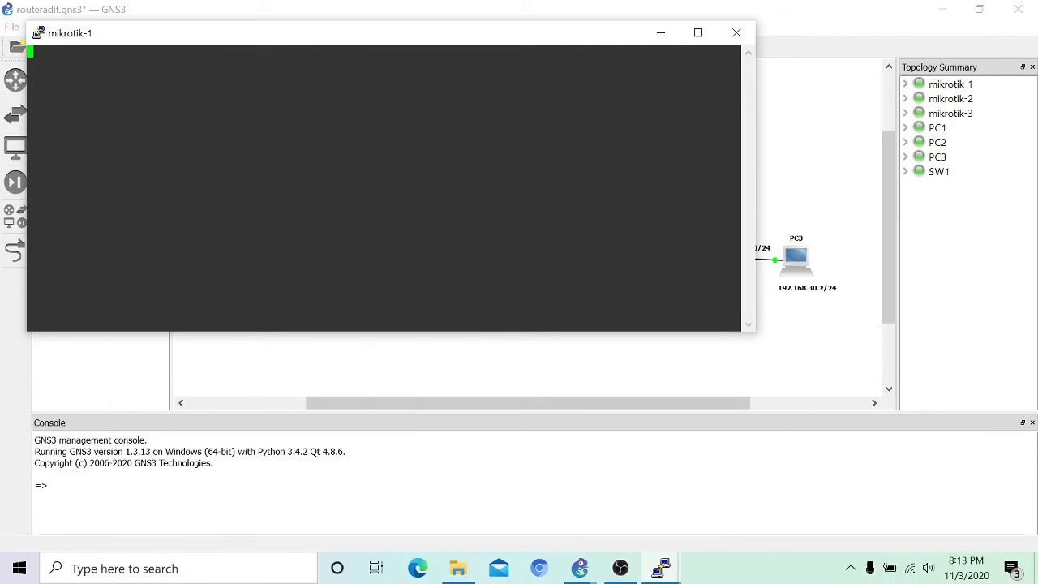
pyautogui.click(726, 36)
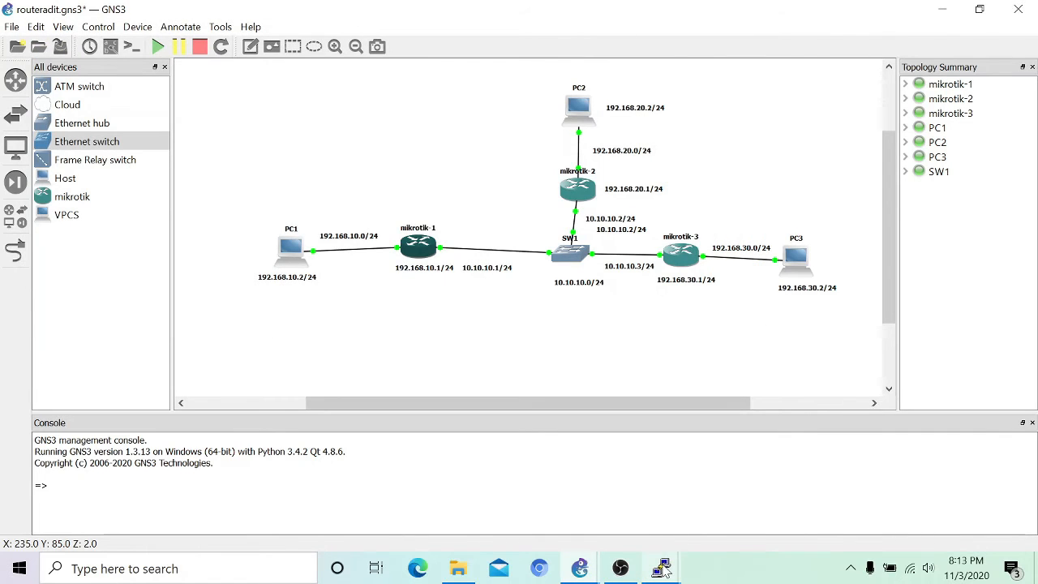
pyautogui.moveTo(664, 570)
pyautogui.click(570, 497)
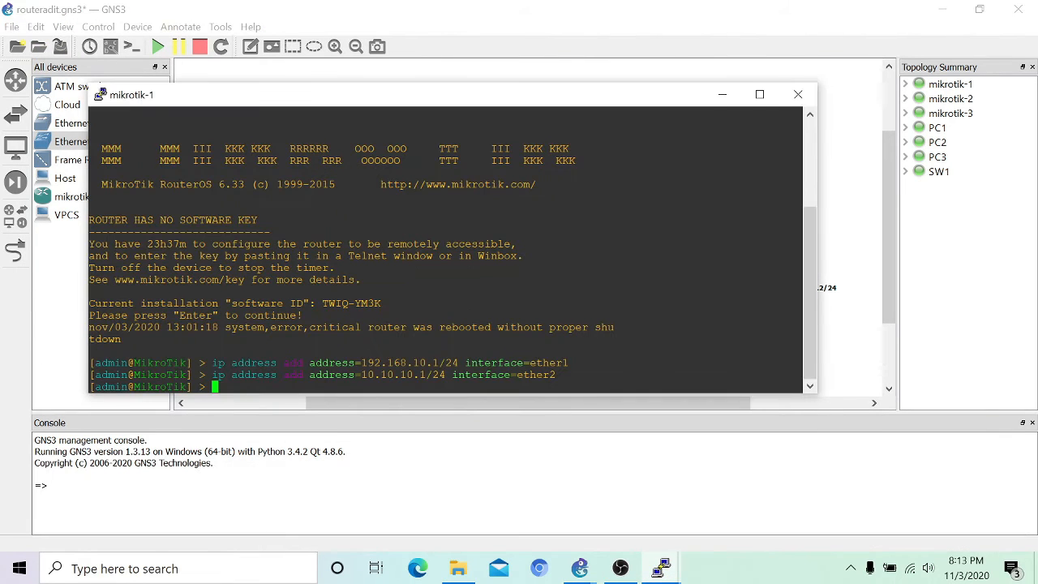
pyautogui.write('ip')
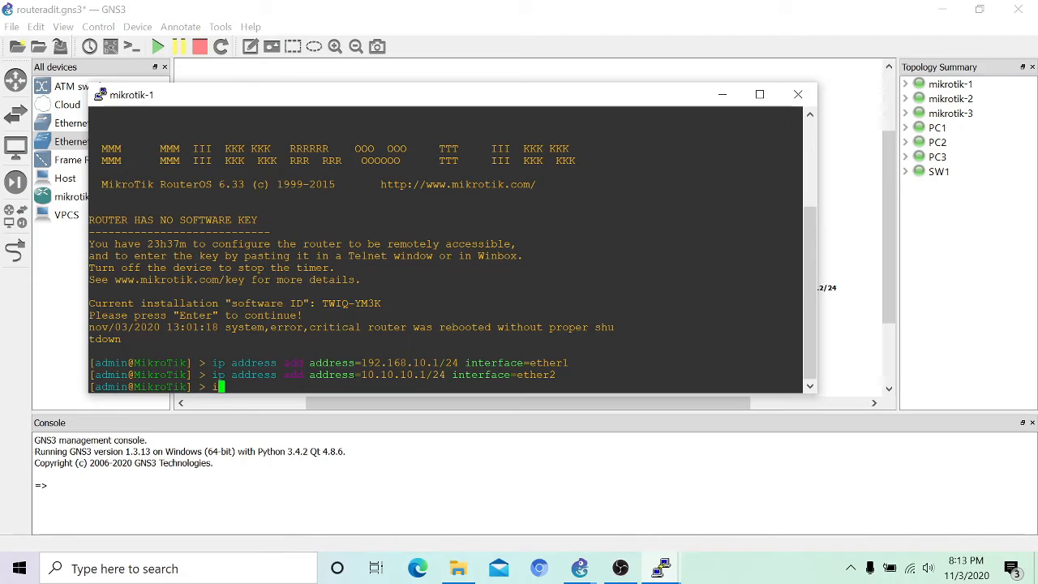
pyautogui.write(' route add dst-address=192.168')
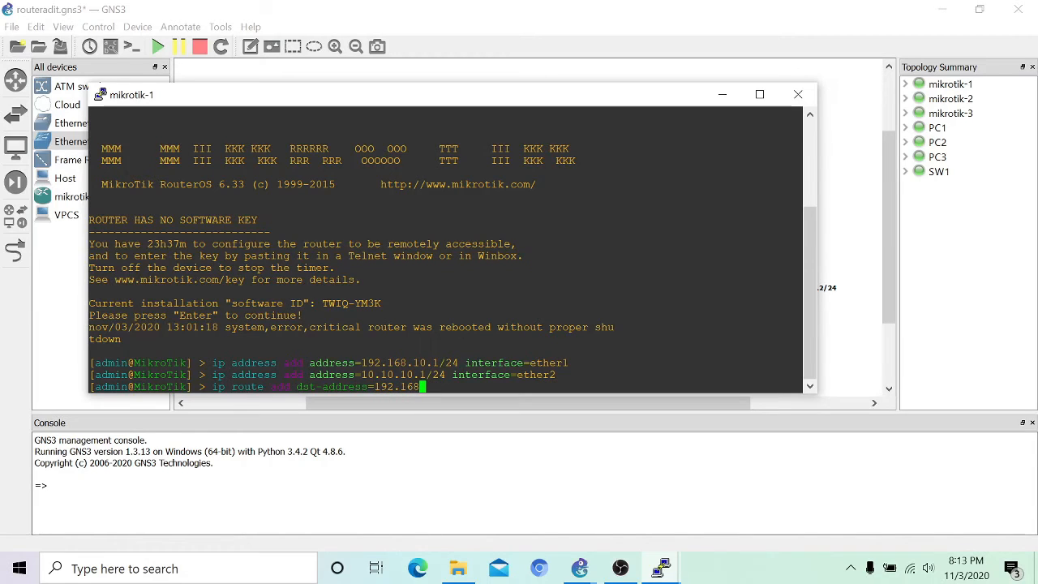
pyautogui.write('.20.0/24 gateway=10.10.10.2')
pyautogui.press('Return')
# Step: Add mikrotik-1's route to 192.168.30.0/24 via gateway 10.10.10.3
pyautogui.write('ip route')
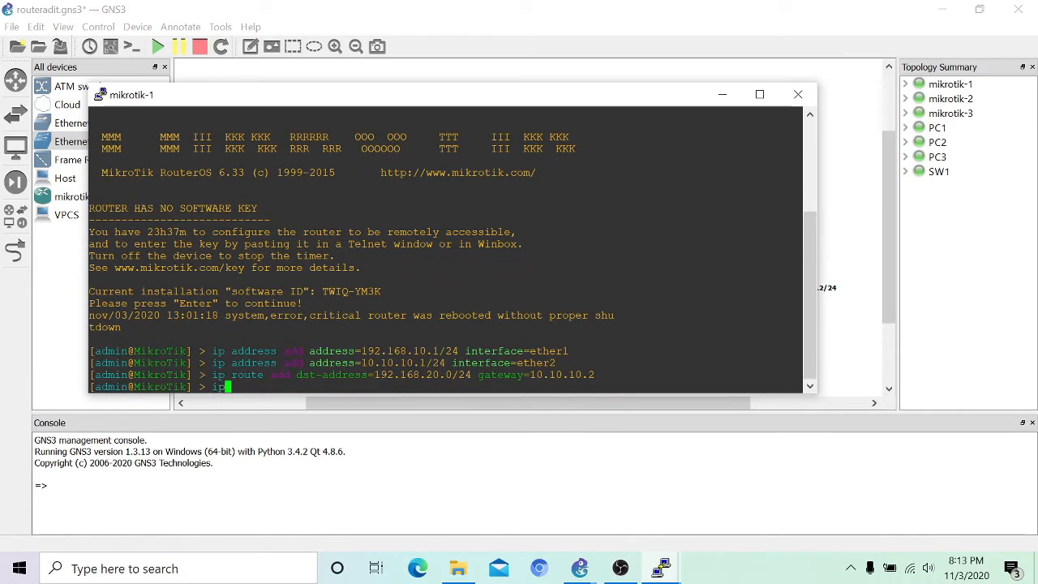
pyautogui.write(' add dst-address=192.30')
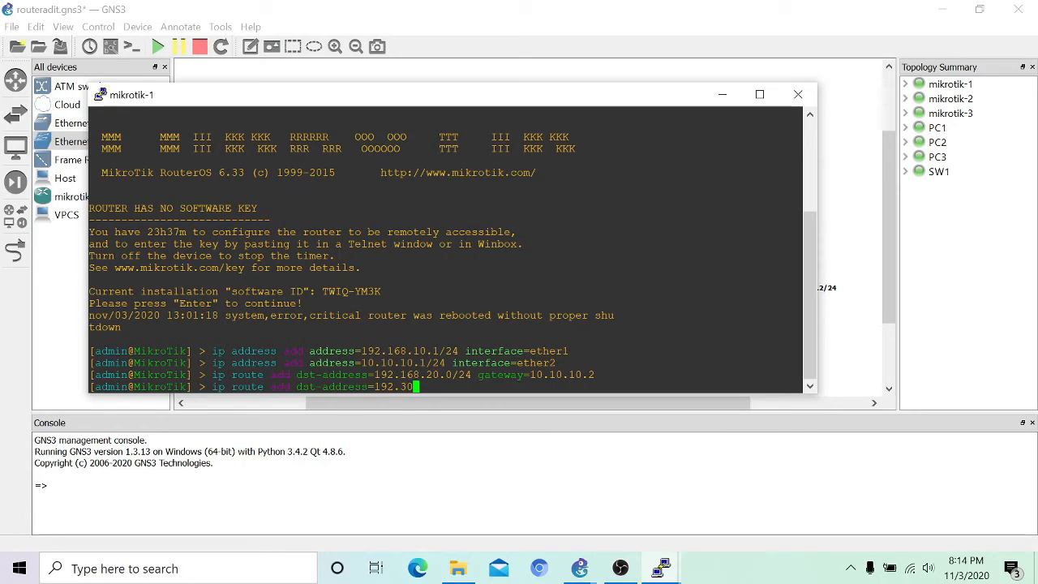
pyautogui.write('.')
pyautogui.press('BackSpace')
pyautogui.press('BackSpace')
pyautogui.press('BackSpace')
pyautogui.write('168.30.0/24 gateway=10.10.10.3')
pyautogui.press('Return')
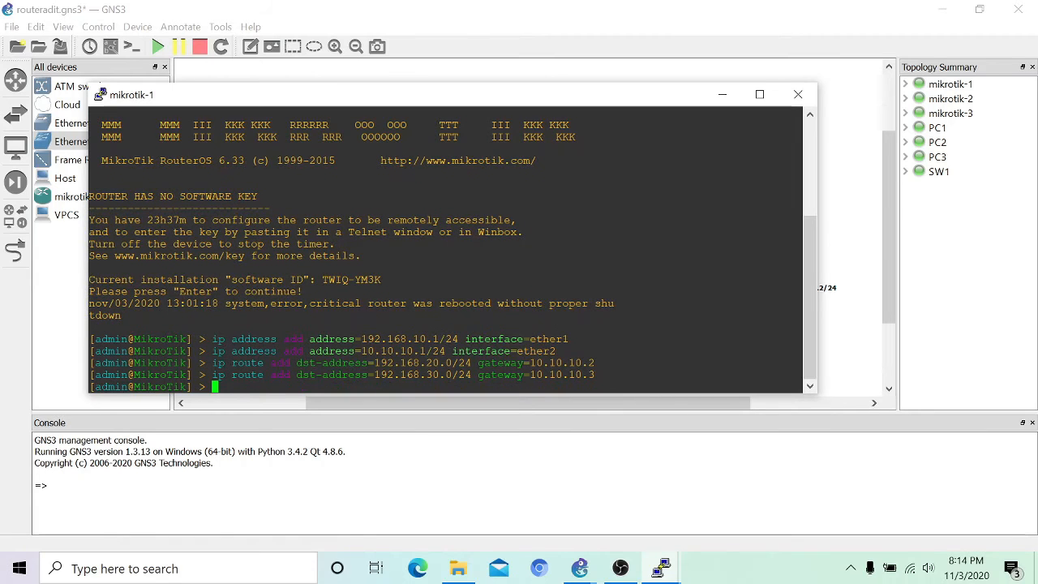
# Step: On mikrotik-2, add a static route to 192.168.10.0/24 via gateway 10.10.10.1
pyautogui.click(722, 94)
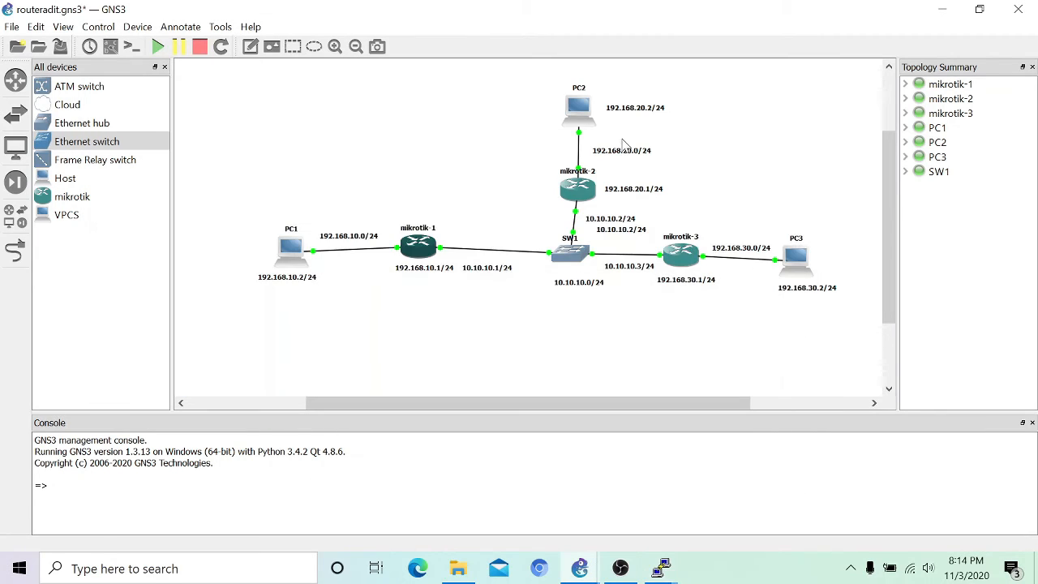
pyautogui.rightClick(574, 198)
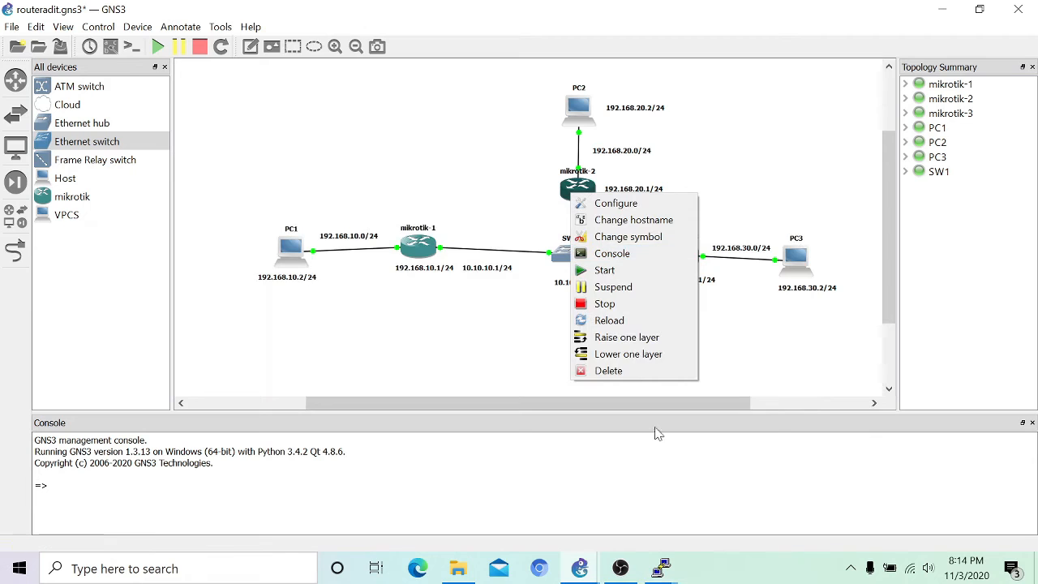
pyautogui.click(679, 488)
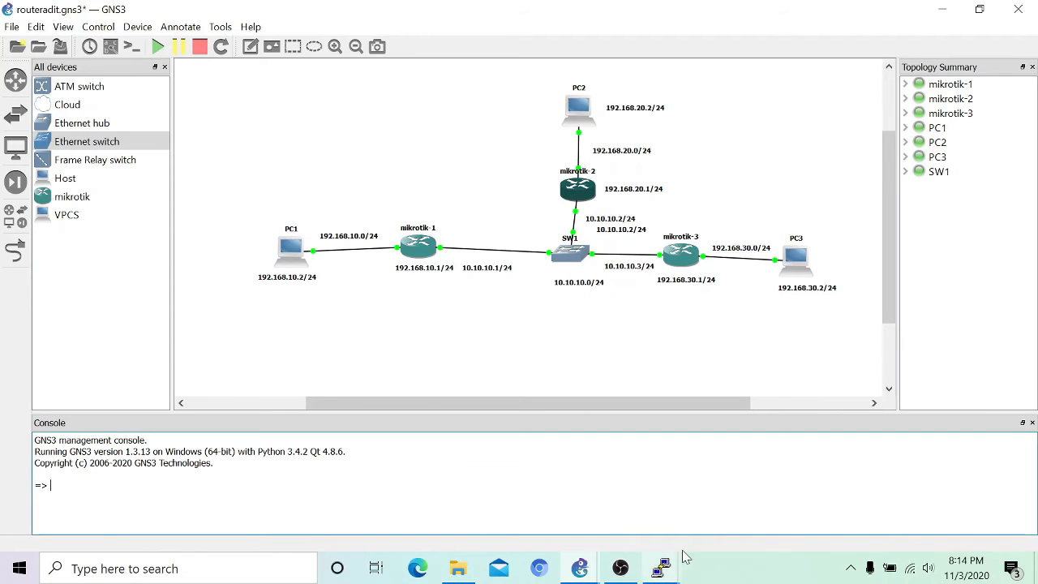
pyautogui.moveTo(664, 568)
pyautogui.click(843, 486)
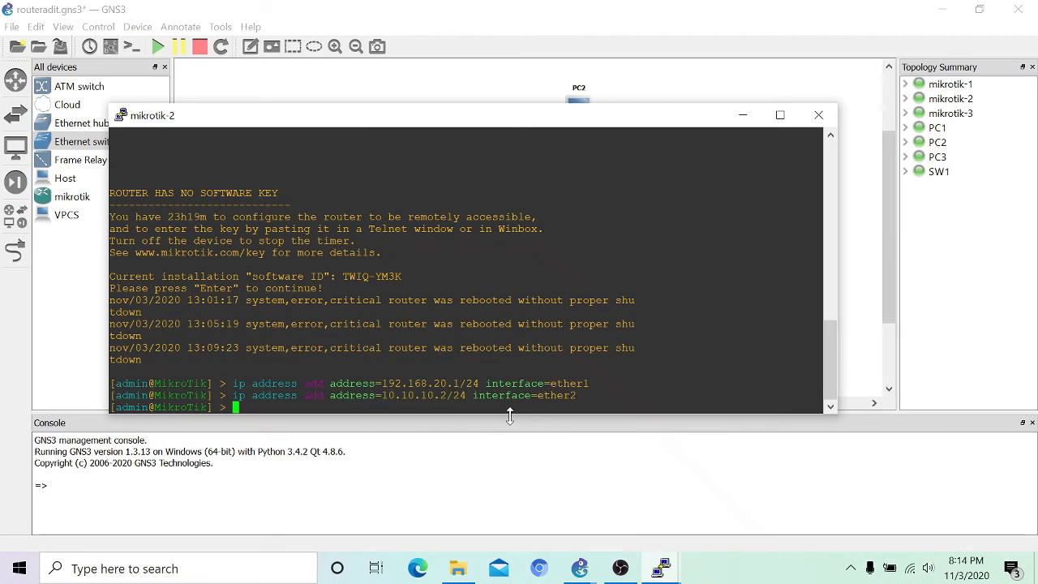
pyautogui.write('ip route add dst-address=192.168.10.0/24 gateway')
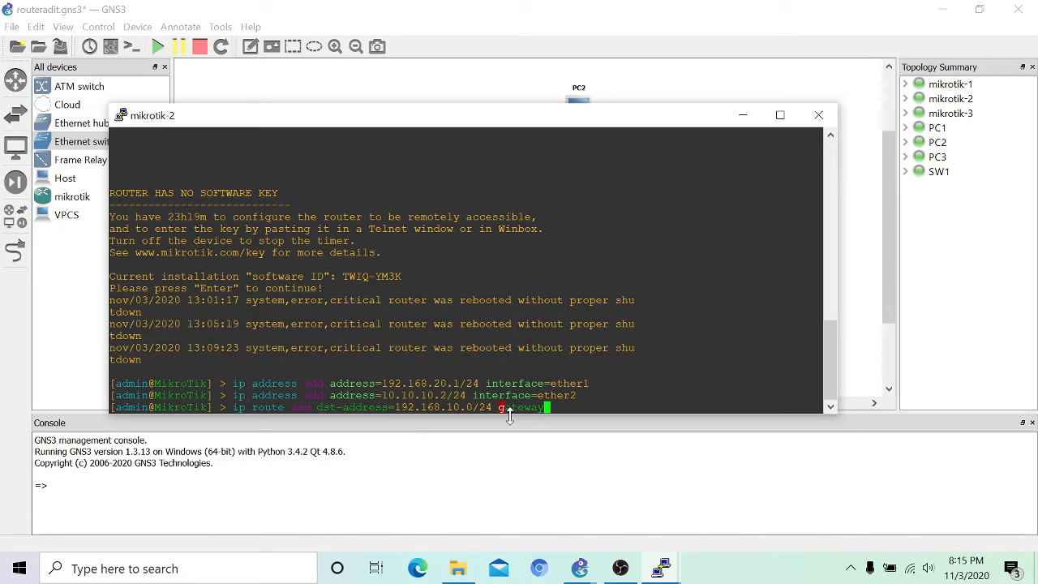
pyautogui.write('=10.10.10.1')
pyautogui.press('Return')
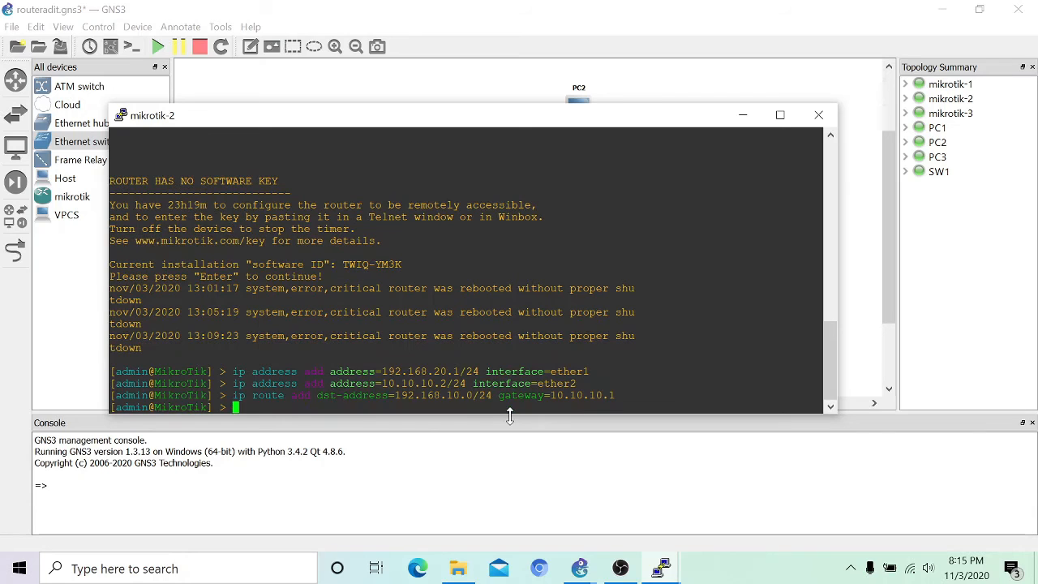
# Step: Add mikrotik-2's route to 192.168.30.0/24 via 10.10.10.3 and hide its console
pyautogui.write('ip route add dst-address=192.168.30.0/24 gateway')
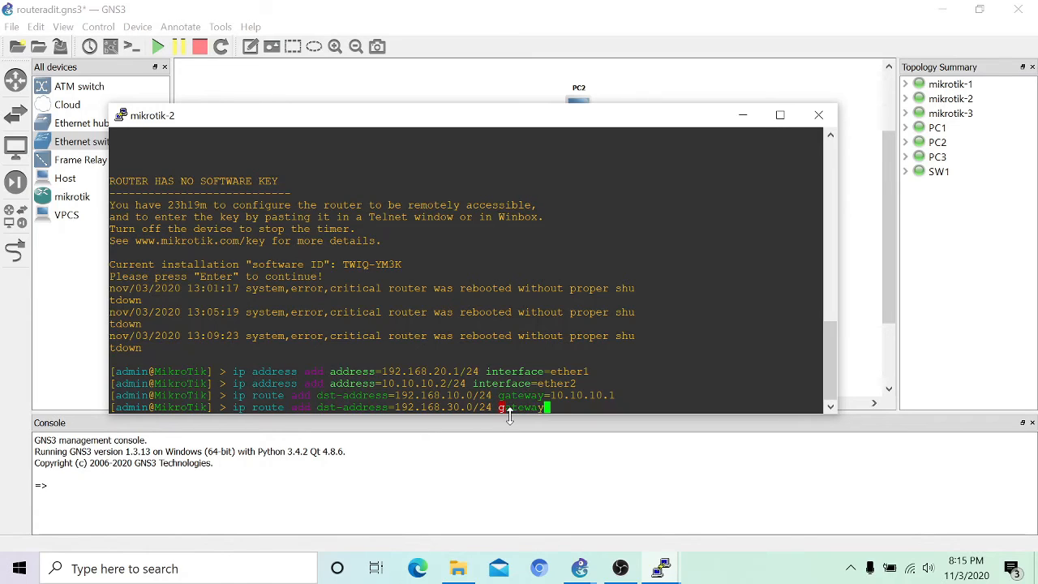
pyautogui.write('=10.10.10.3')
pyautogui.press('Return')
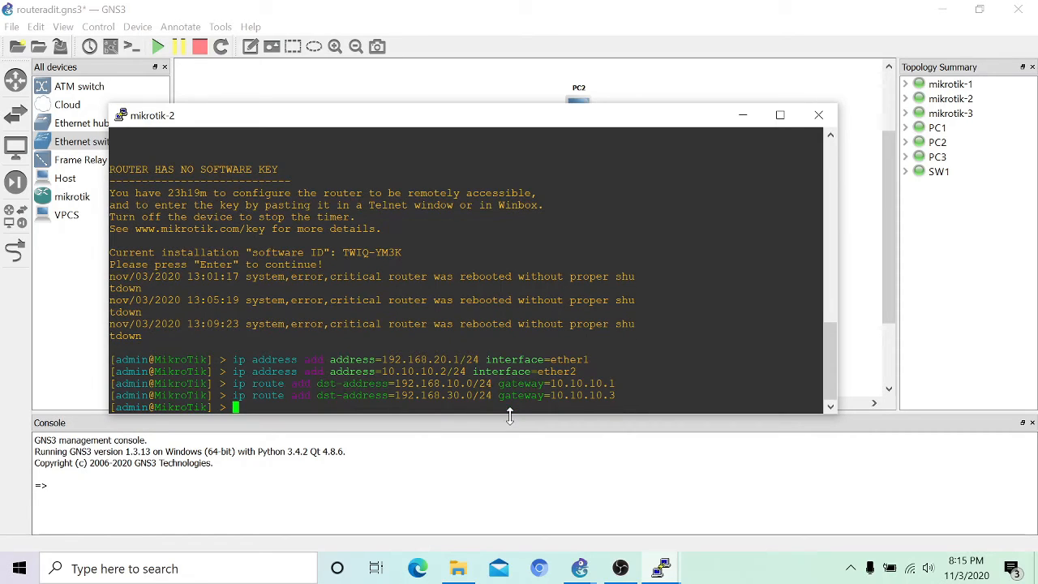
pyautogui.click(748, 114)
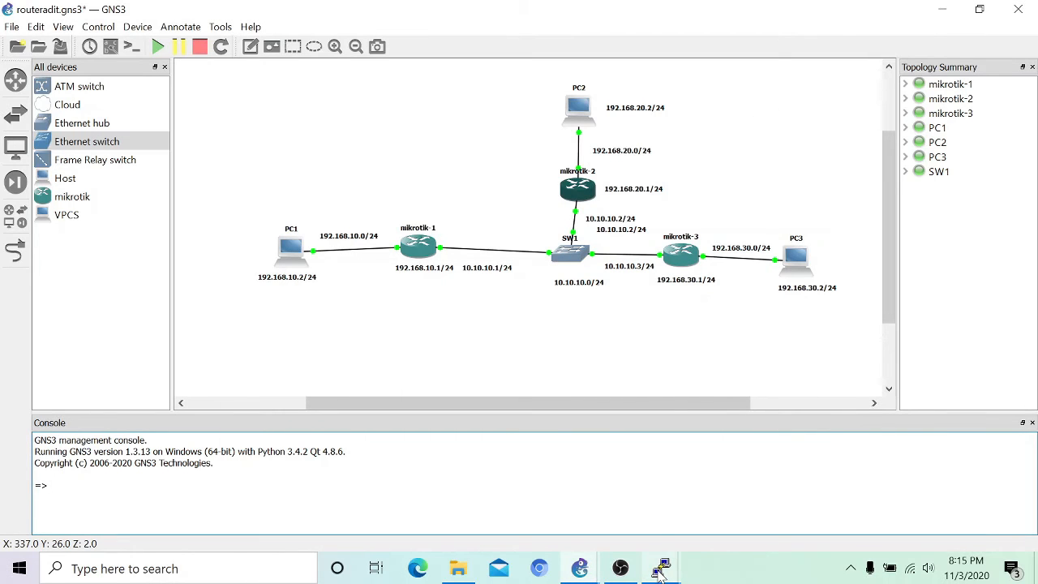
# Step: On mikrotik-3, add a static route to 192.168.10.0/24 via gateway 10.10.10.1
pyautogui.moveTo(658, 572)
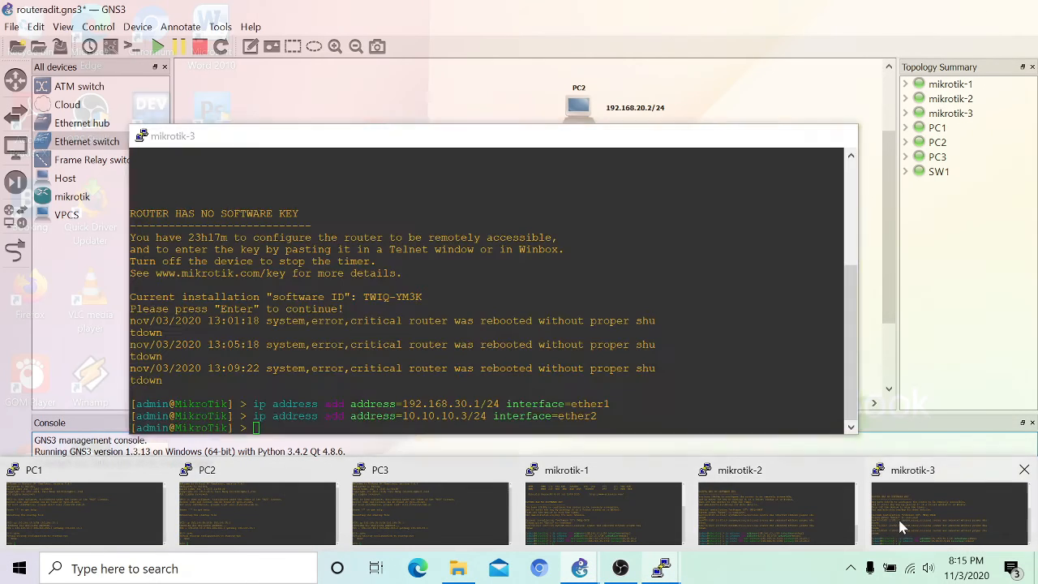
pyautogui.click(898, 517)
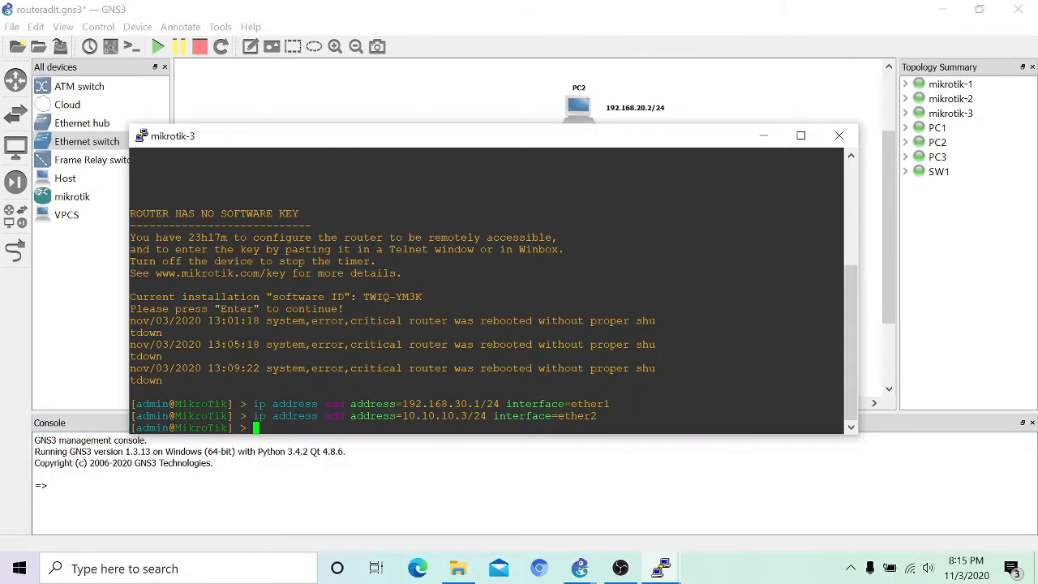
pyautogui.write('ip ')
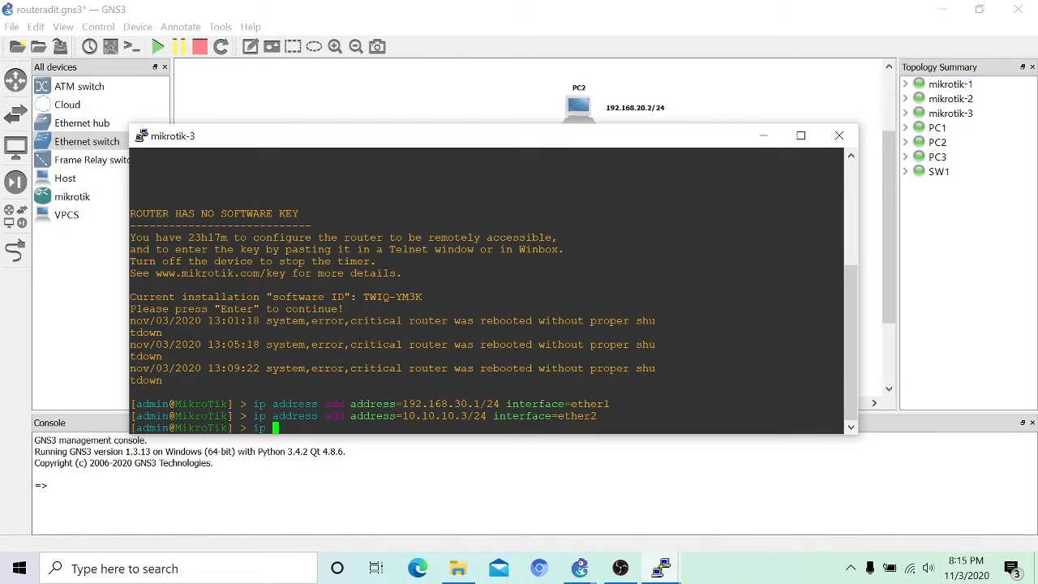
pyautogui.write('route add dts')
pyautogui.press('BackSpace')
pyautogui.press('BackSpace')
pyautogui.write('st-address=192.168.')
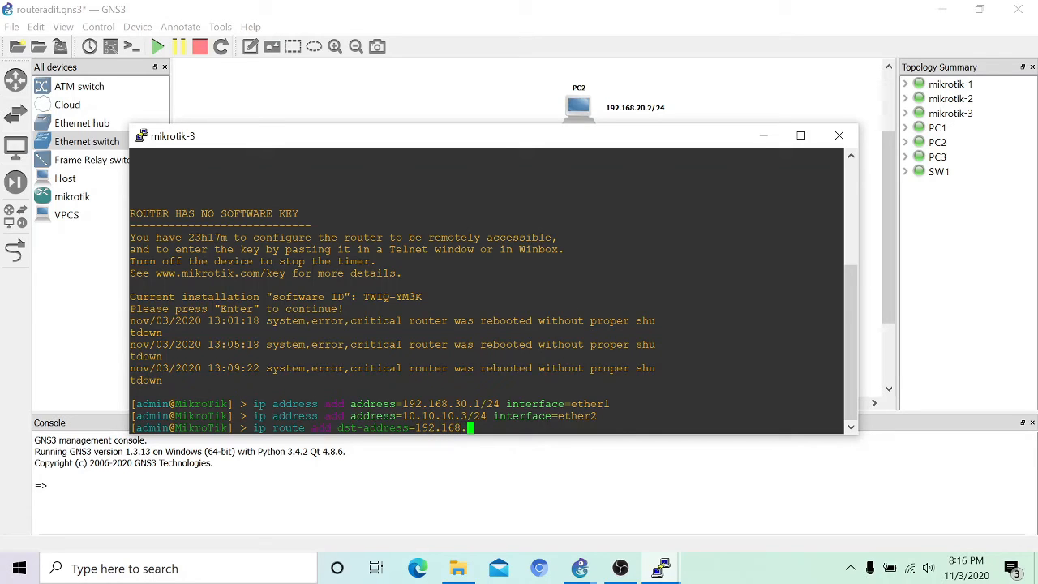
pyautogui.write('10.0/24 gatewa')
pyautogui.write('y=10.10.10')
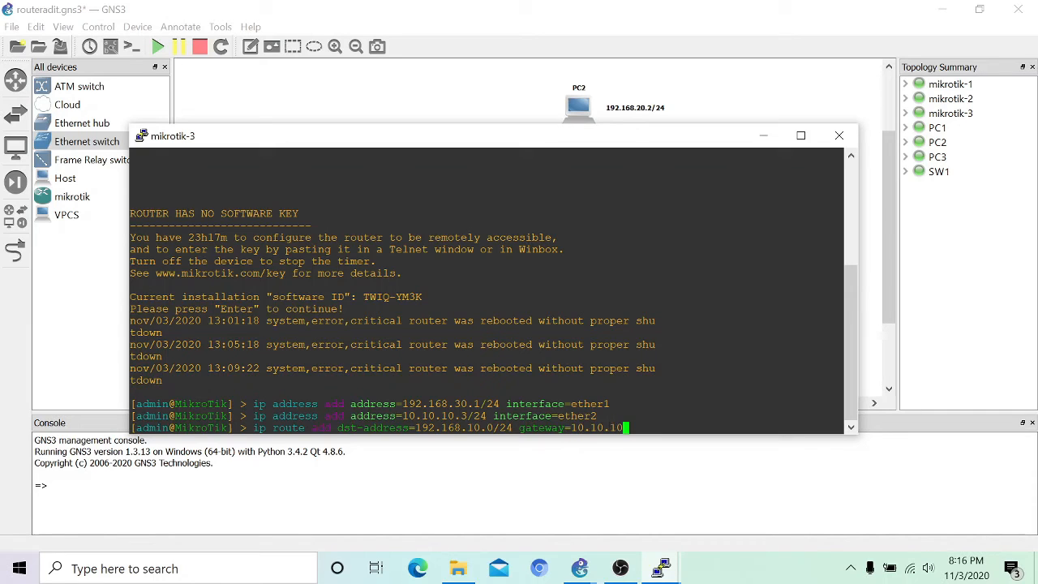
pyautogui.write('.1')
pyautogui.press('Return')
# Step: Add mikrotik-3's route to 192.168.20.0/24 via 10.10.10.2 and hide its console
pyautogui.write('ip ')
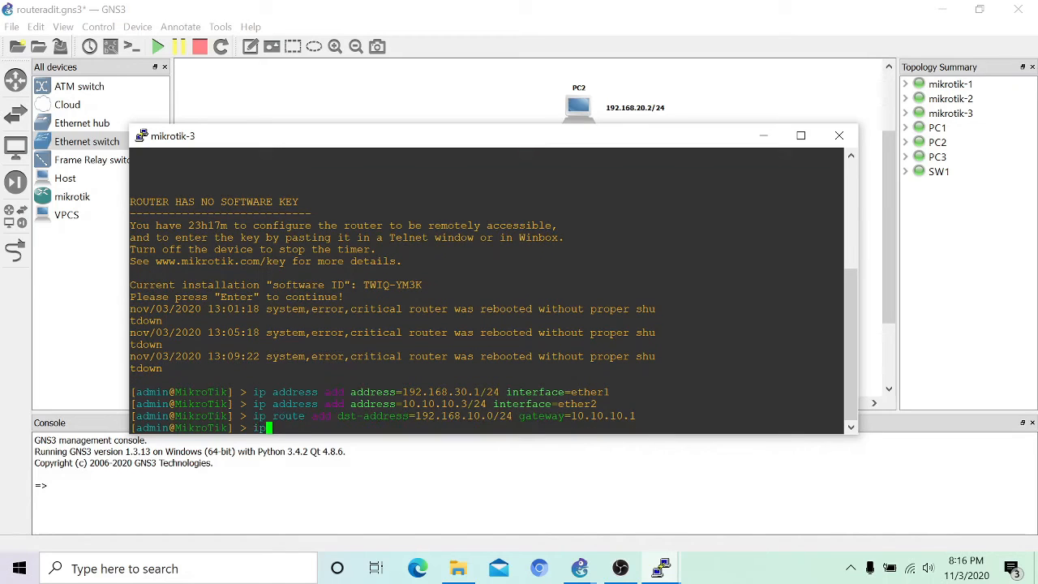
pyautogui.write('route add dst-address=192.168.20.0/24 ')
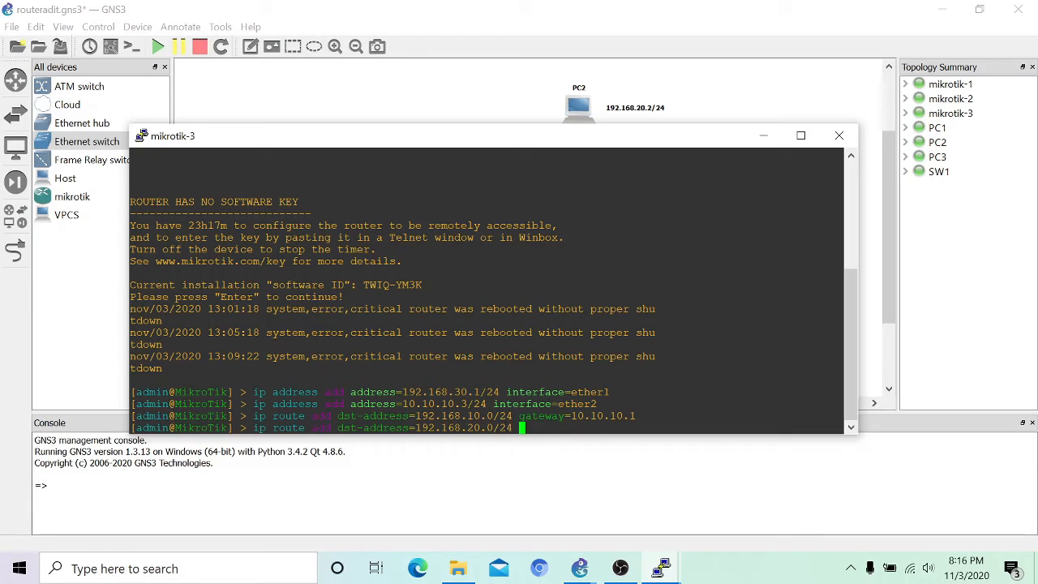
pyautogui.write('gateway=10.10.10.2')
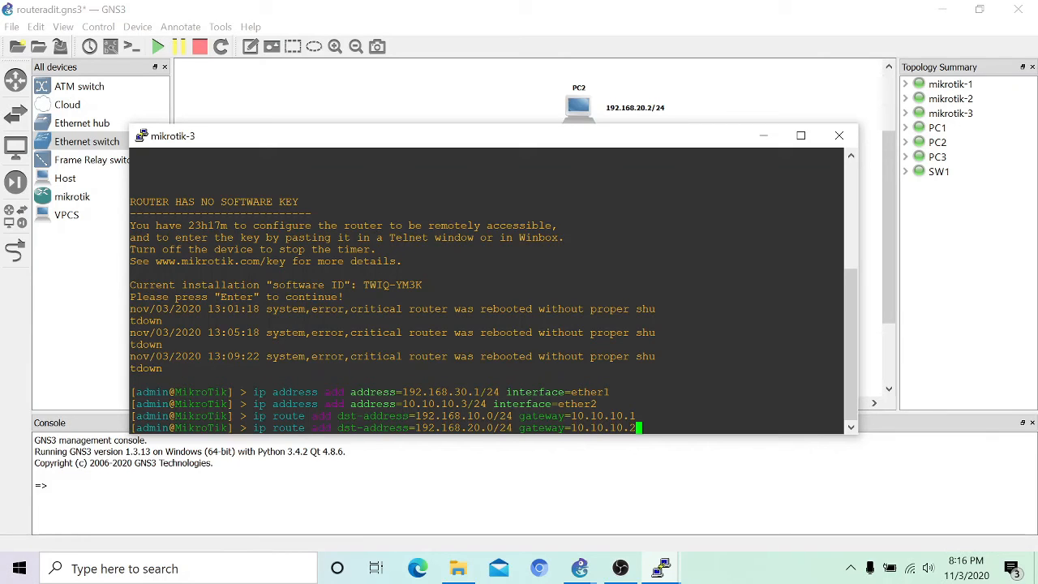
pyautogui.press('Return')
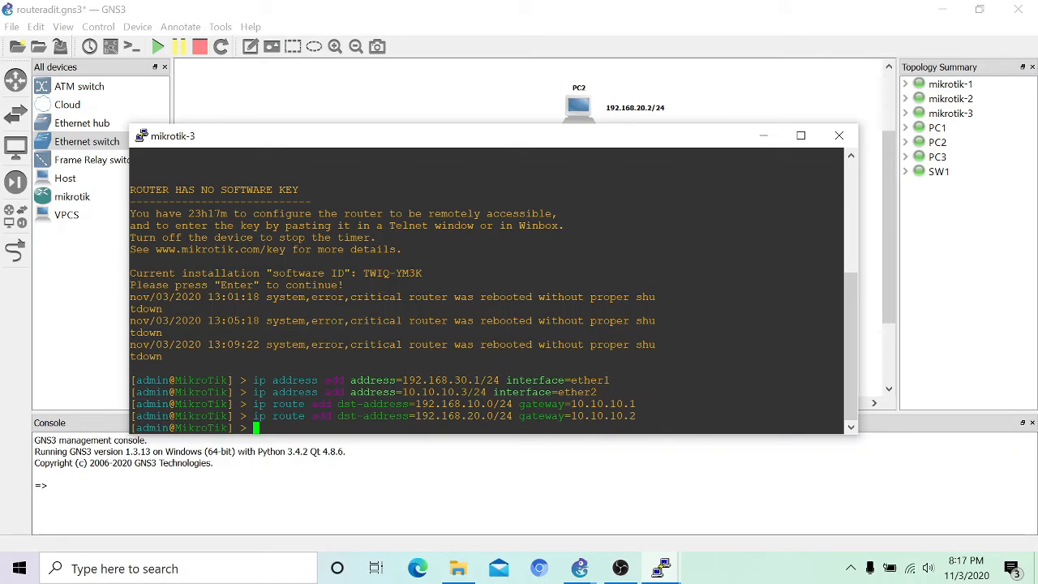
pyautogui.click(762, 139)
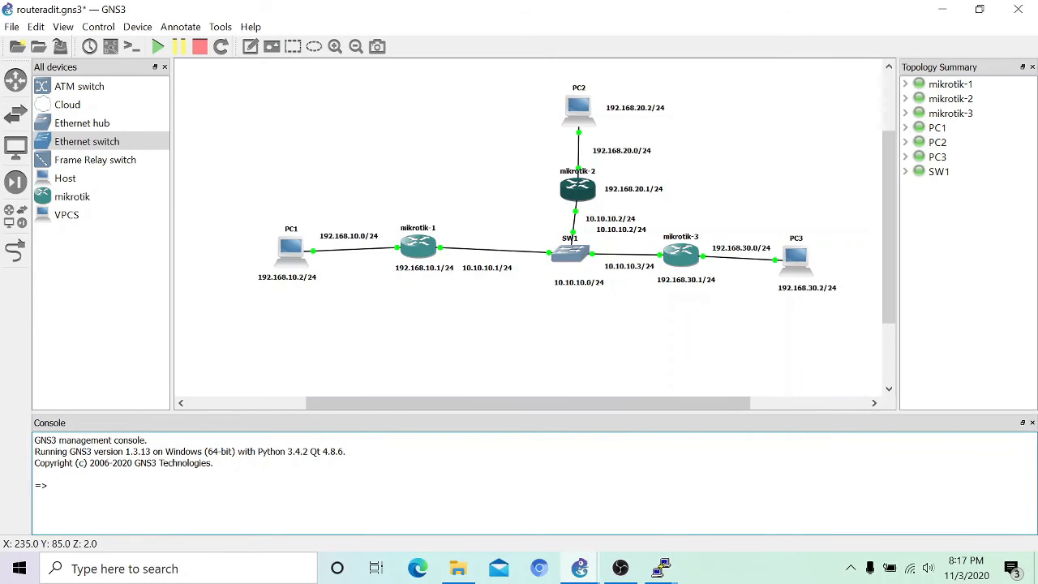
# Step: Ping 10.10.10.2 from mikrotik-1, stopping after 13 of 14 replies
pyautogui.moveTo(665, 570)
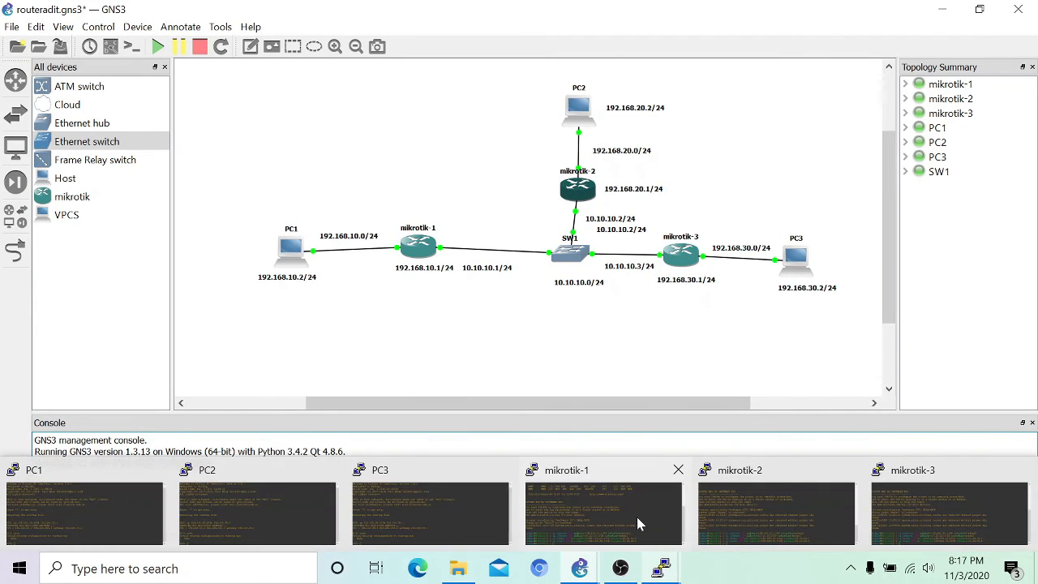
pyautogui.click(636, 517)
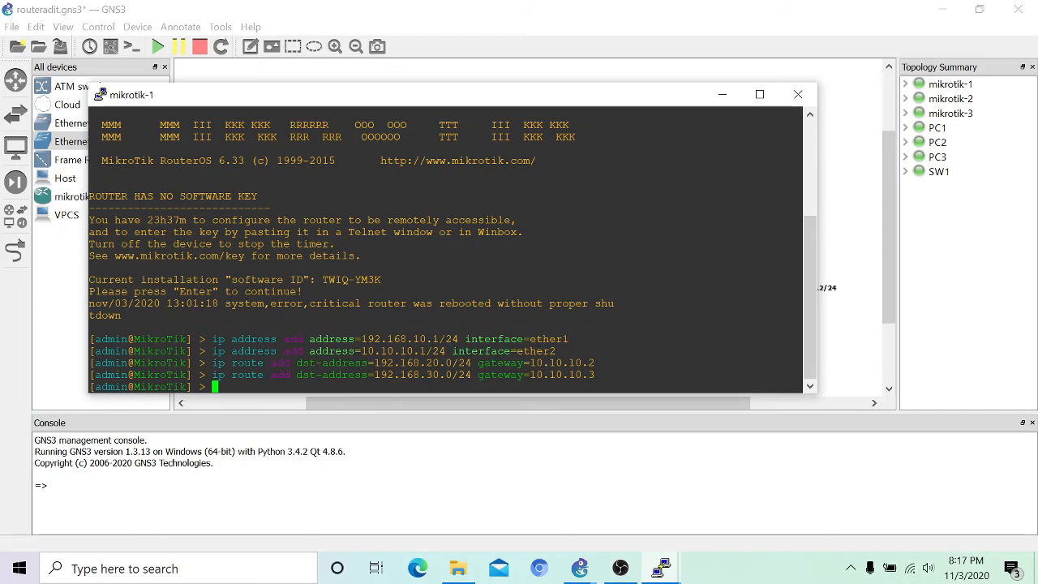
pyautogui.write('ping 10.10.10.2')
pyautogui.press('Return')
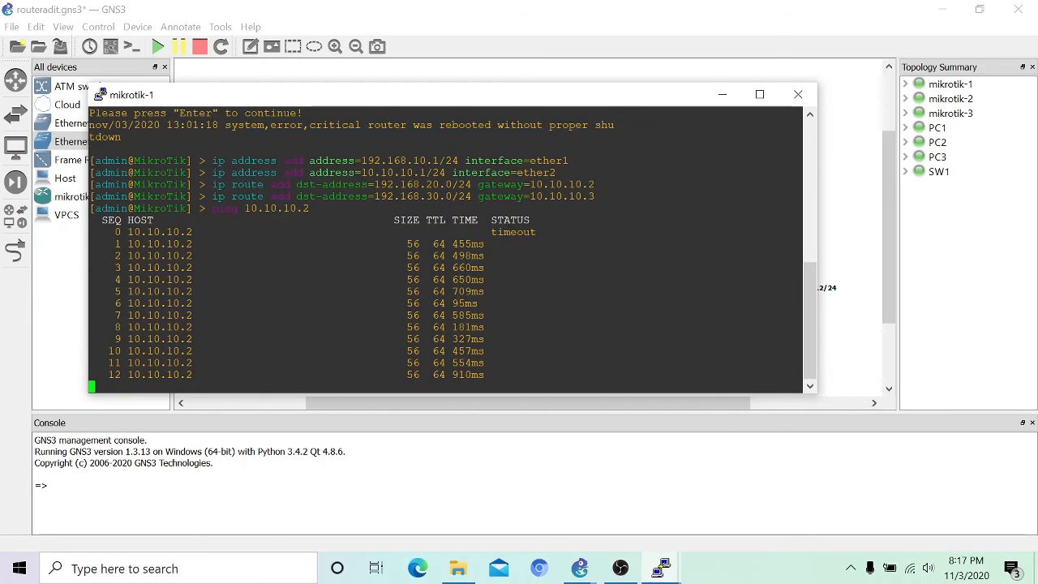
pyautogui.hotkey('ctrl', 'c')
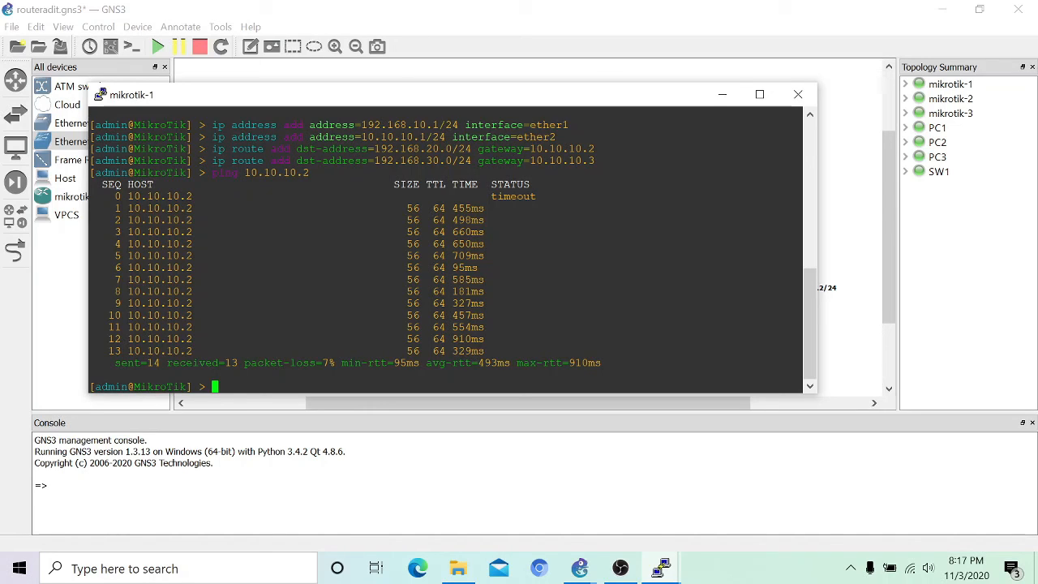
pyautogui.click(720, 99)
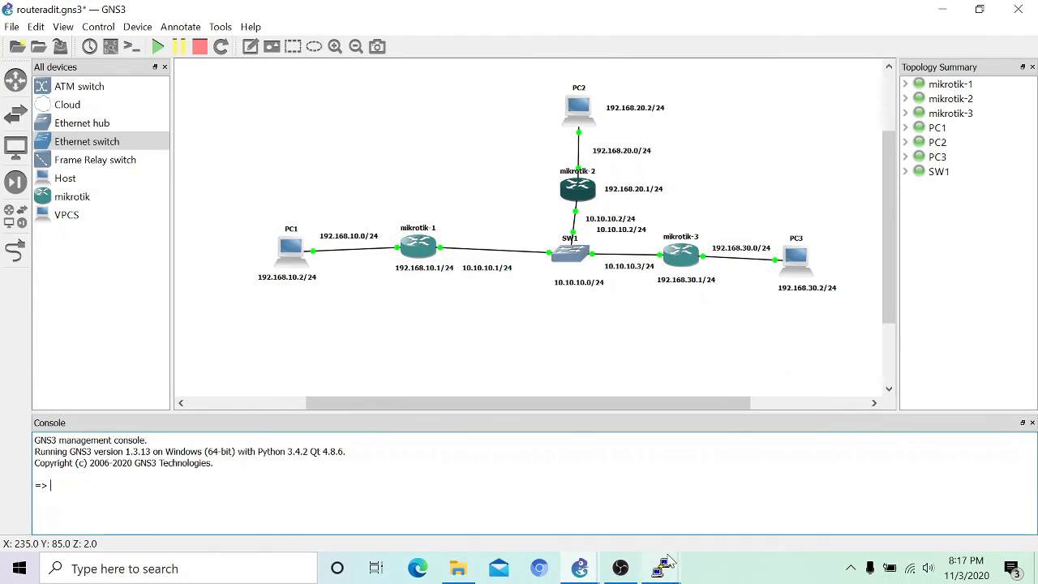
# Step: Ping PC2 at 192.168.20.2 from PC1, getting 3 of 5 replies
pyautogui.moveTo(664, 568)
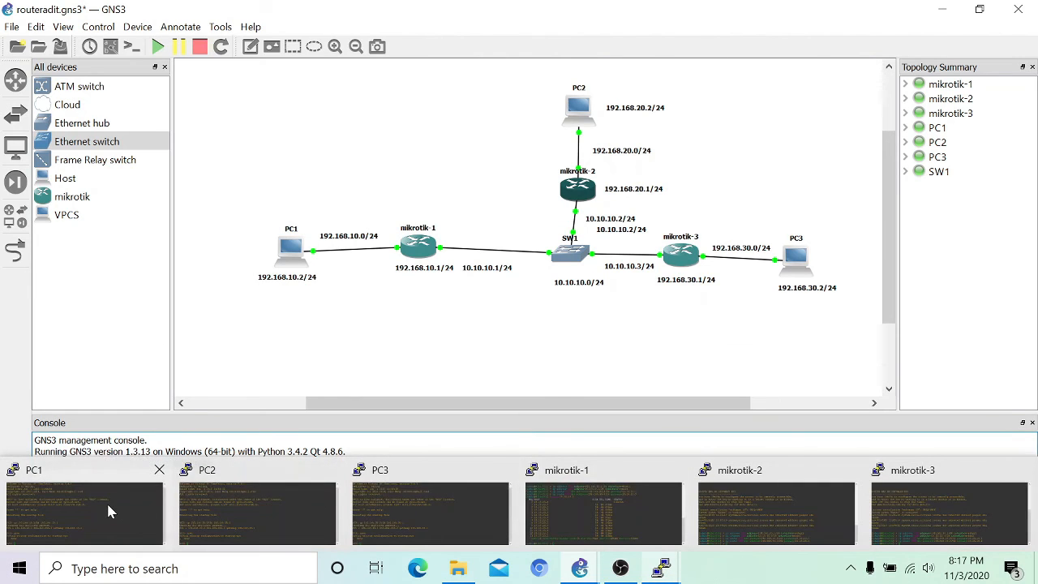
pyautogui.click(106, 501)
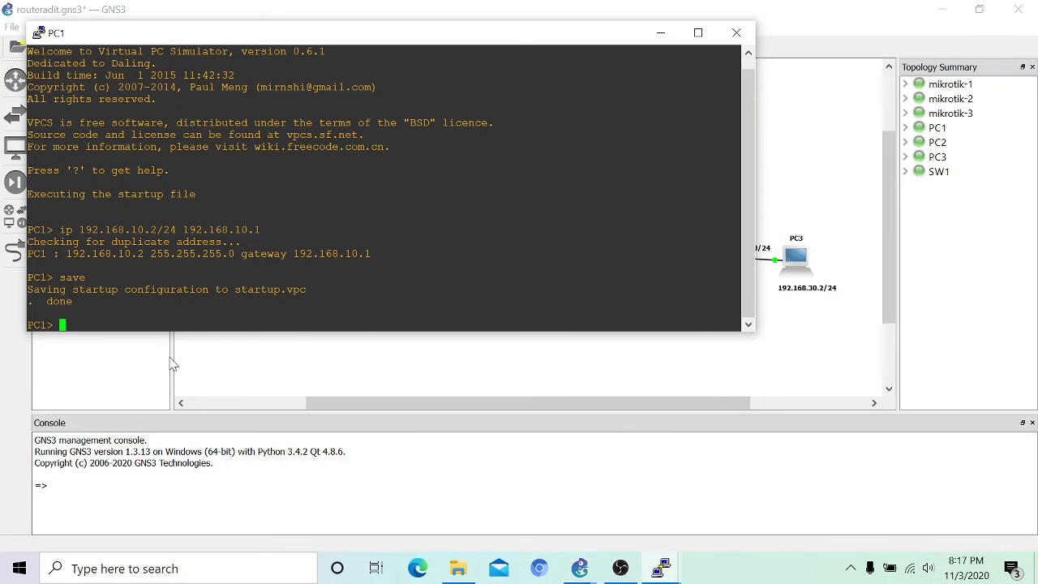
pyautogui.write('ping ')
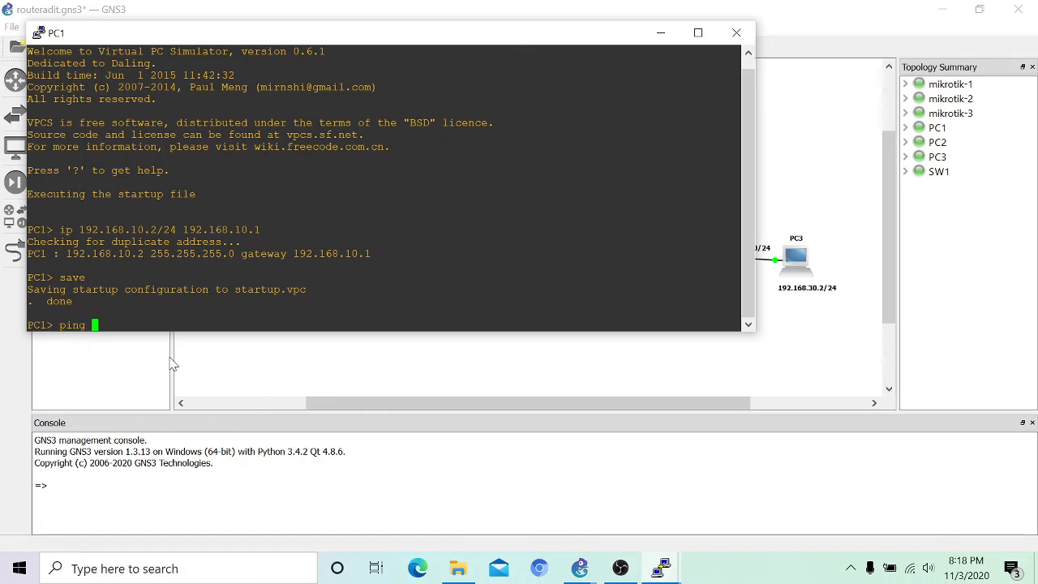
pyautogui.write('192.168.20.2')
pyautogui.press('Return')
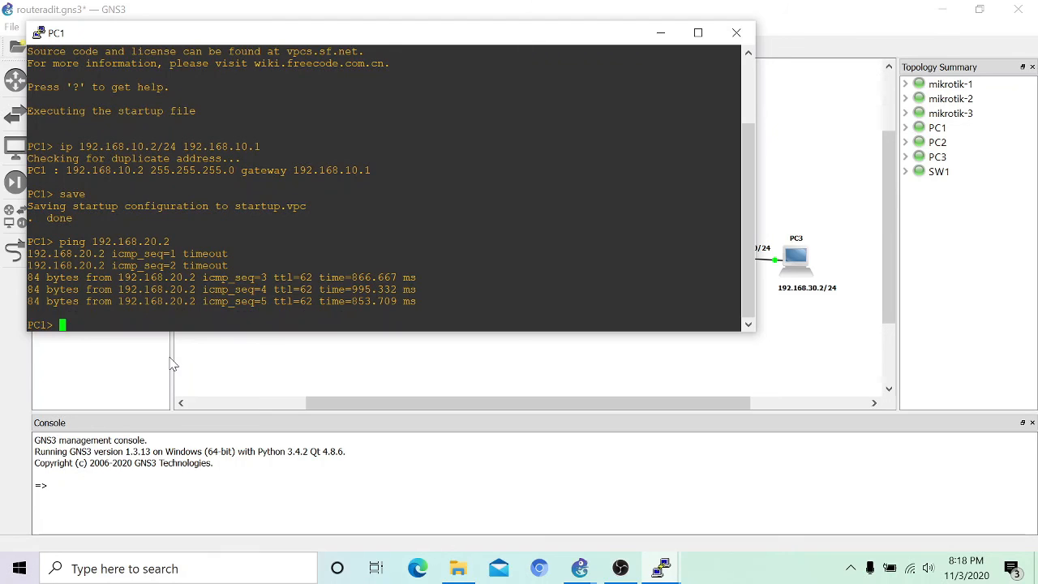
pyautogui.click(663, 32)
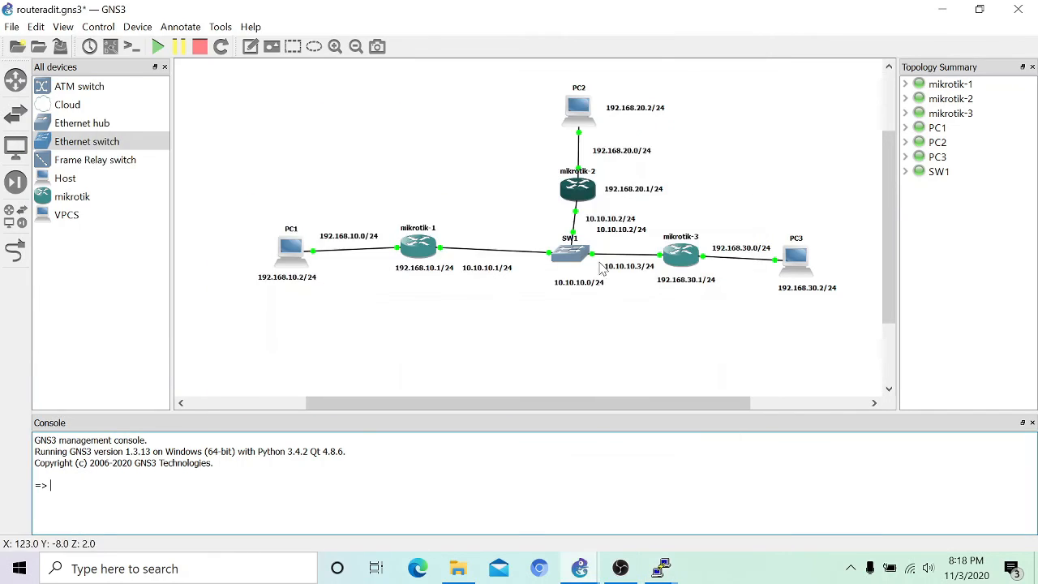
# Step: Ping PC3 at 192.168.30.2 from PC2, getting 3 of 5 replies
pyautogui.moveTo(663, 570)
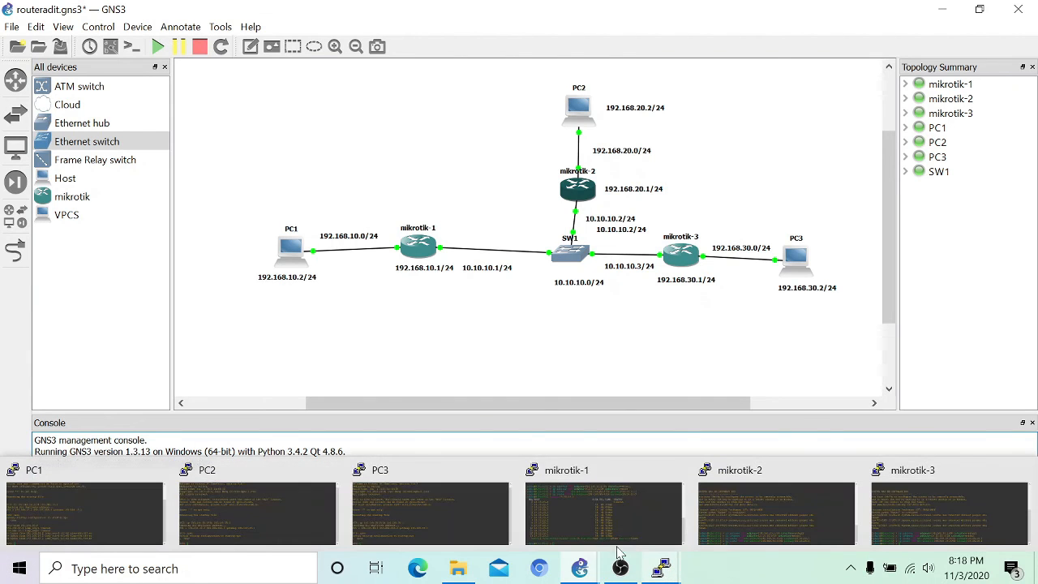
pyautogui.click(250, 505)
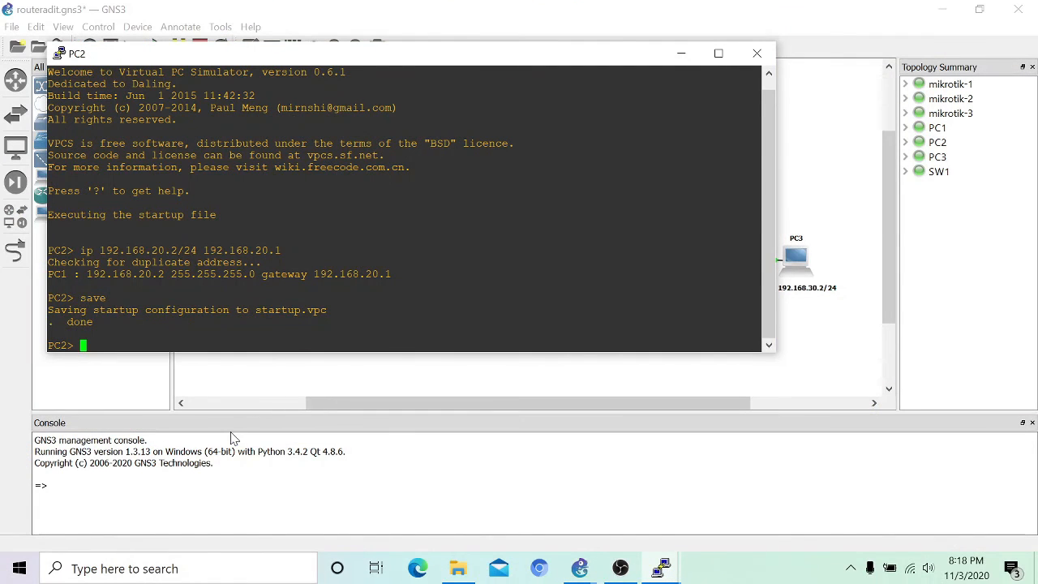
pyautogui.write('ping 192.168.30.2')
pyautogui.press('Return')
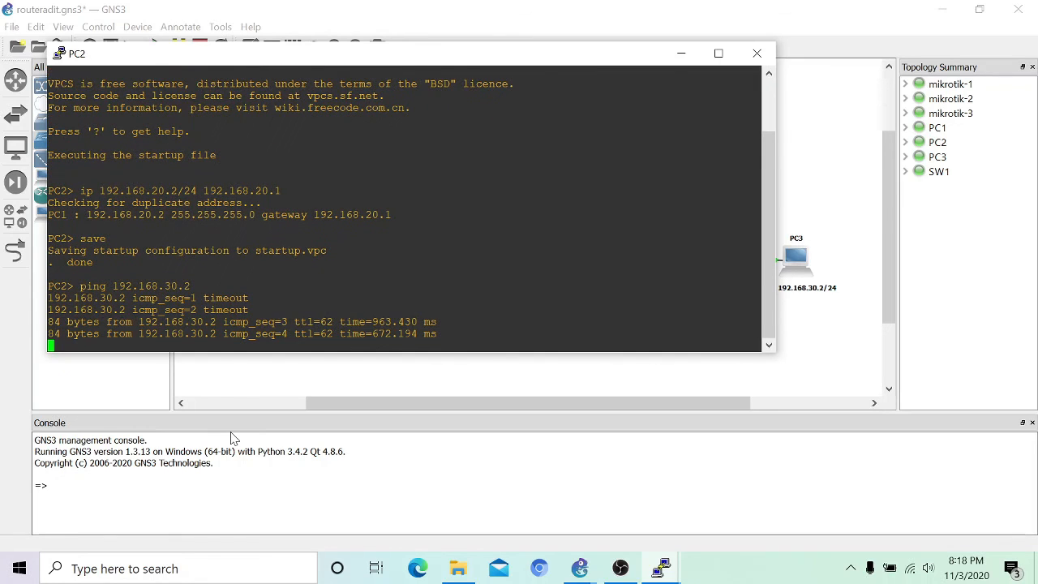
pyautogui.click(686, 55)
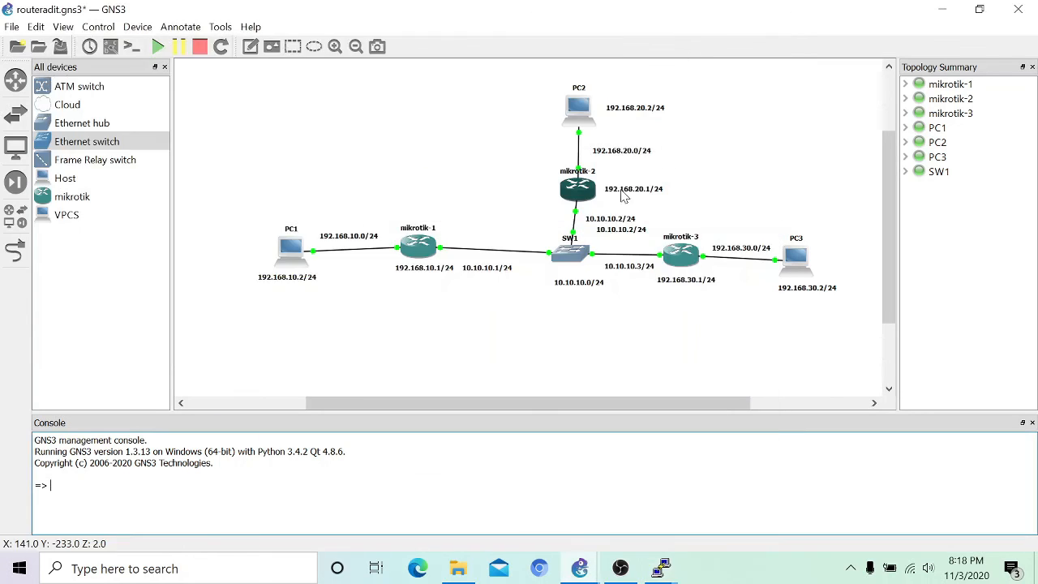
# Step: Ping PC1 at 192.168.10.2 from PC3, getting 2 of 5 replies
pyautogui.moveTo(657, 569)
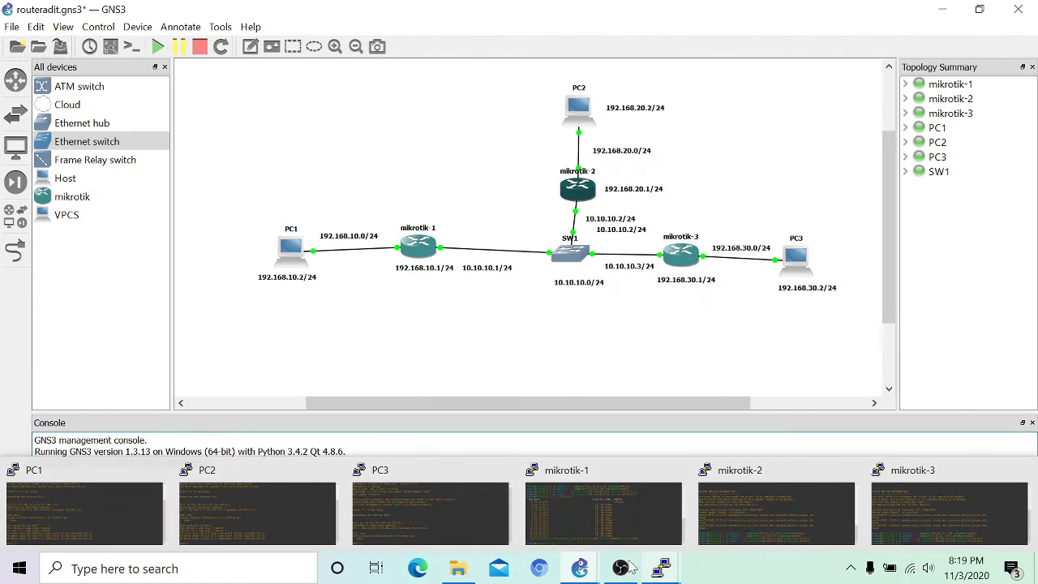
pyautogui.click(462, 503)
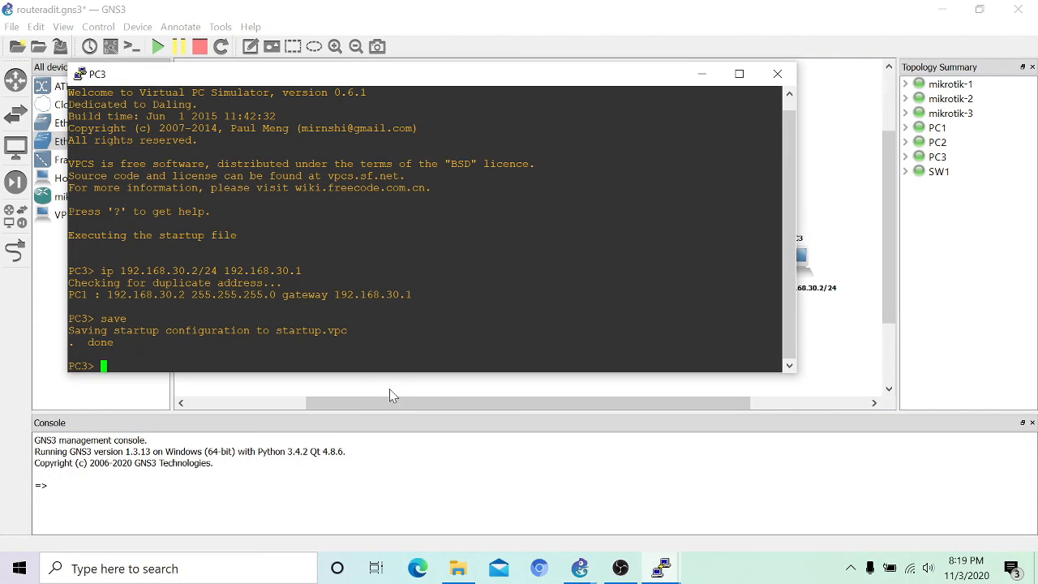
pyautogui.write('ping')
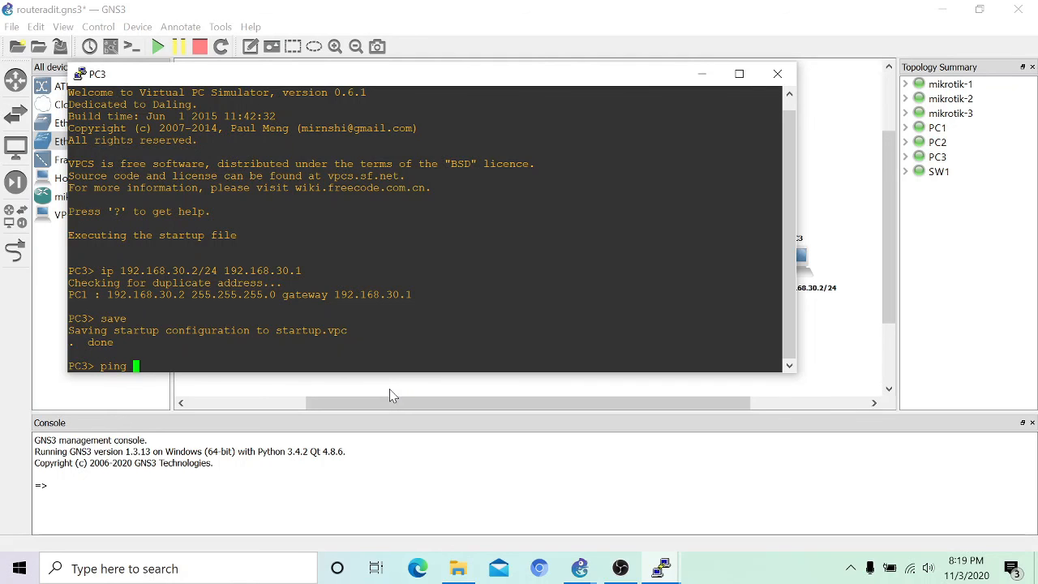
pyautogui.write(' 192.168.10.2')
pyautogui.press('Return')
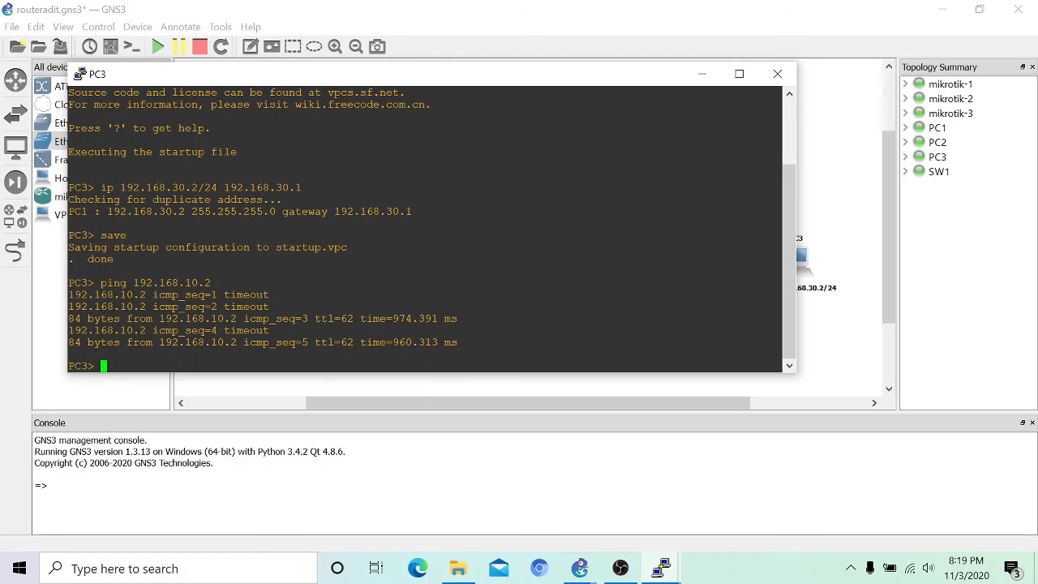
pyautogui.click(699, 75)
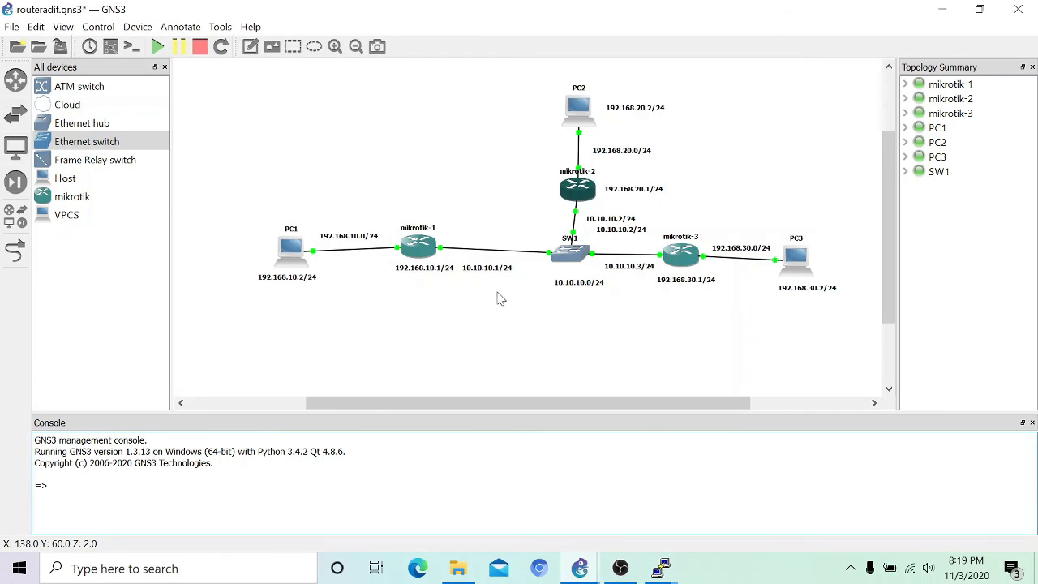